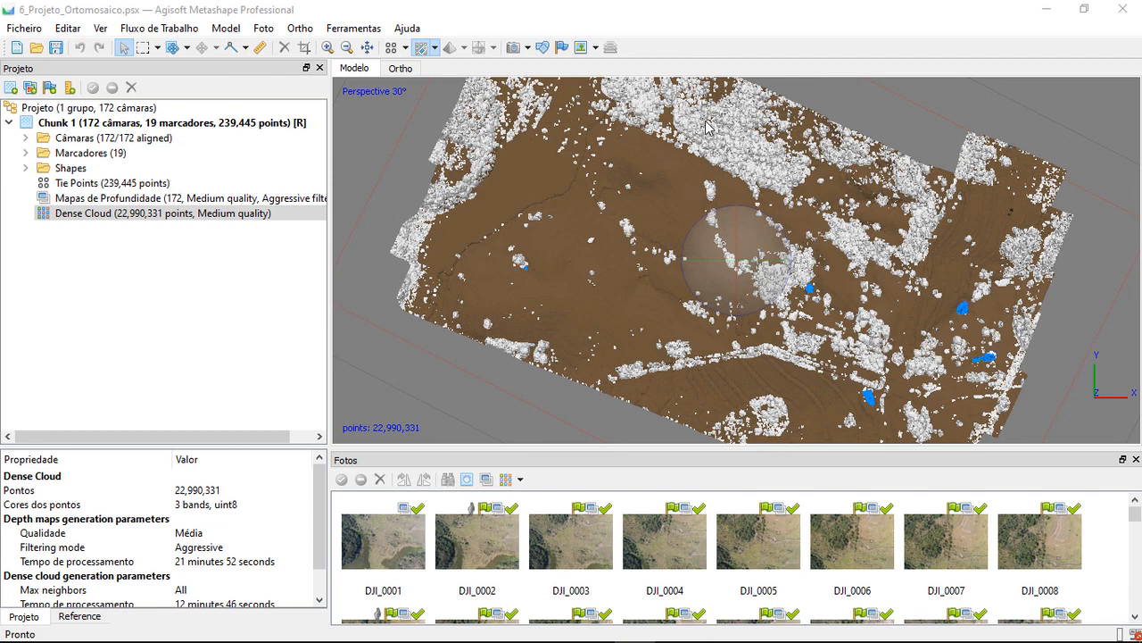
# Duplicate Chunk 1, copying its depth maps (Mapas de Profundidade) and dense clouds
pyautogui.click(12, 129)
pyautogui.click(11, 128)
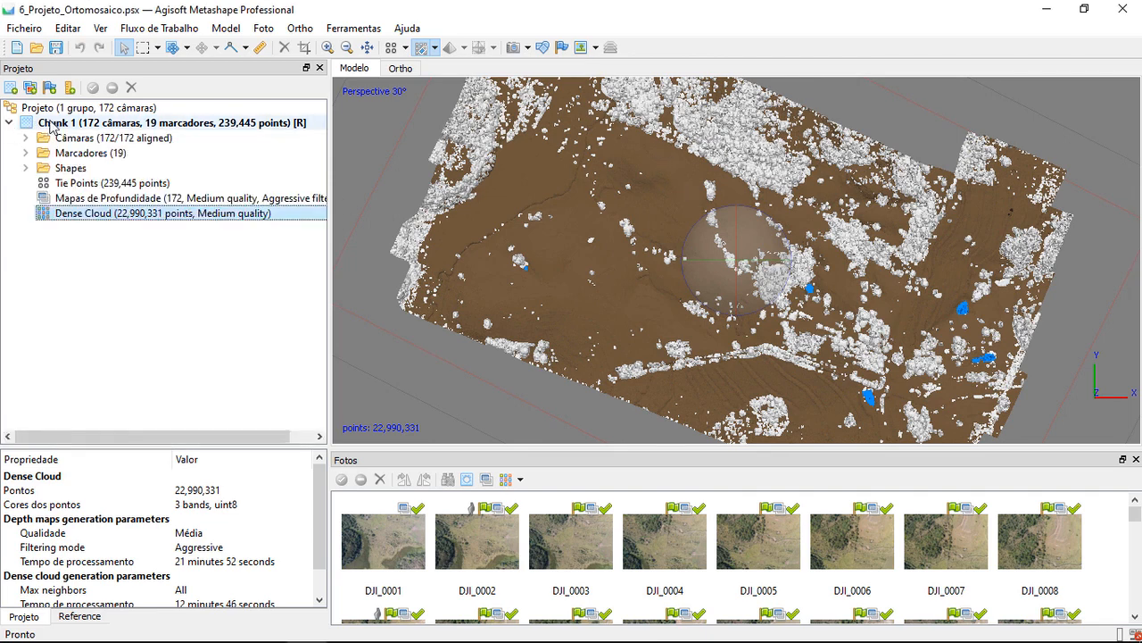
pyautogui.click(56, 293)
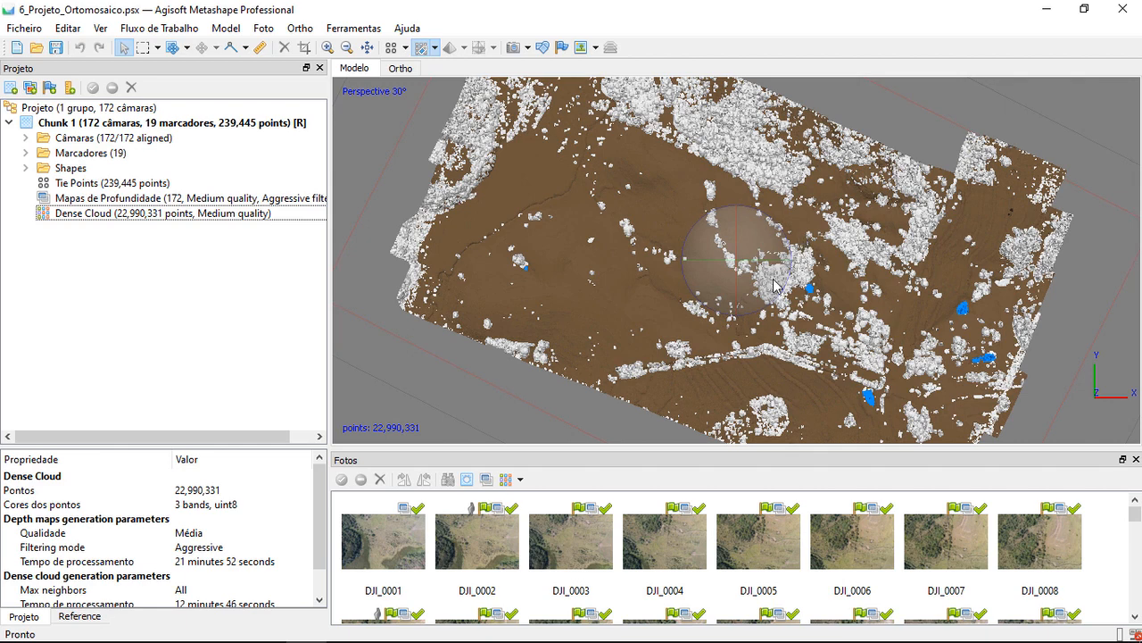
pyautogui.click(9, 122)
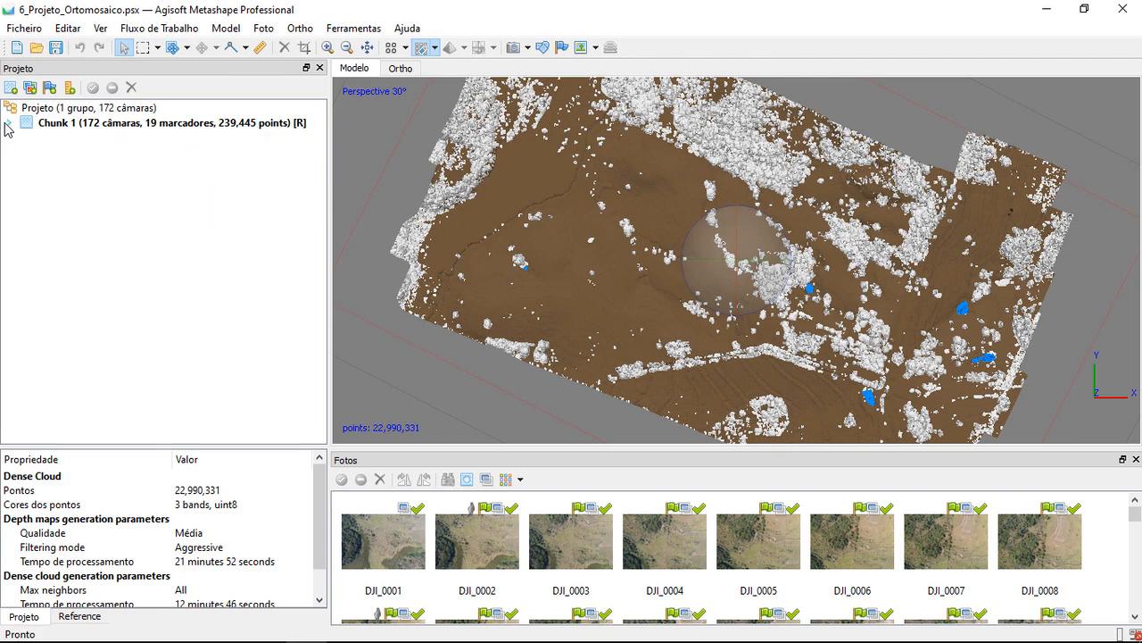
pyautogui.rightClick(100, 126)
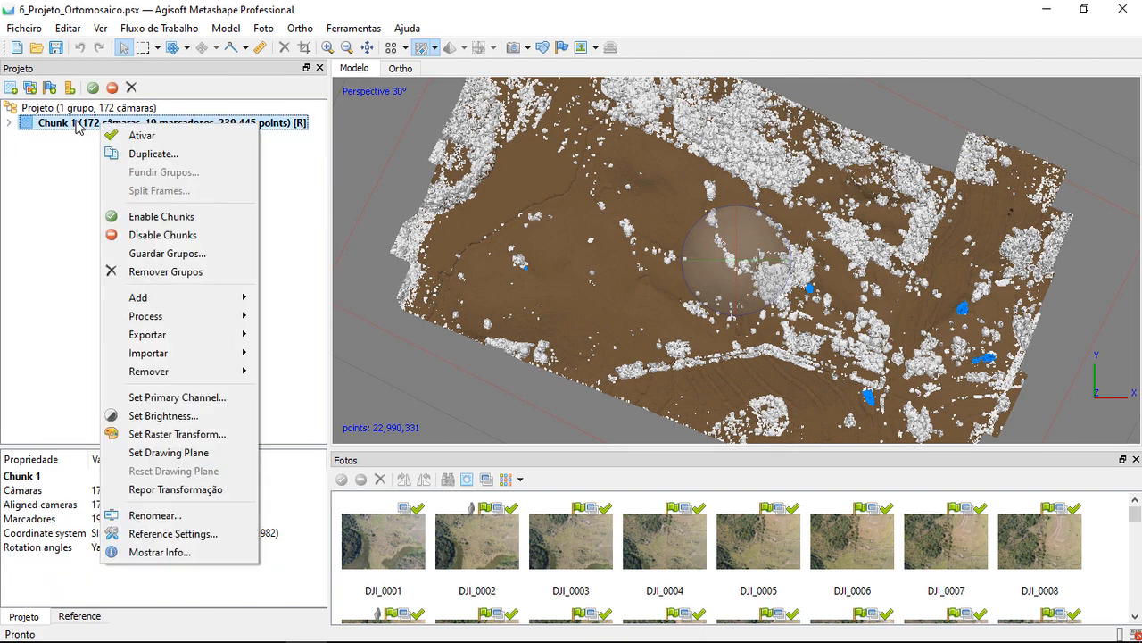
pyautogui.click(153, 153)
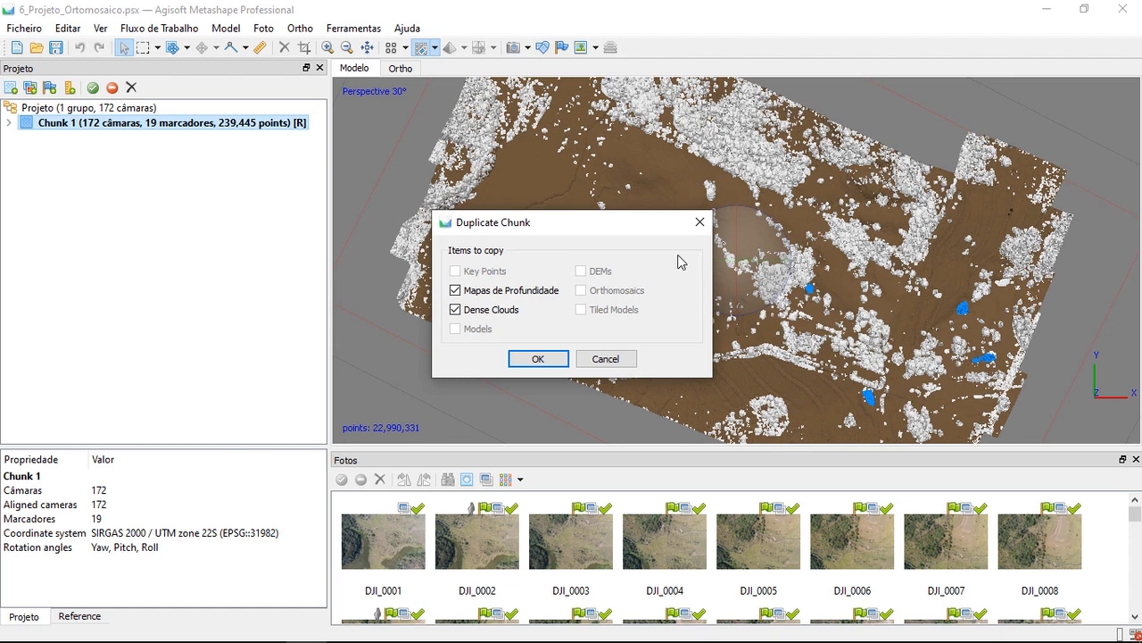
pyautogui.click(537, 359)
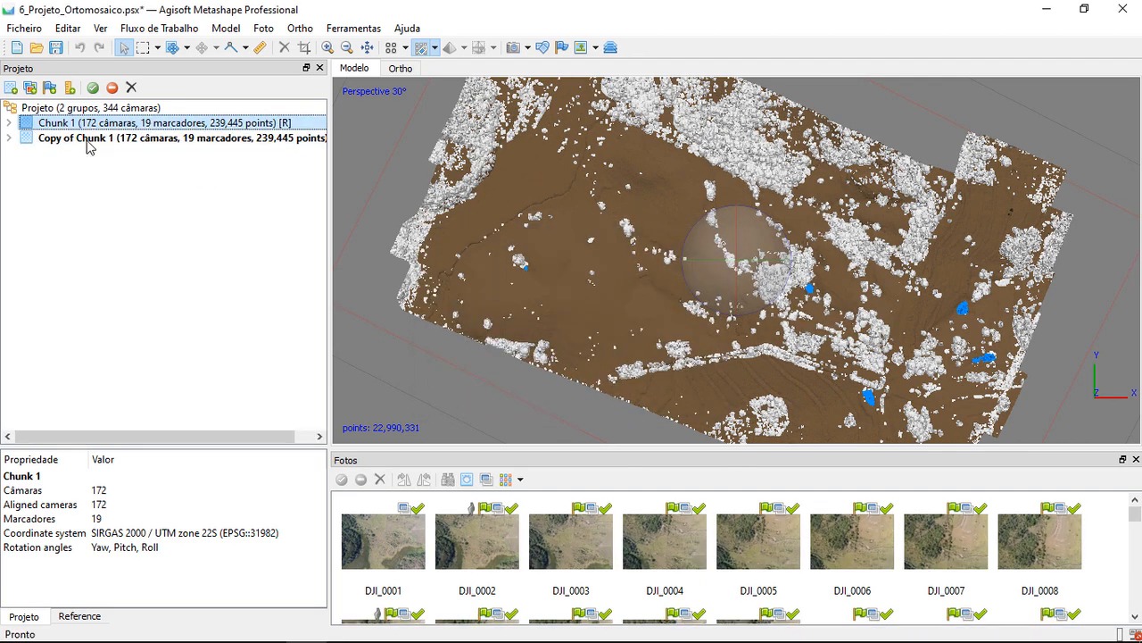
# Expand the contents of both chunks, make the original Chunk 1 active and rename it MDT
pyautogui.click(10, 124)
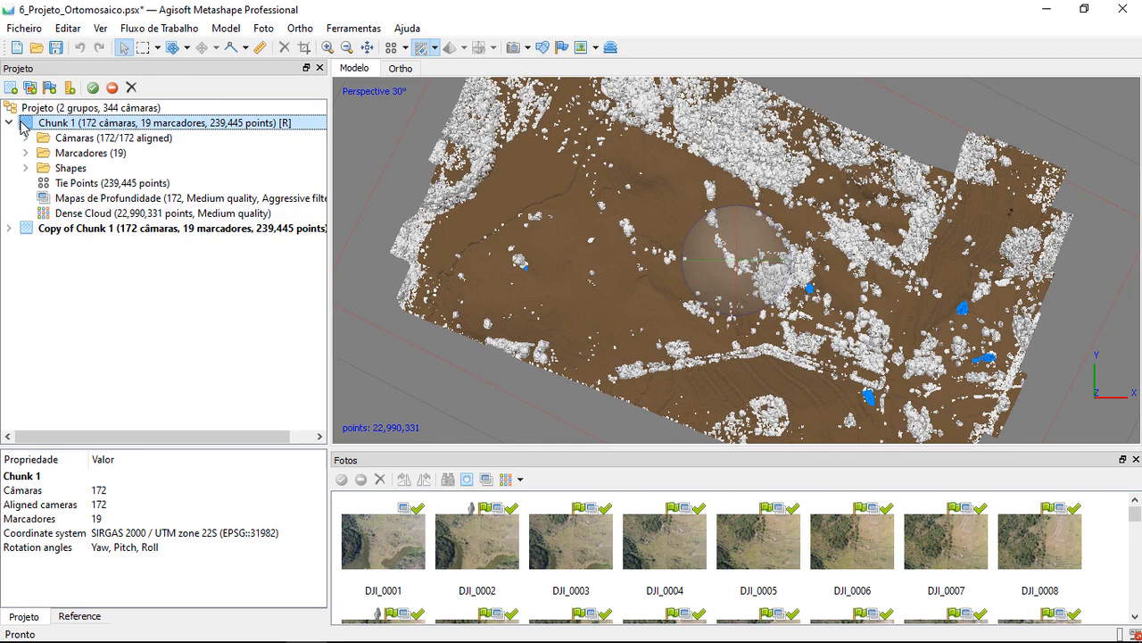
pyautogui.click(9, 229)
pyautogui.doubleClick(84, 125)
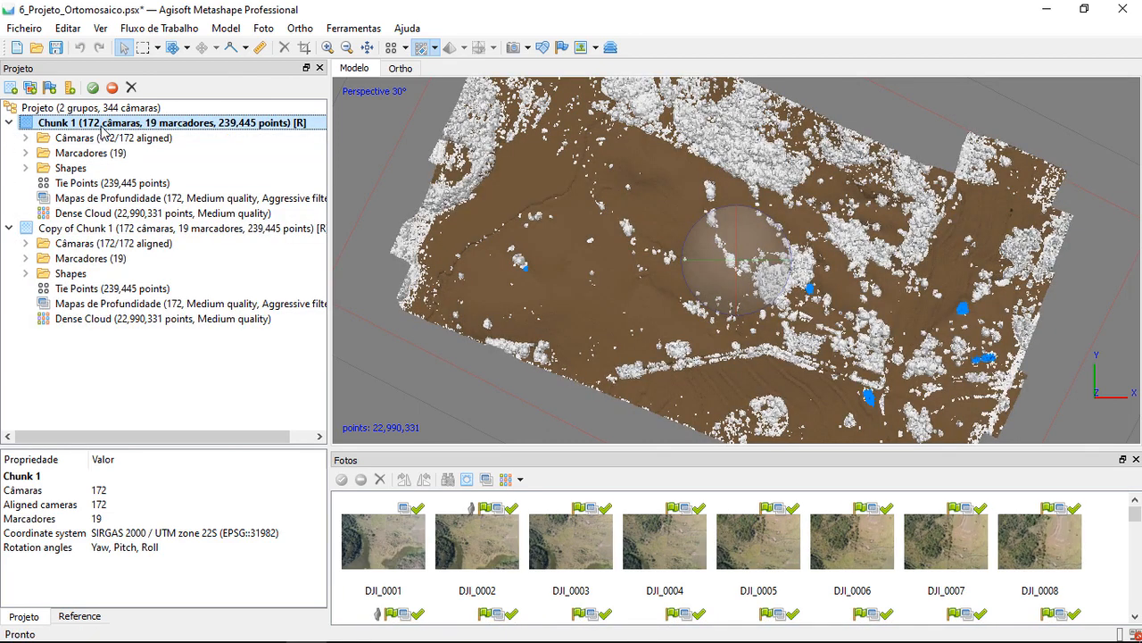
pyautogui.rightClick(122, 126)
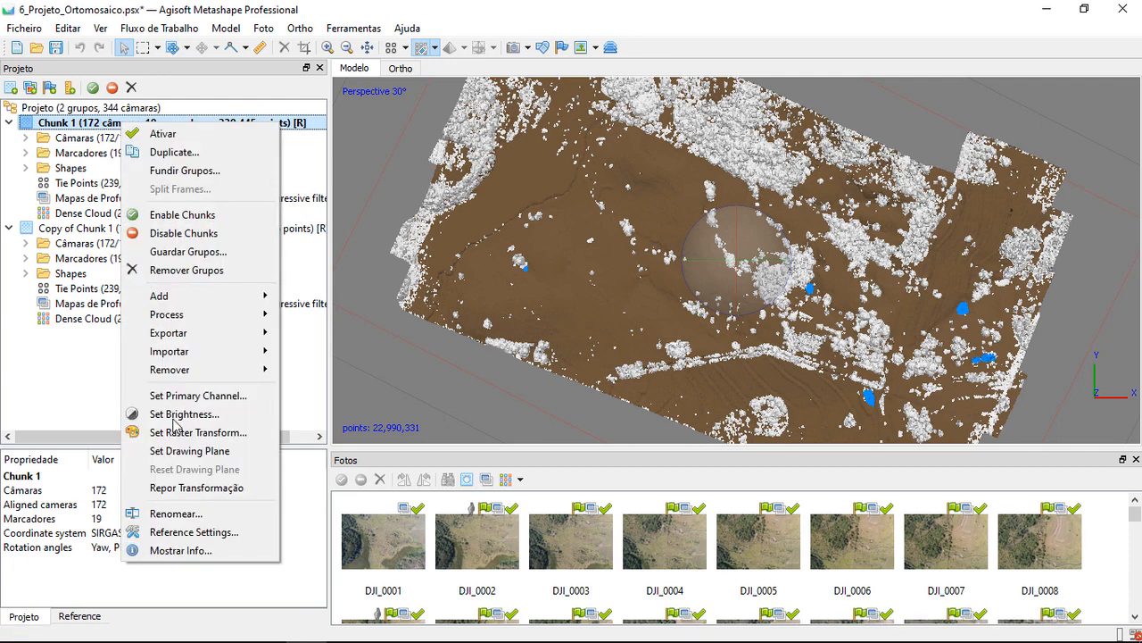
pyautogui.click(176, 513)
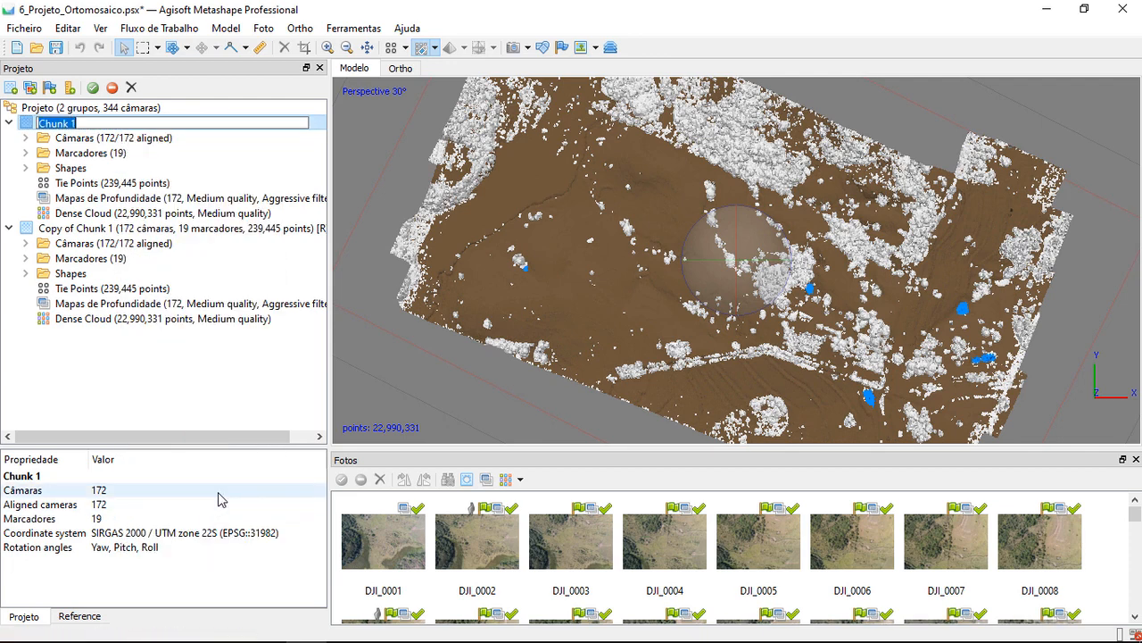
pyautogui.write('MDT')
pyautogui.press('Return')
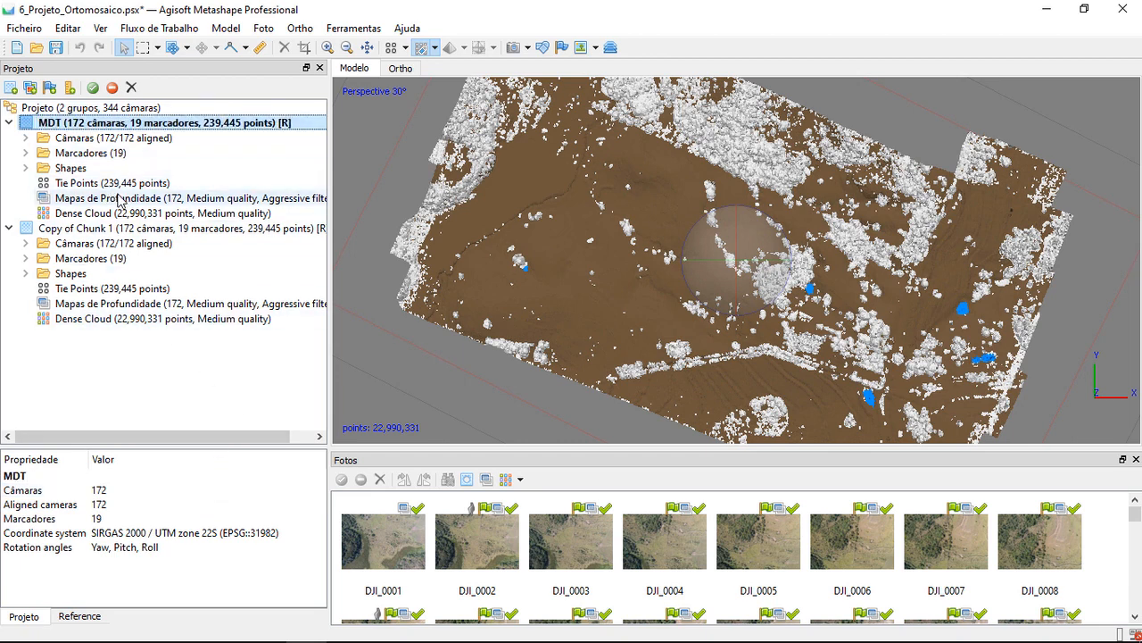
# Make the copied chunk active and rename it MDS
pyautogui.click(116, 231)
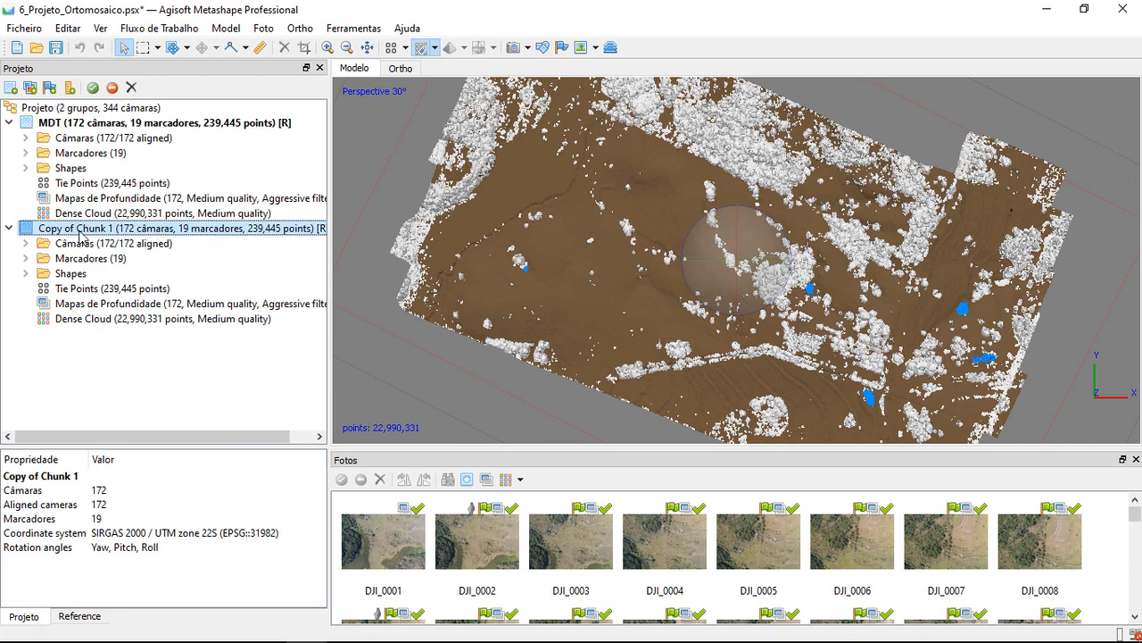
pyautogui.doubleClick(80, 231)
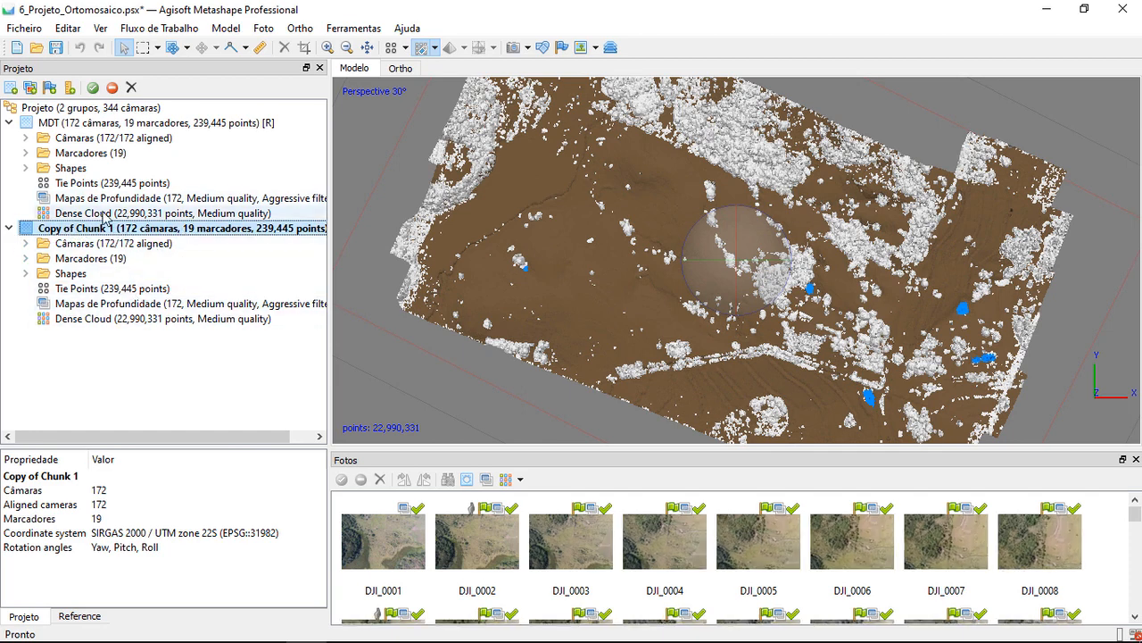
pyautogui.click(100, 124)
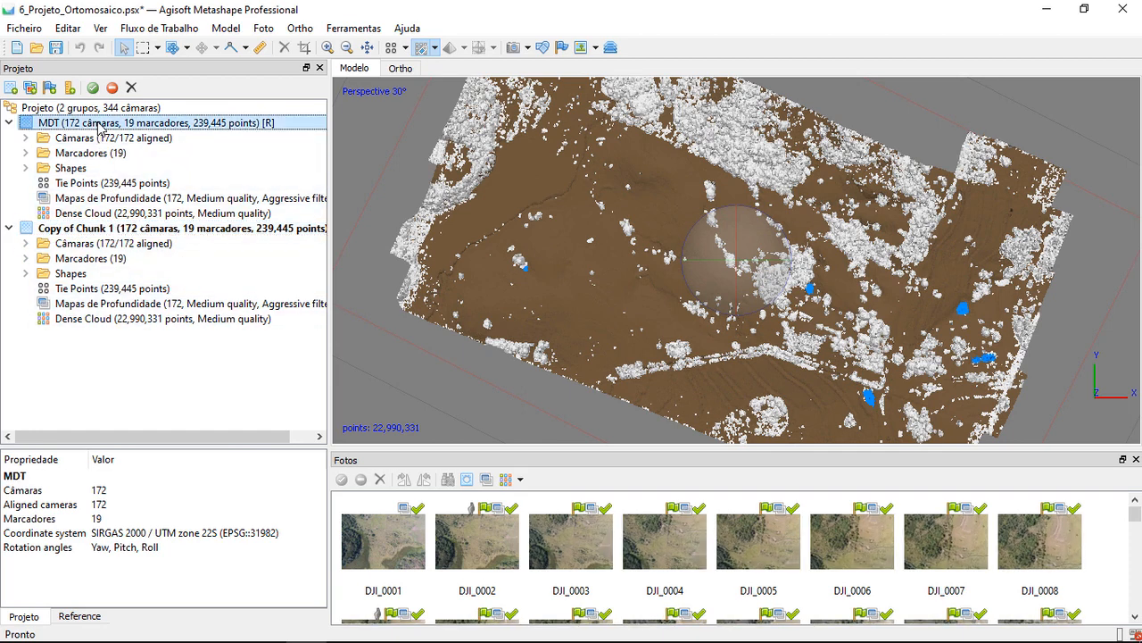
pyautogui.doubleClick(100, 124)
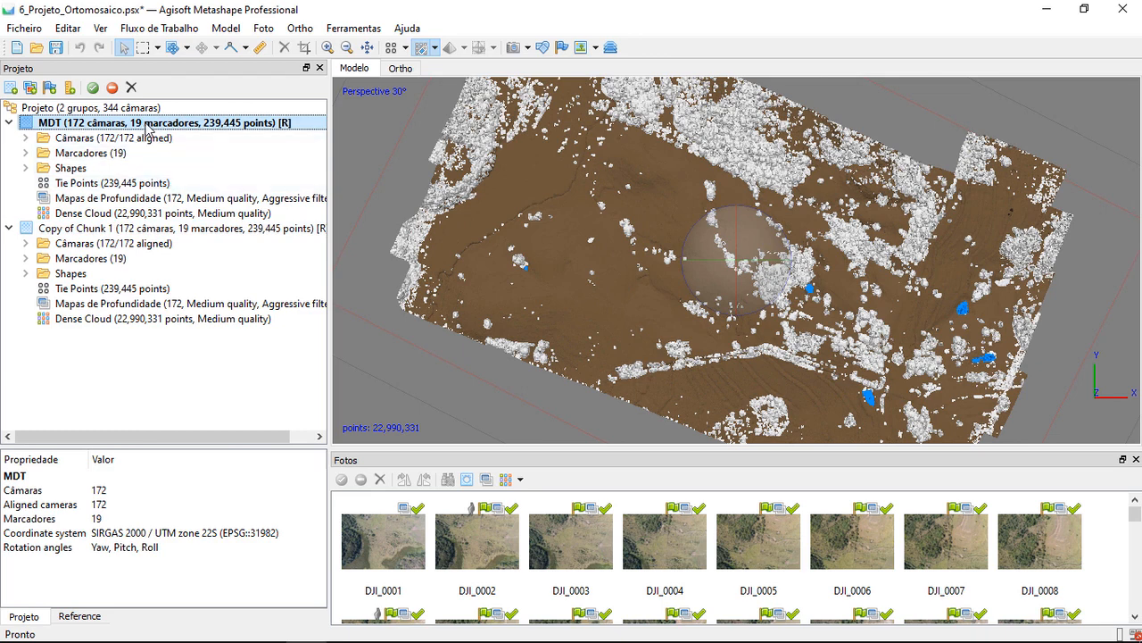
pyautogui.doubleClick(111, 230)
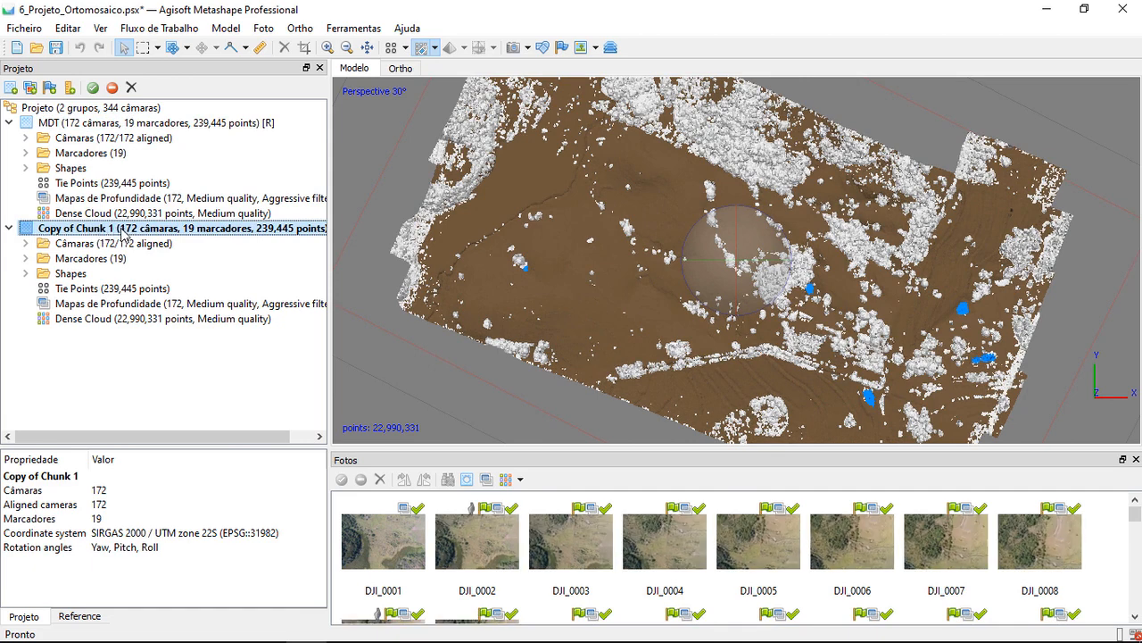
pyautogui.rightClick(114, 231)
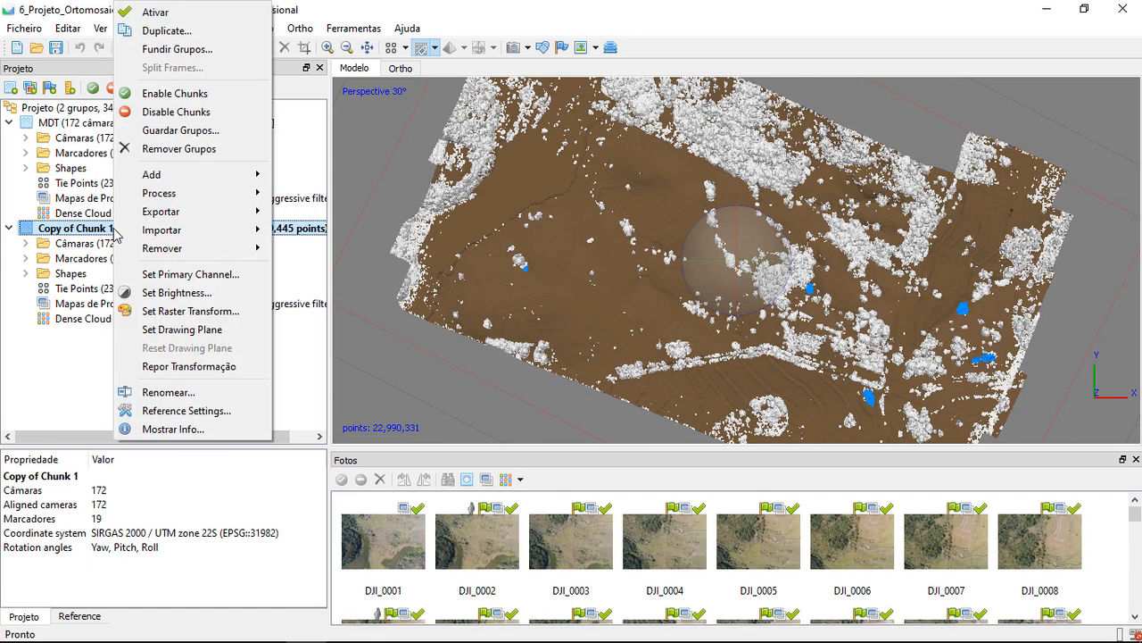
pyautogui.click(208, 393)
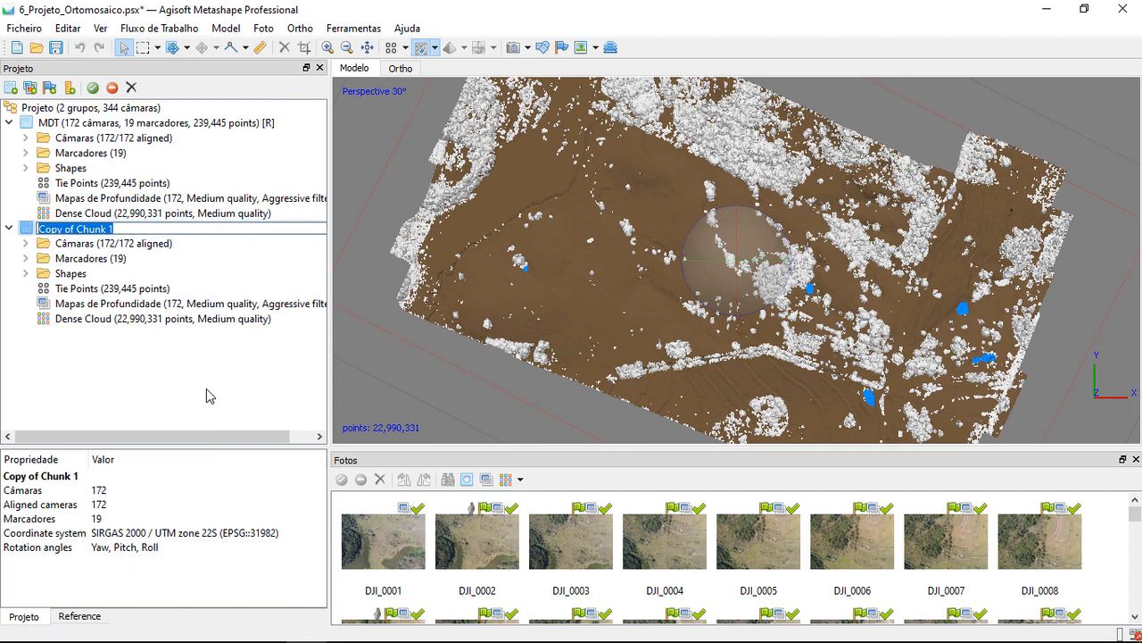
pyautogui.write('M')
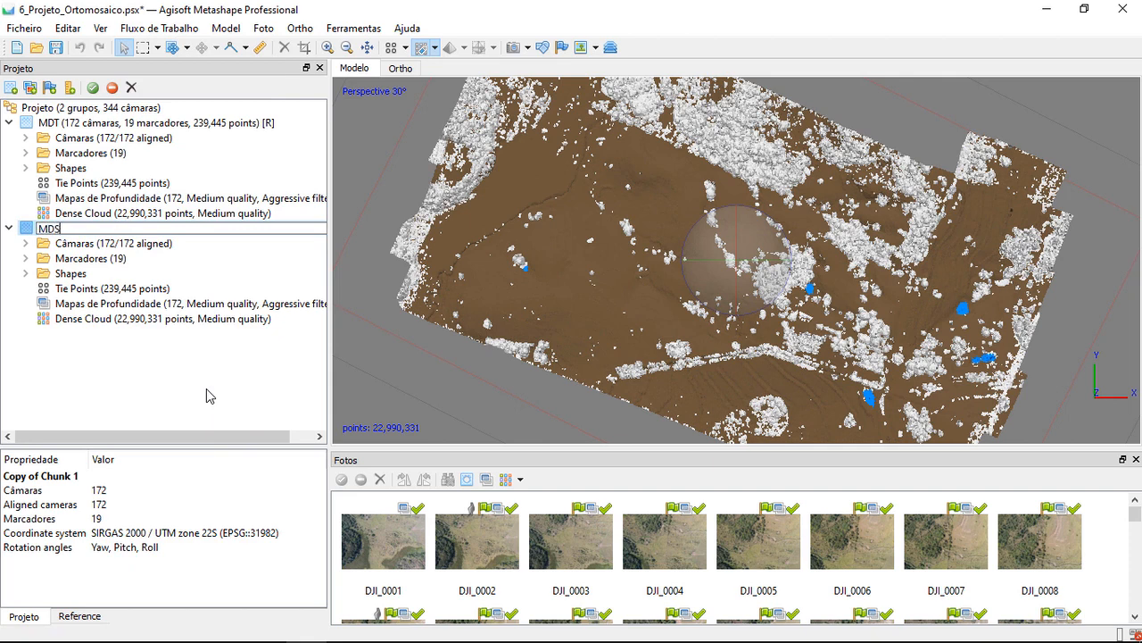
pyautogui.write('DS')
pyautogui.press('Return')
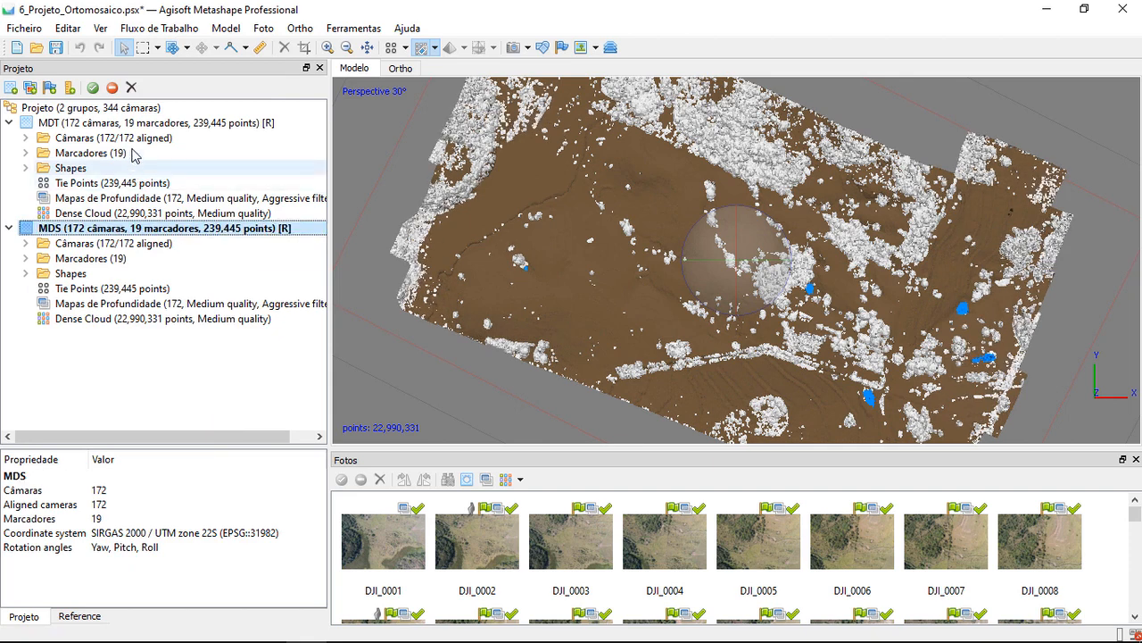
# Make the MDT chunk active and examine its classified dense cloud up close and from a tilted angle
pyautogui.doubleClick(160, 122)
pyautogui.scroll(5, 793, 391)
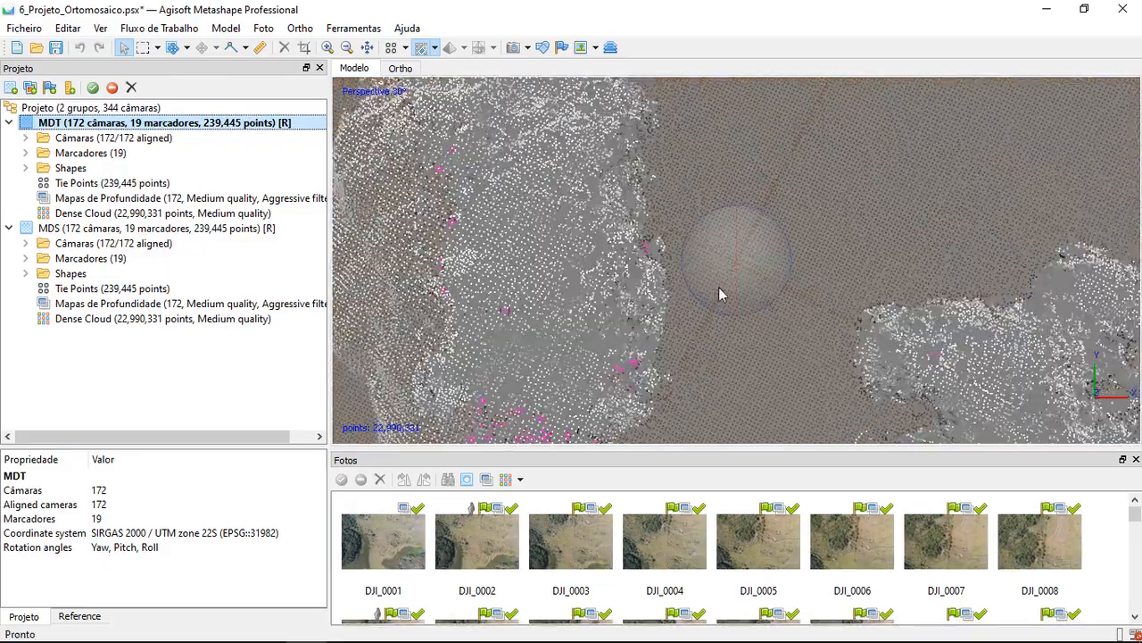
pyautogui.moveTo(730, 298); pyautogui.dragTo(739, 268)
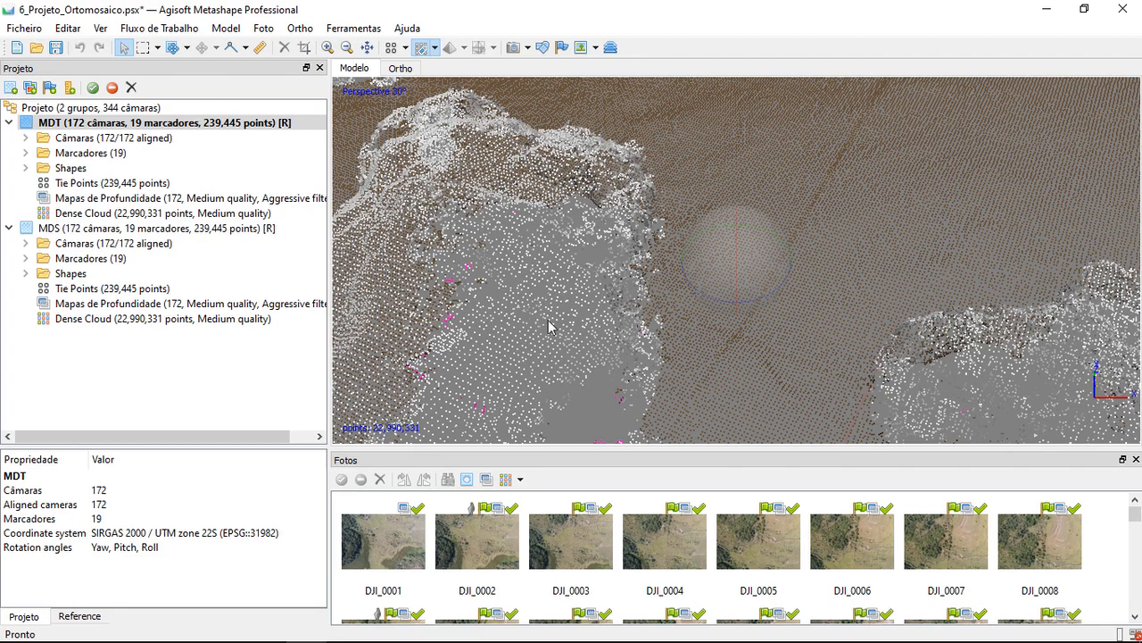
pyautogui.scroll(-5, 876, 327)
pyautogui.scroll(-3, 876, 328)
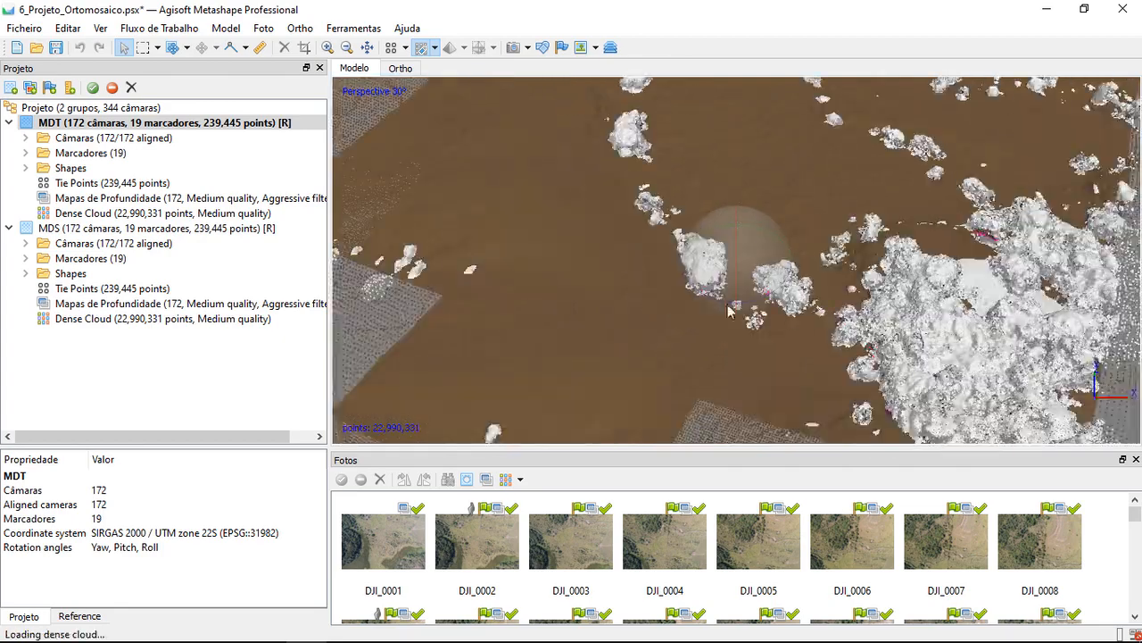
pyautogui.scroll(-2, 1020, 308)
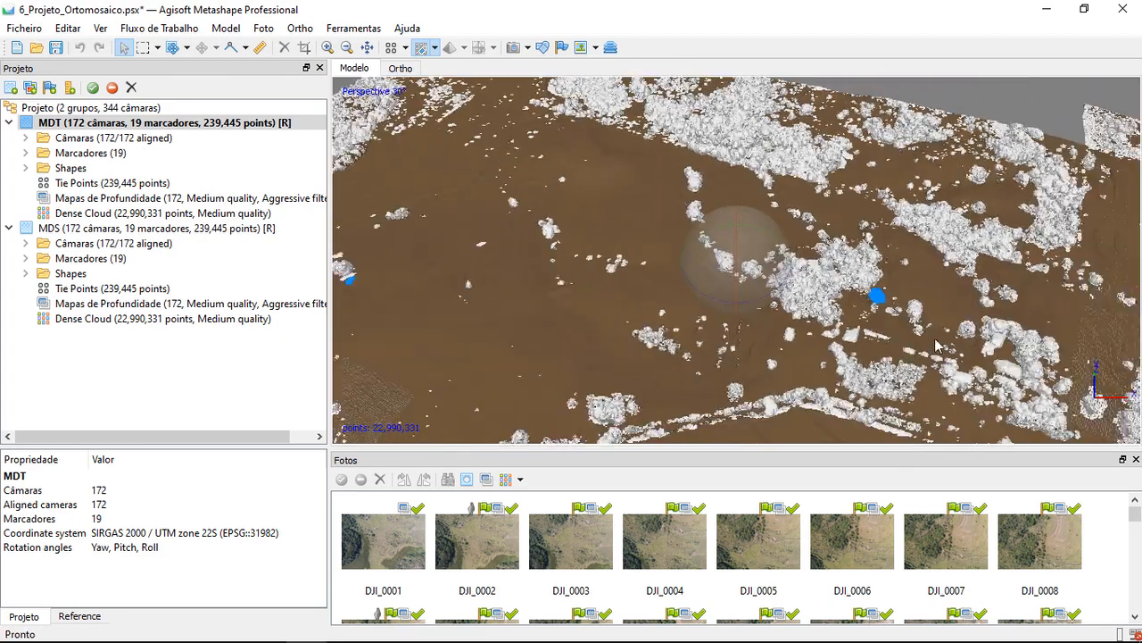
pyautogui.moveTo(753, 268); pyautogui.dragTo(739, 277)
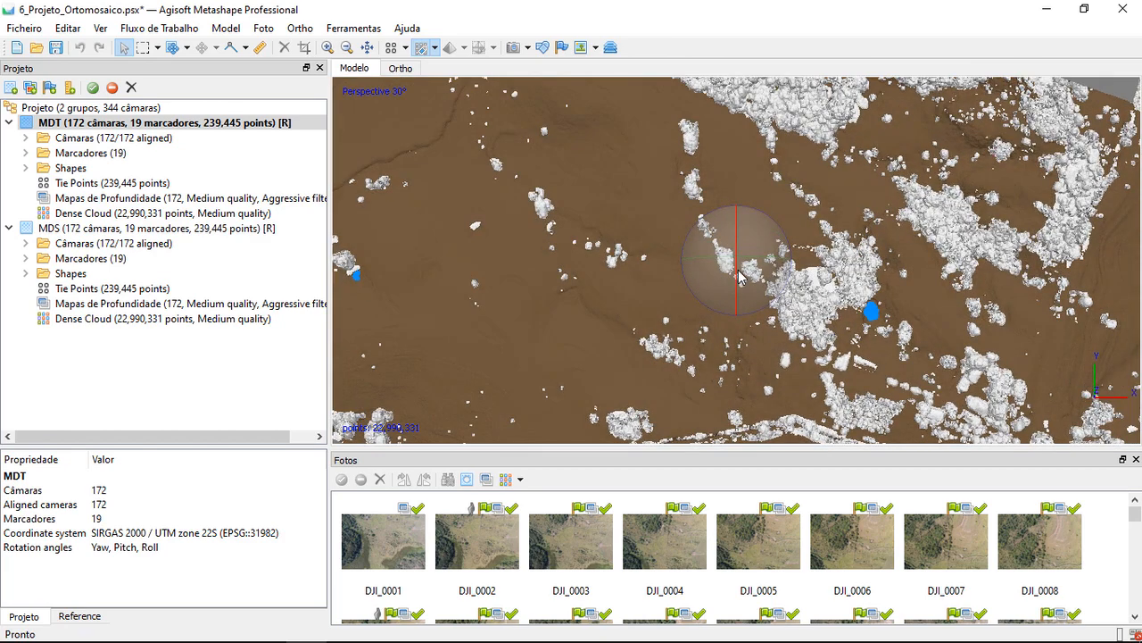
pyautogui.scroll(-3, 739, 277)
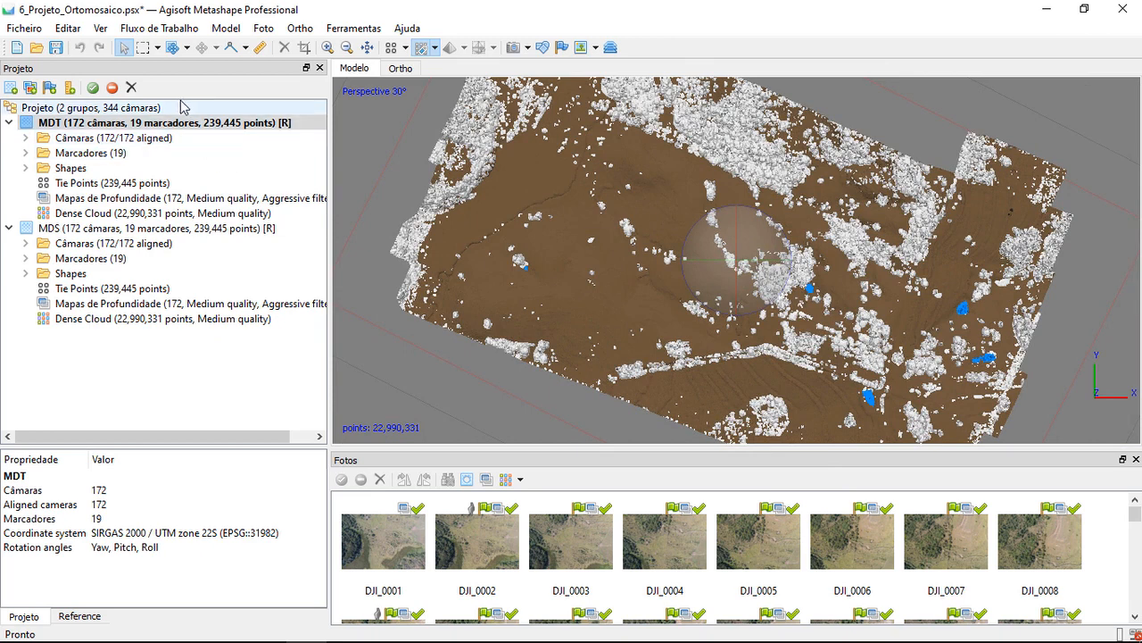
# Start building a model for the MDT chunk, show the advanced options and set the source data to Dense cloud
pyautogui.click(157, 29)
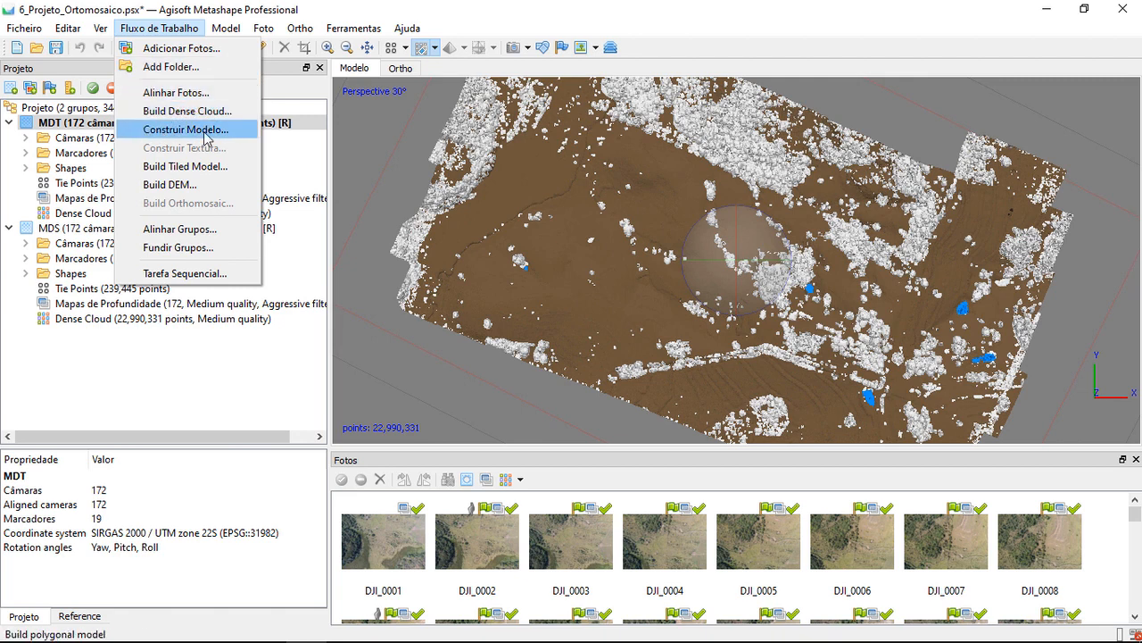
pyautogui.click(185, 129)
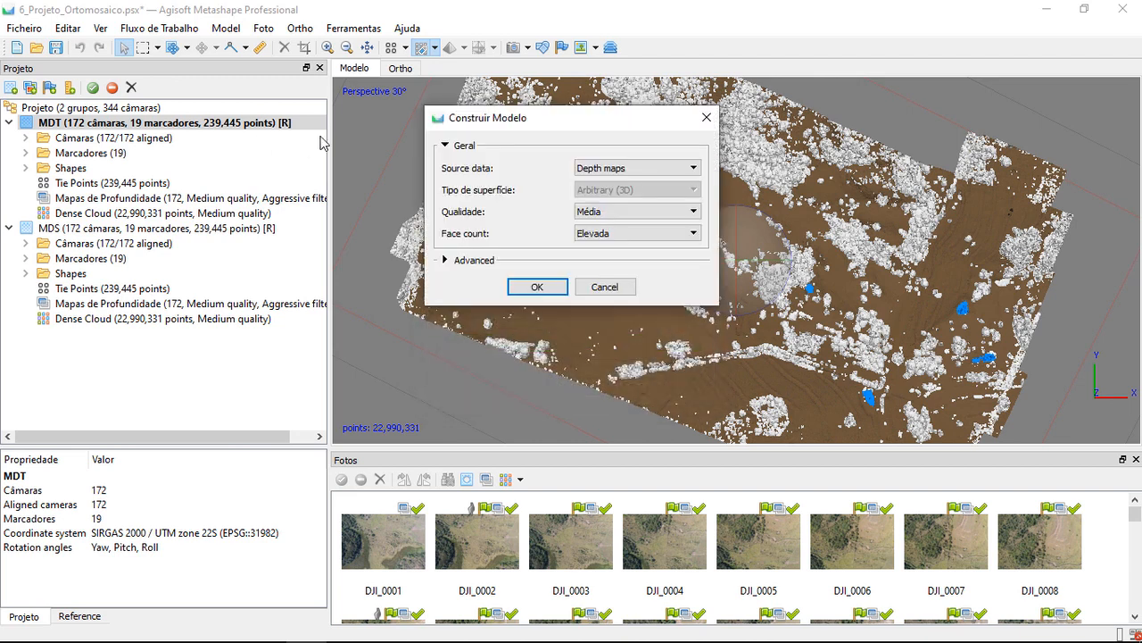
pyautogui.moveTo(491, 120); pyautogui.dragTo(428, 101)
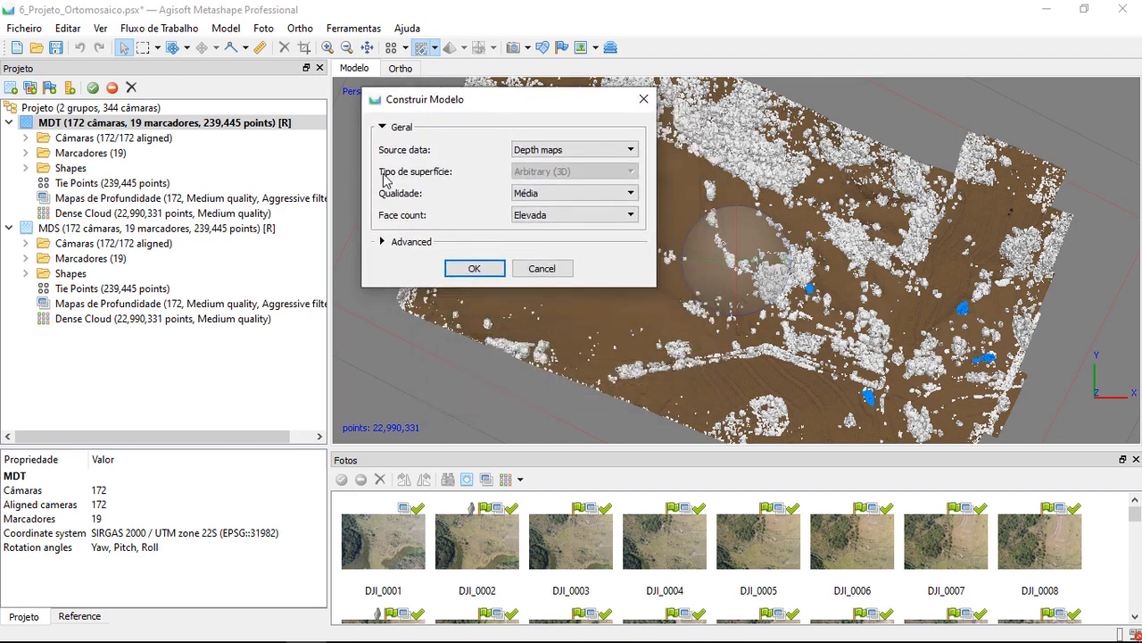
pyautogui.click(384, 244)
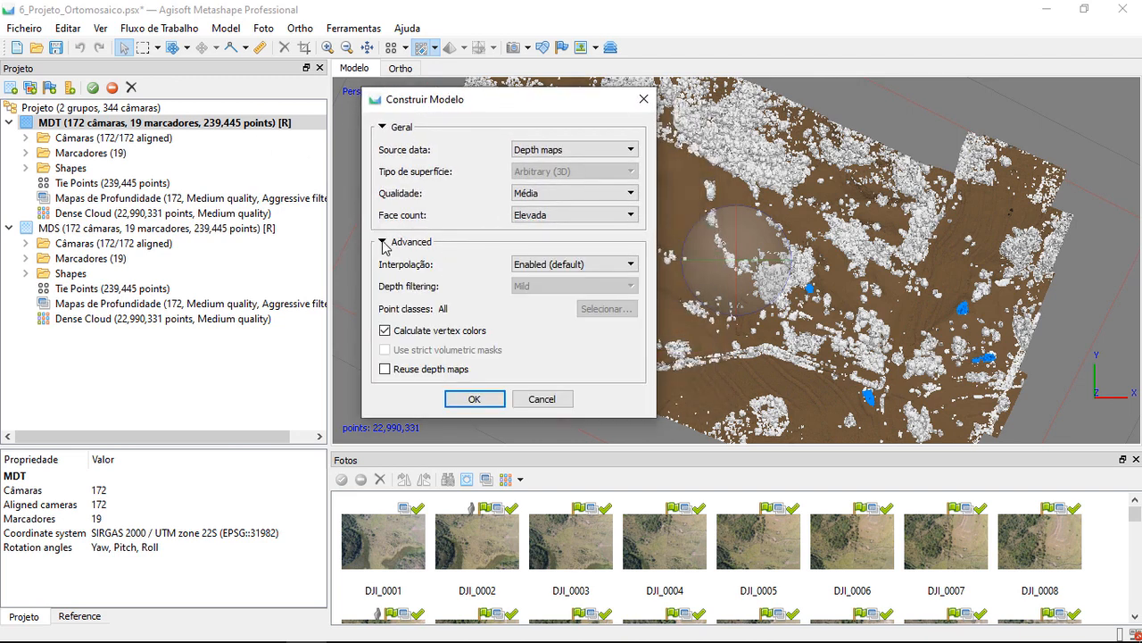
pyautogui.click(555, 150)
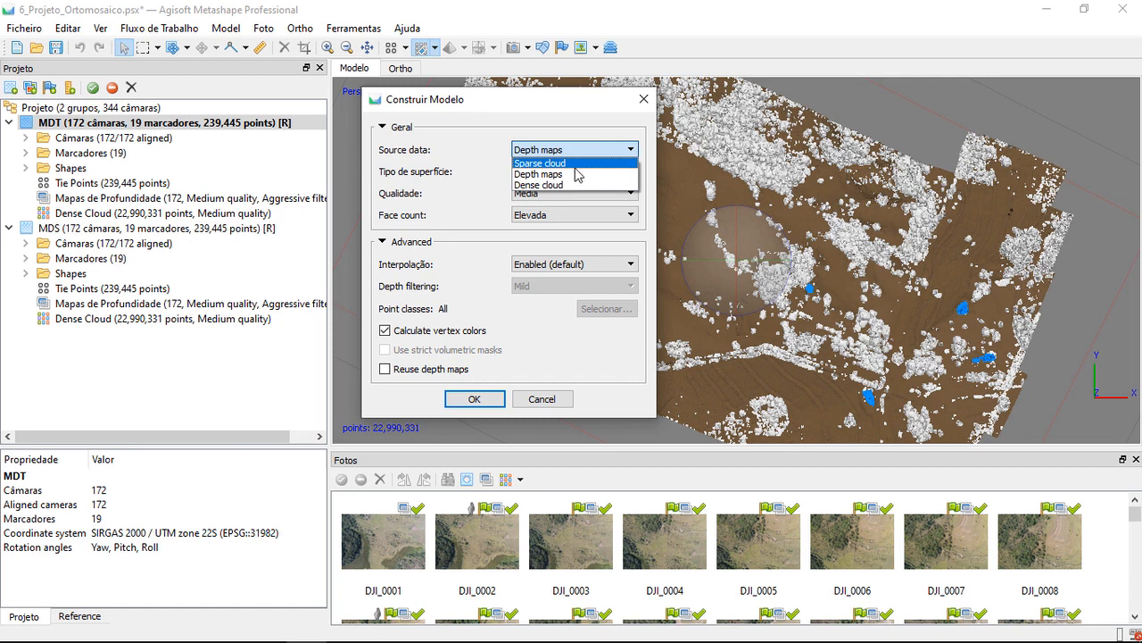
pyautogui.click(537, 186)
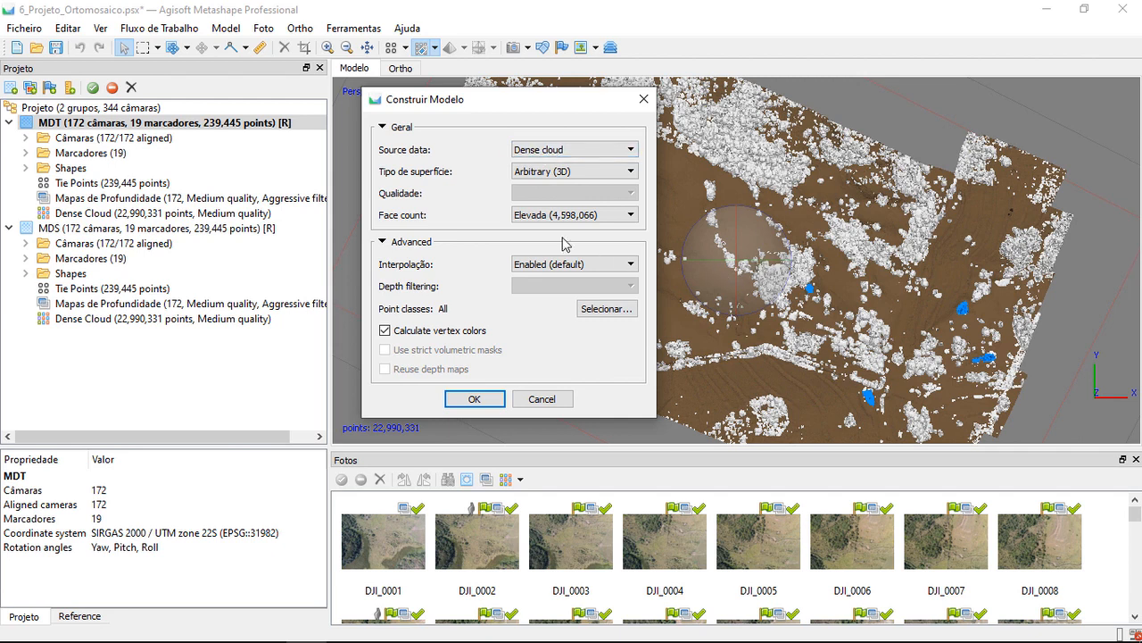
# Set the surface type of the MDT model to Height field (2.5D)
pyautogui.click(531, 172)
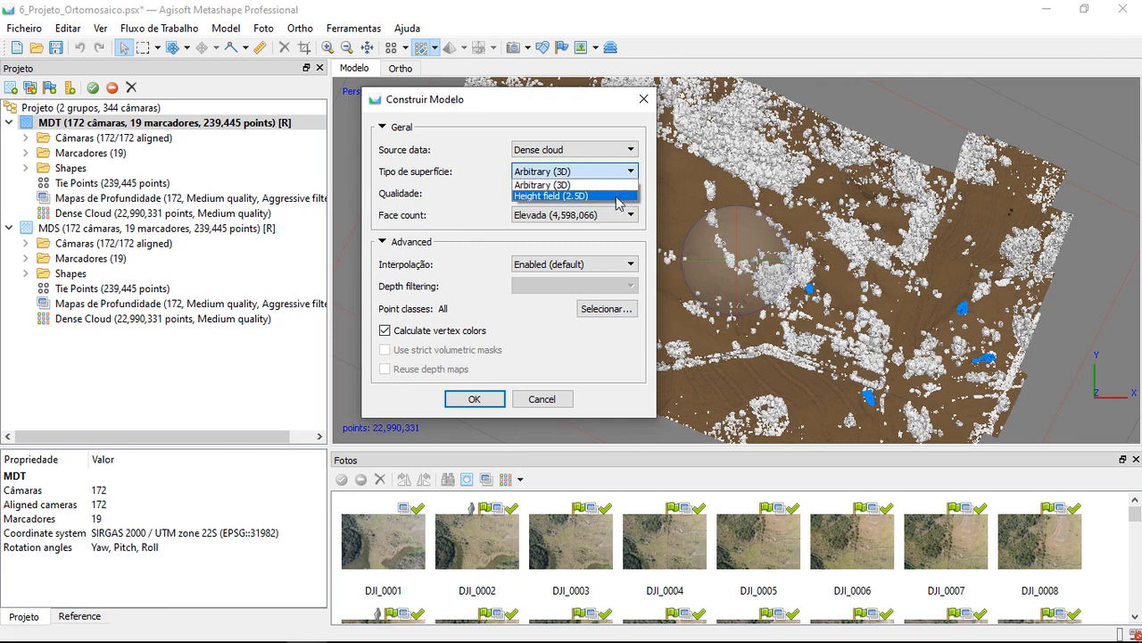
pyautogui.click(586, 197)
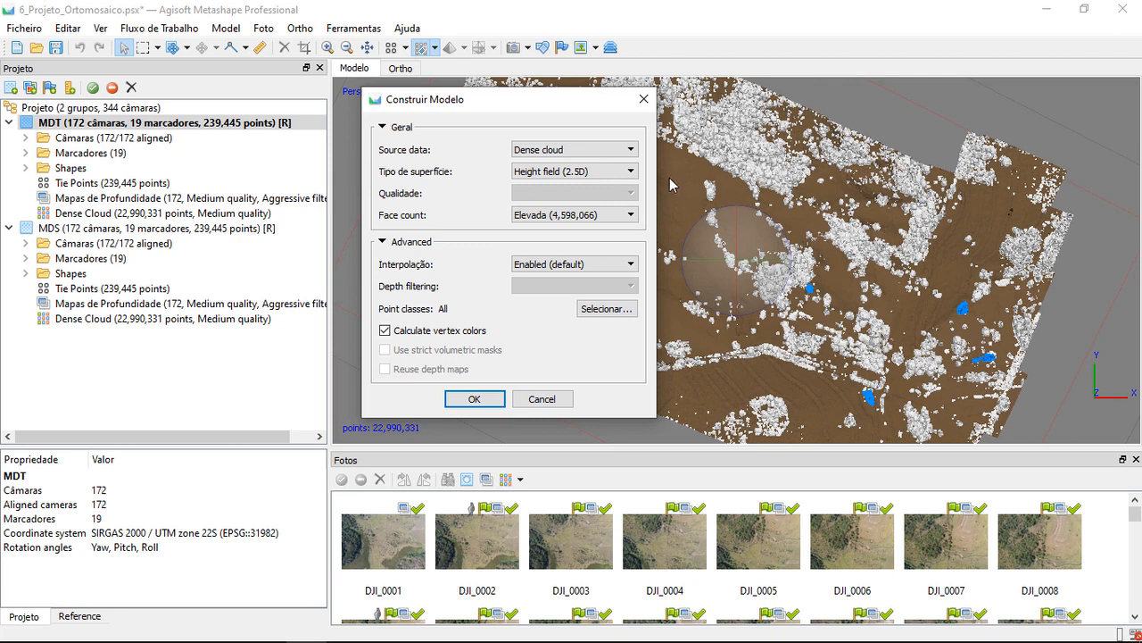
pyautogui.click(589, 171)
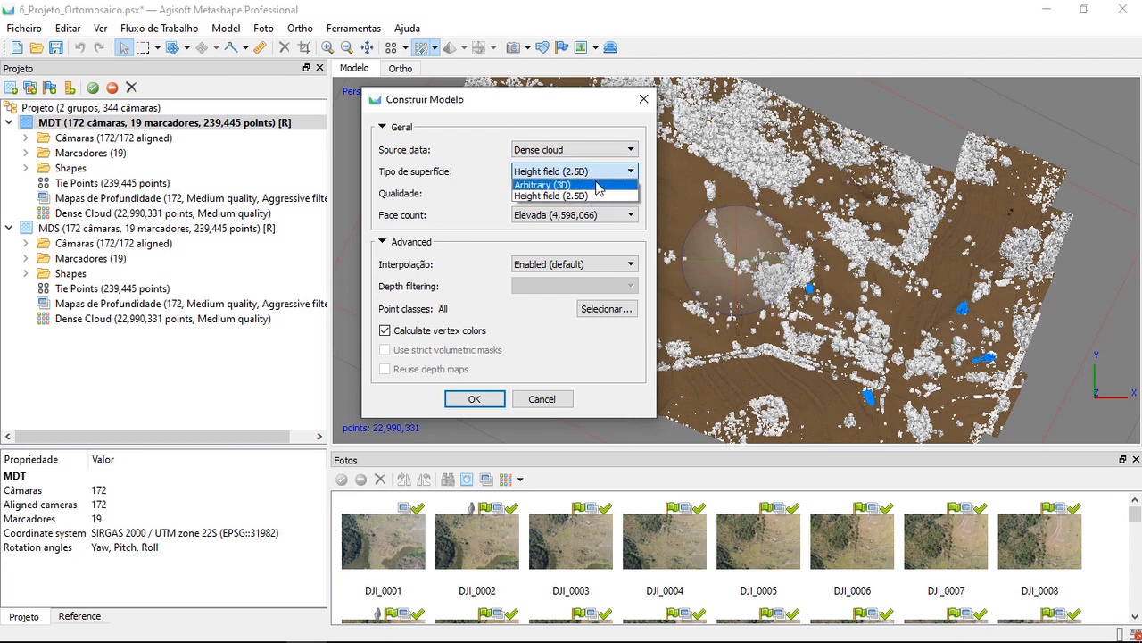
pyautogui.click(585, 195)
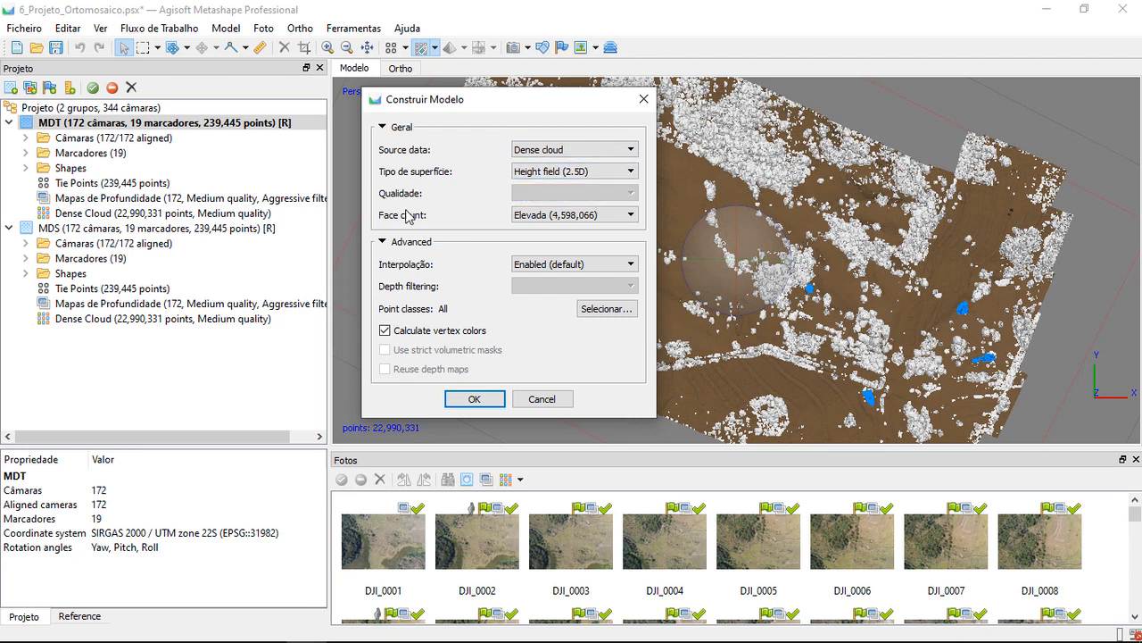
# Choose the Elevada (4,598,066) face count and the Enabled (default) interpolation for the MDT model
pyautogui.click(535, 218)
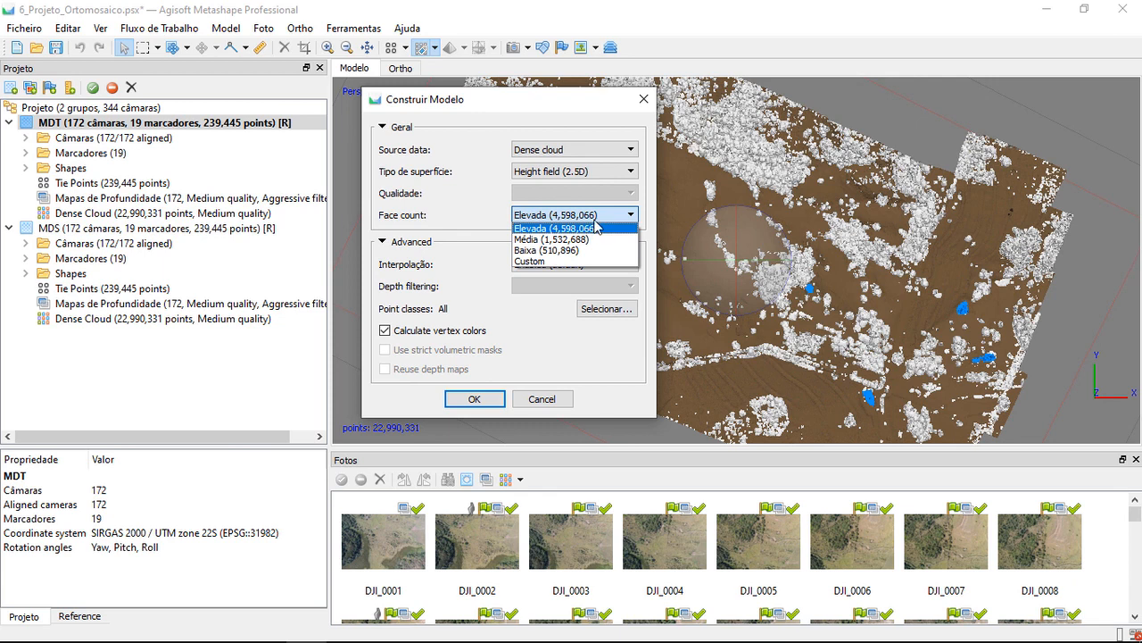
pyautogui.click(596, 228)
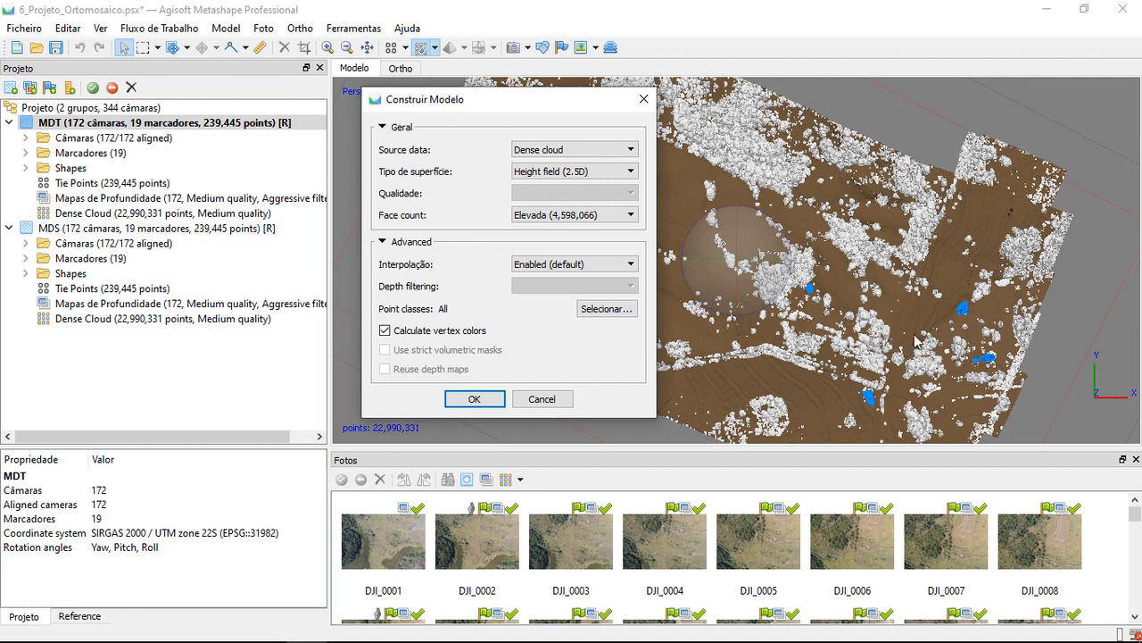
pyautogui.click(544, 223)
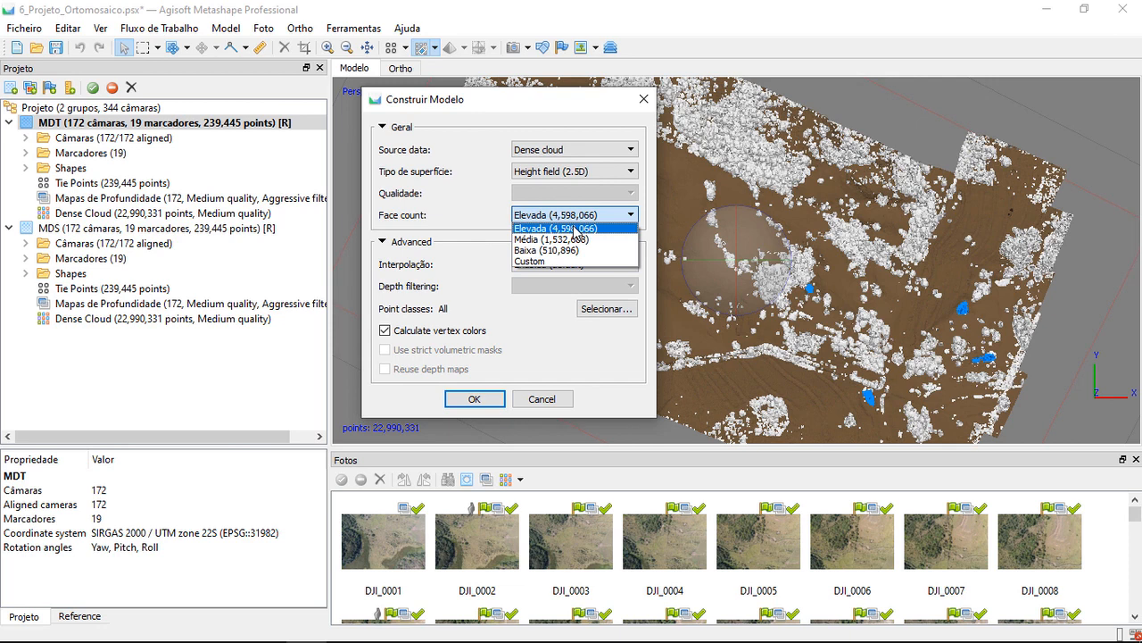
pyautogui.click(525, 229)
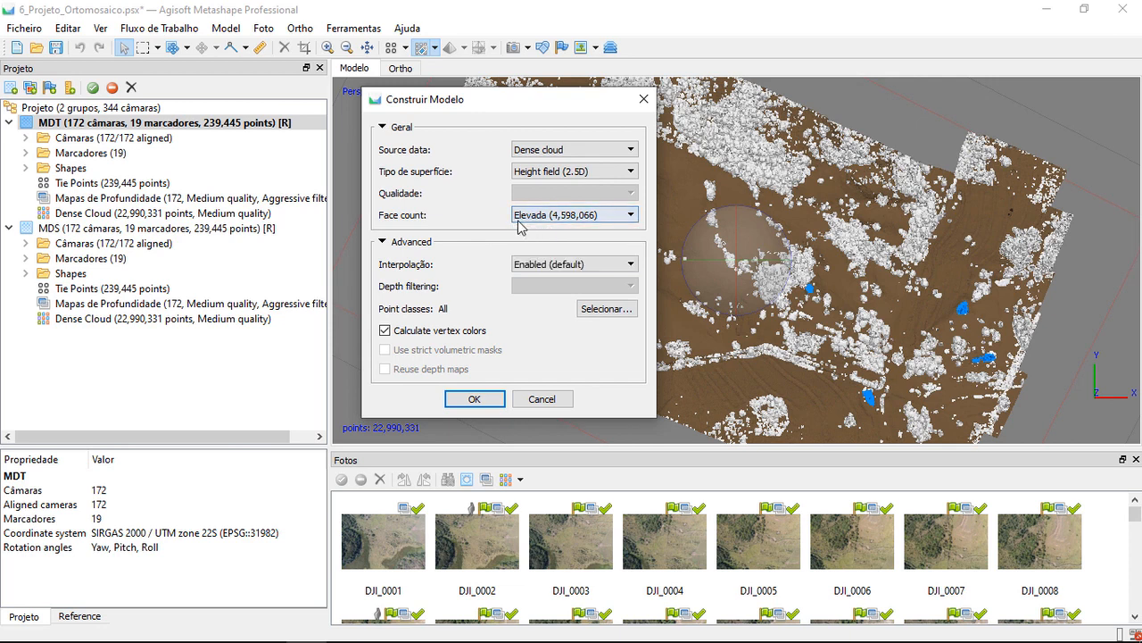
pyautogui.click(524, 270)
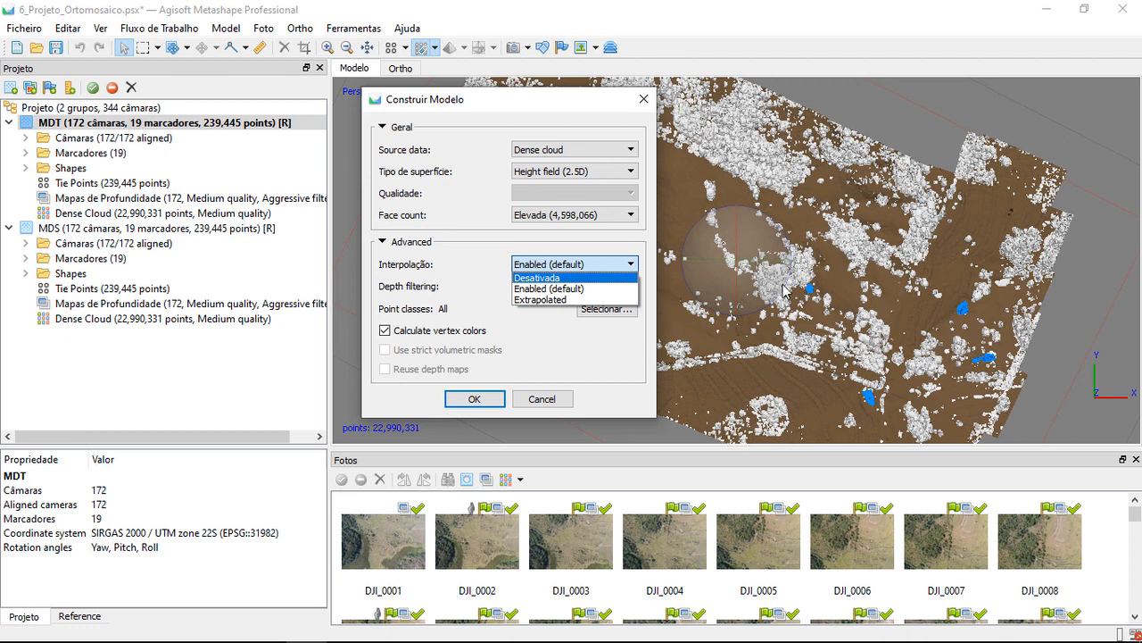
pyautogui.click(544, 289)
pyautogui.click(548, 264)
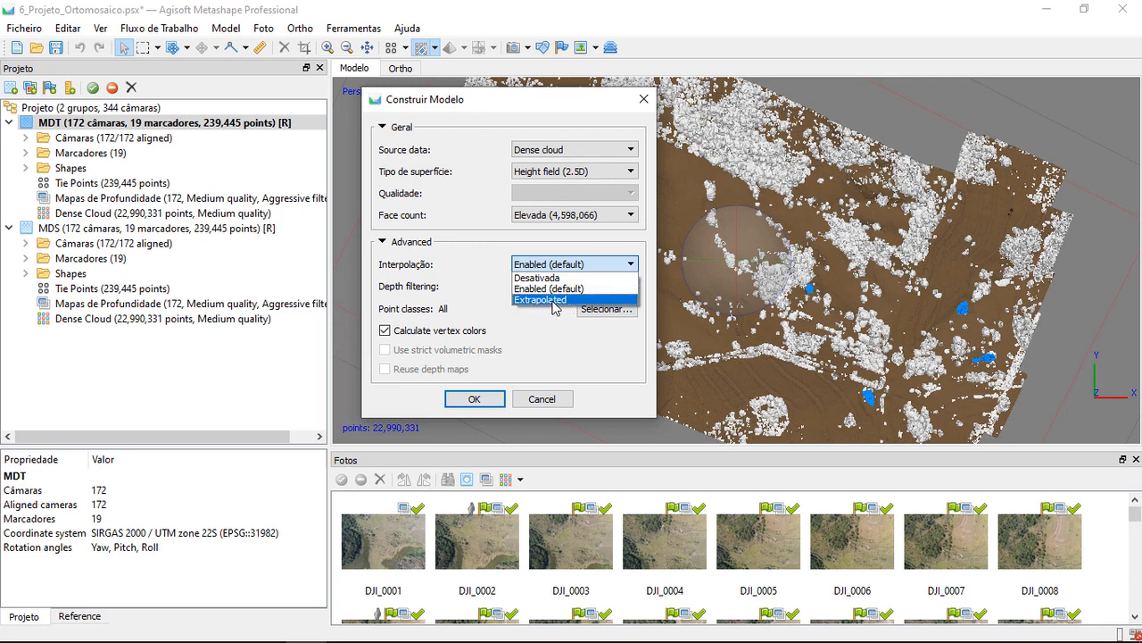
pyautogui.click(518, 288)
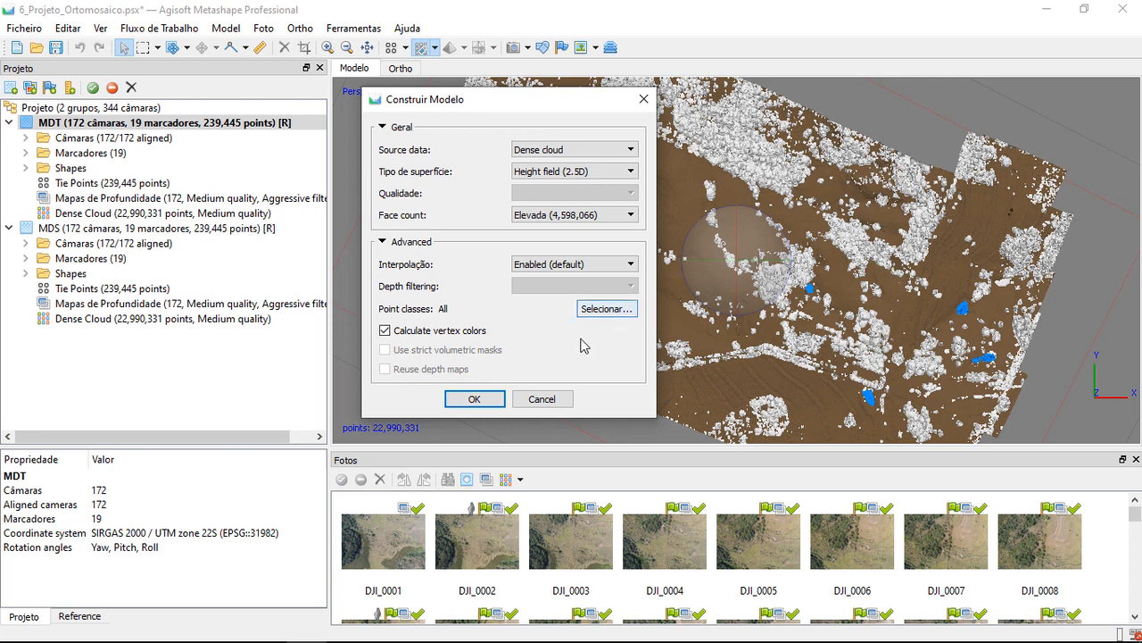
# Restrict the point classes to Ground, excluding Created (never classified), Low Point (noise) and Water, and build the MDT model
pyautogui.click(607, 316)
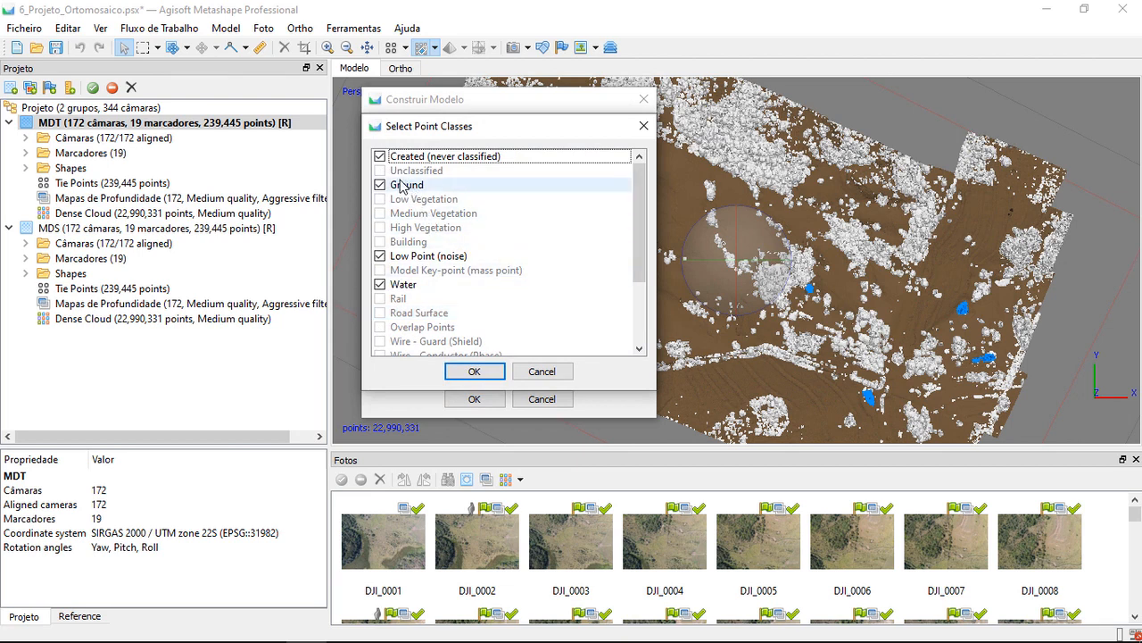
pyautogui.click(517, 188)
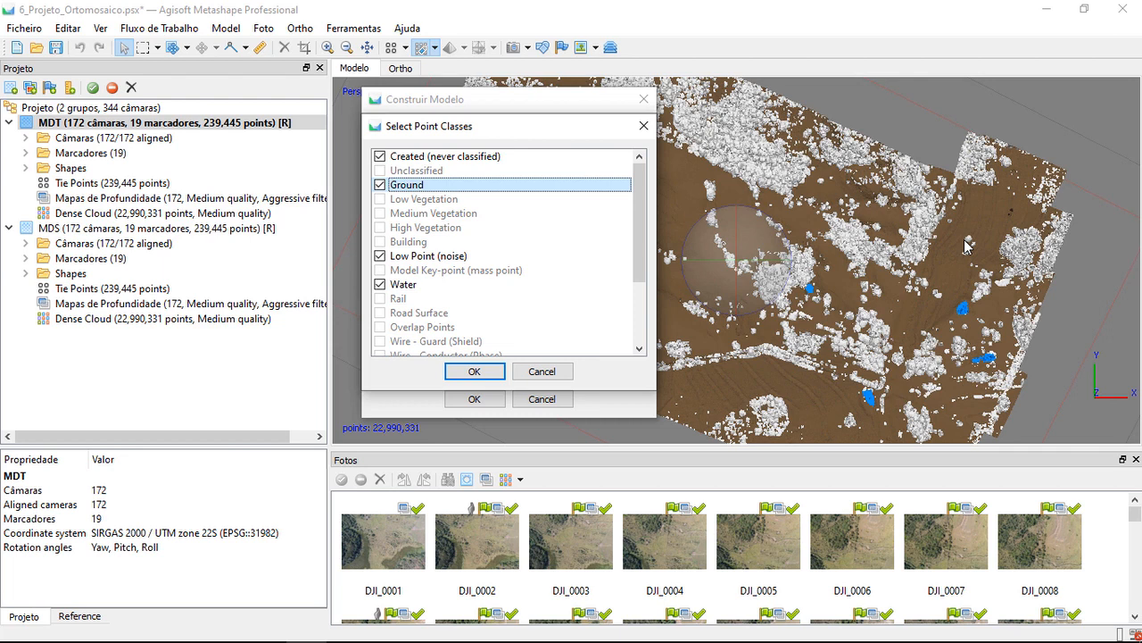
pyautogui.click(408, 161)
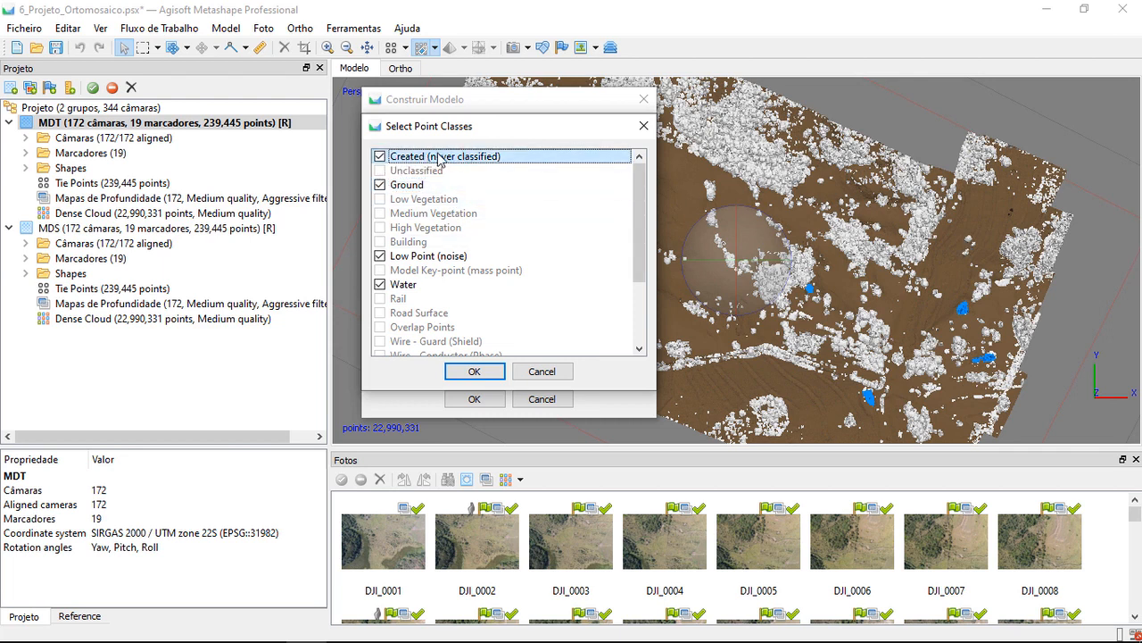
pyautogui.click(381, 158)
pyautogui.click(393, 256)
pyautogui.click(379, 256)
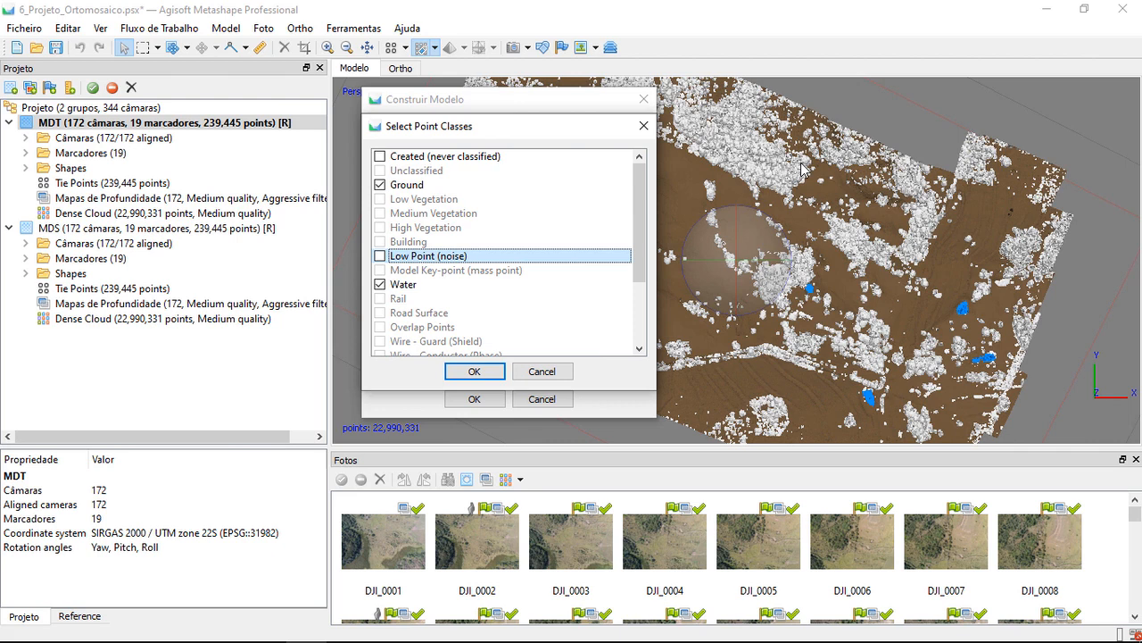
pyautogui.click(381, 284)
pyautogui.scroll(-3, 384, 285)
pyautogui.scroll(3, 482, 278)
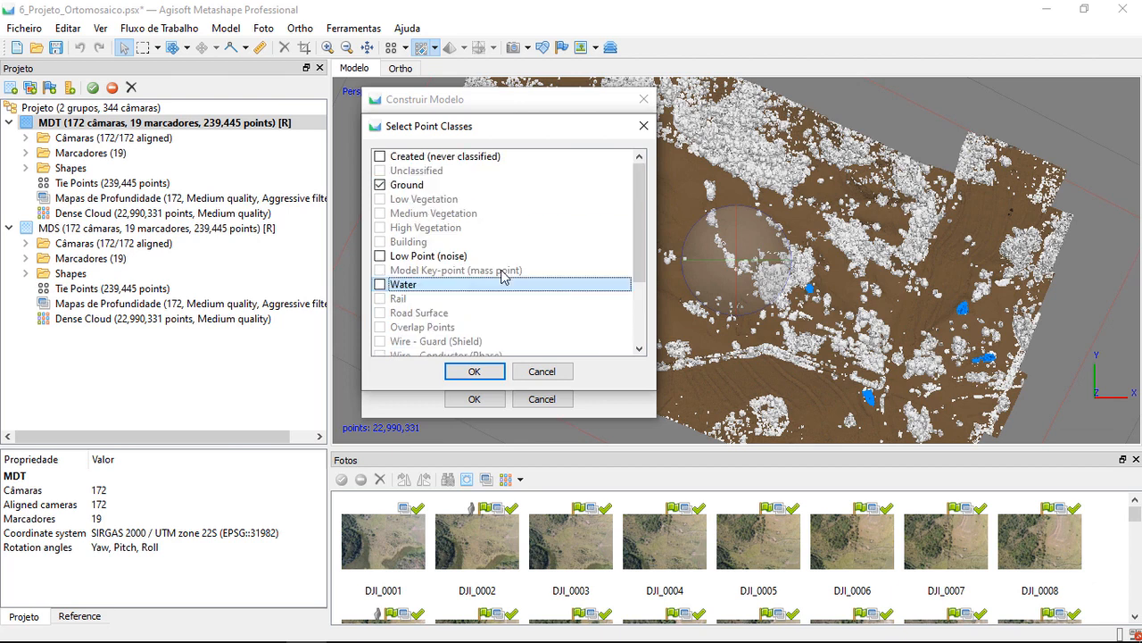
pyautogui.click(406, 186)
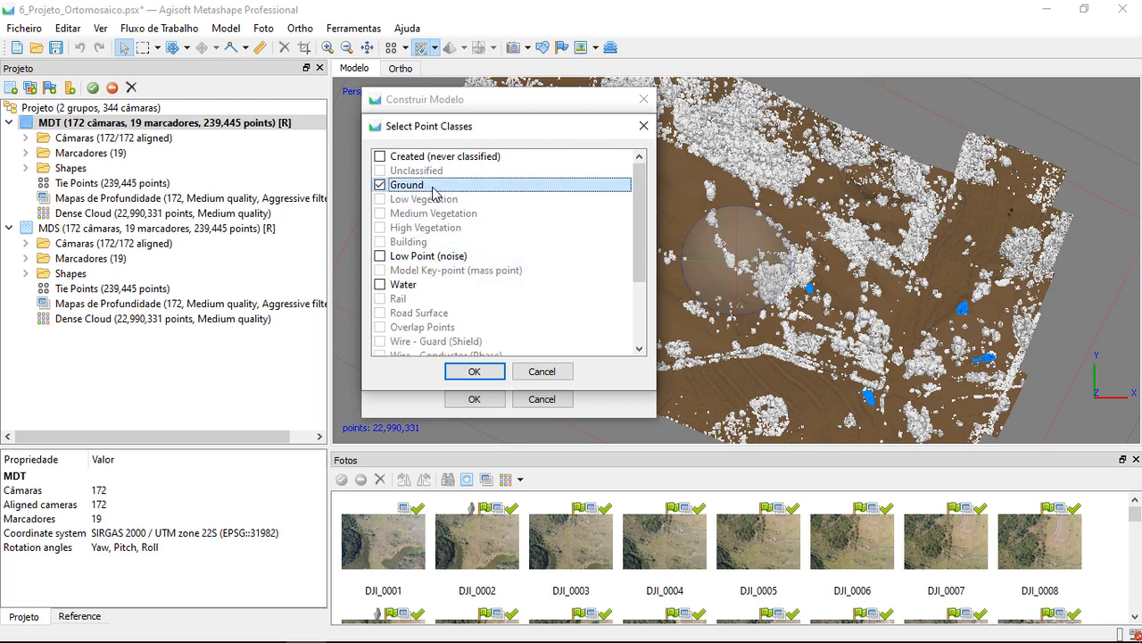
pyautogui.click(474, 371)
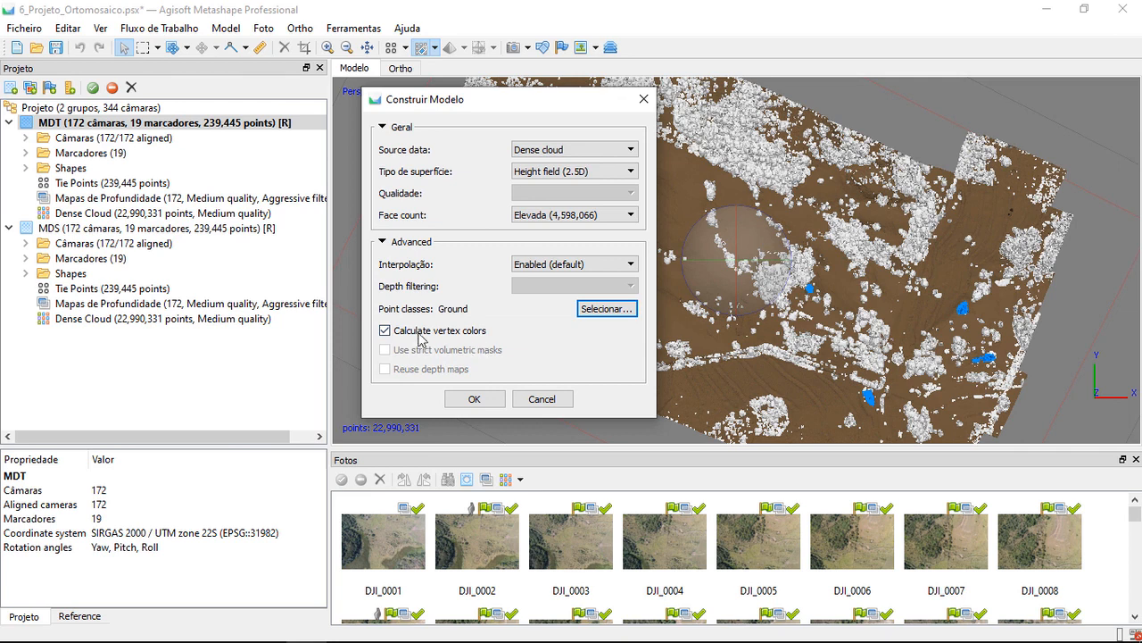
pyautogui.click(391, 333)
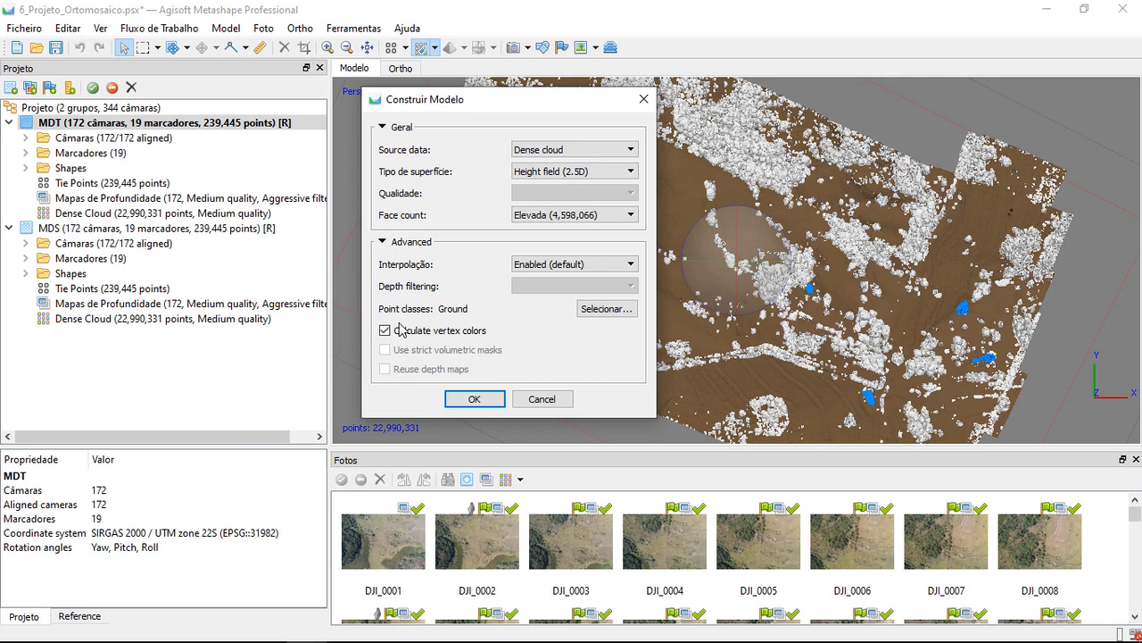
pyautogui.click(474, 399)
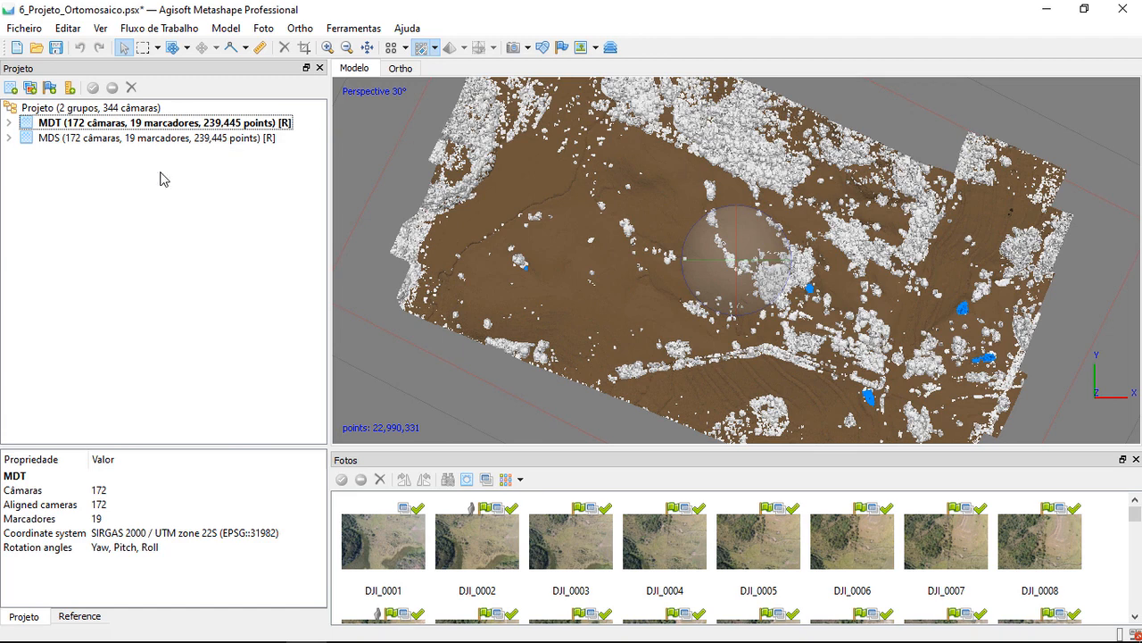
# Make the MDS chunk active and start building its model with the advanced options shown
pyautogui.doubleClick(119, 142)
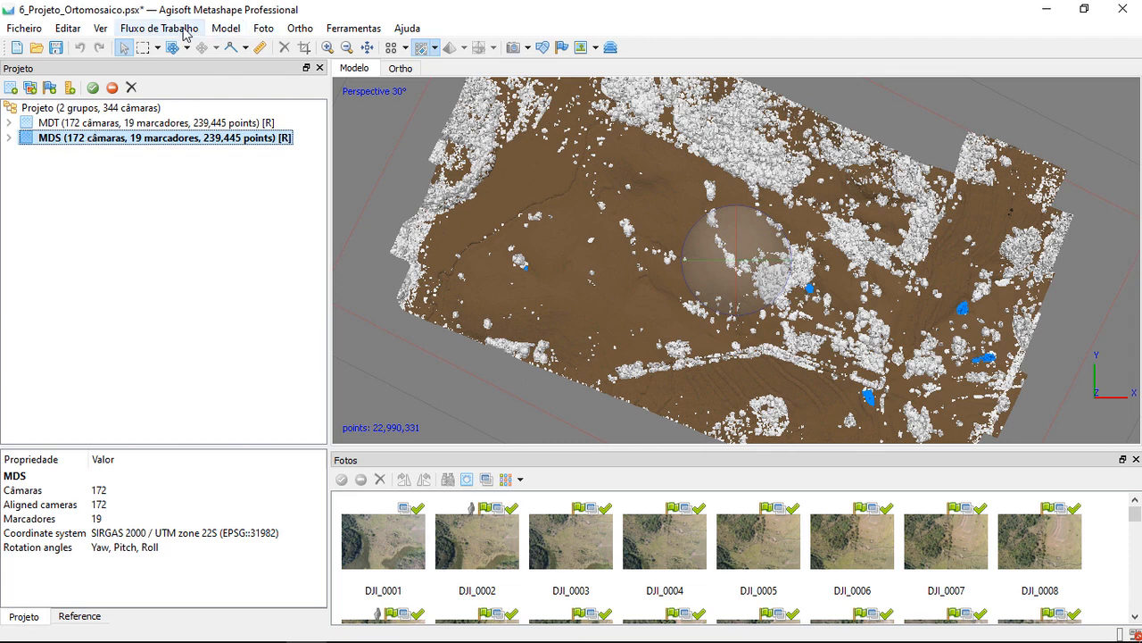
pyautogui.click(155, 30)
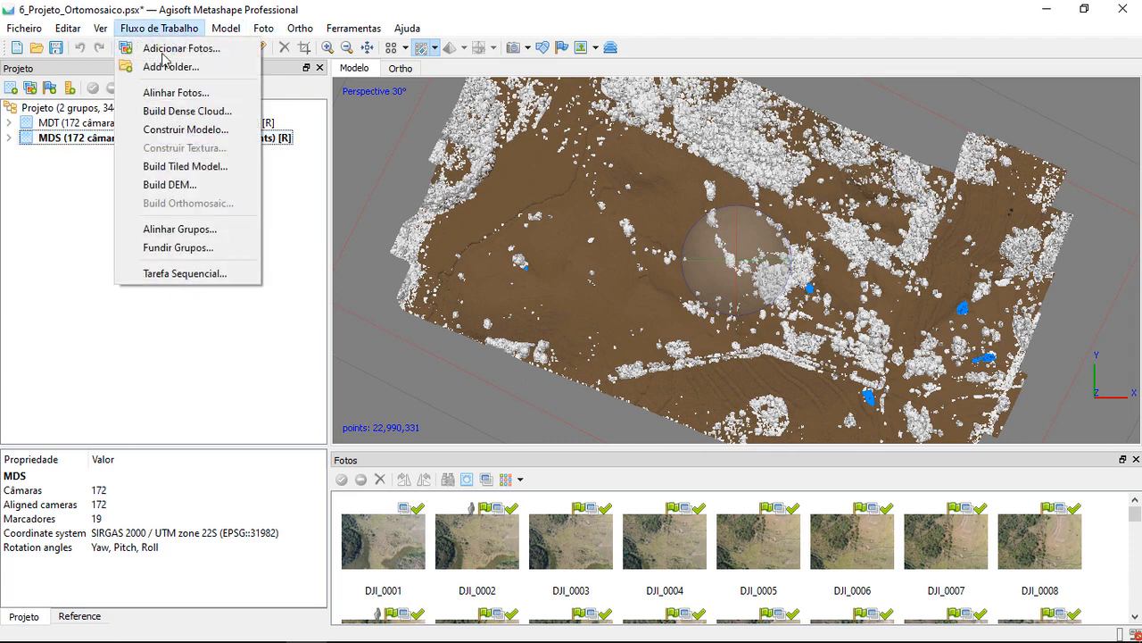
pyautogui.click(220, 130)
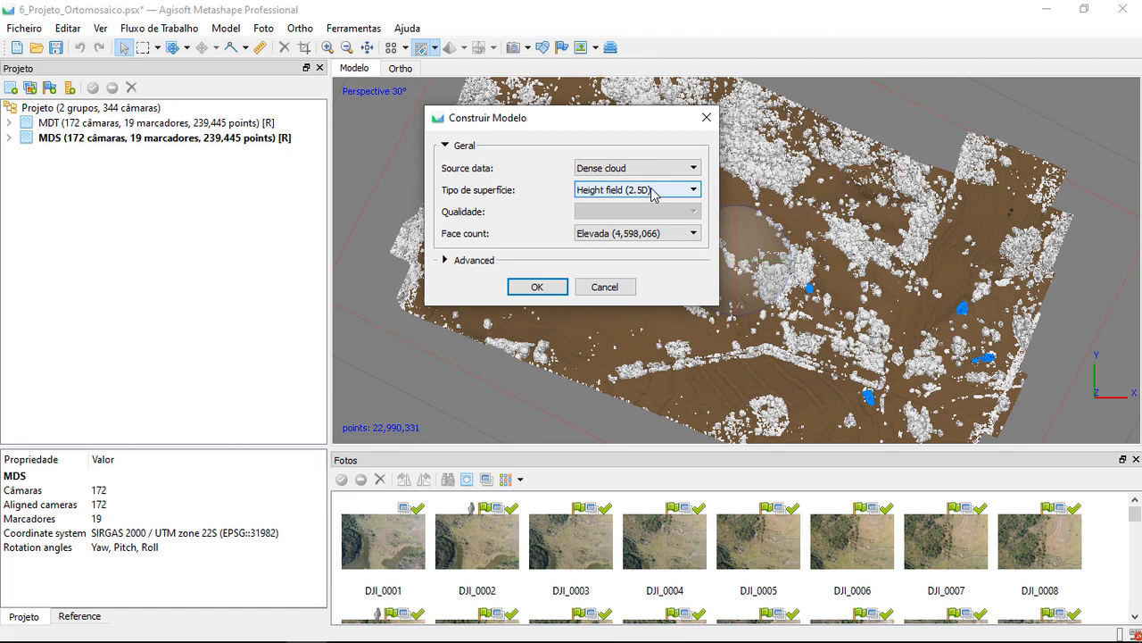
pyautogui.click(462, 260)
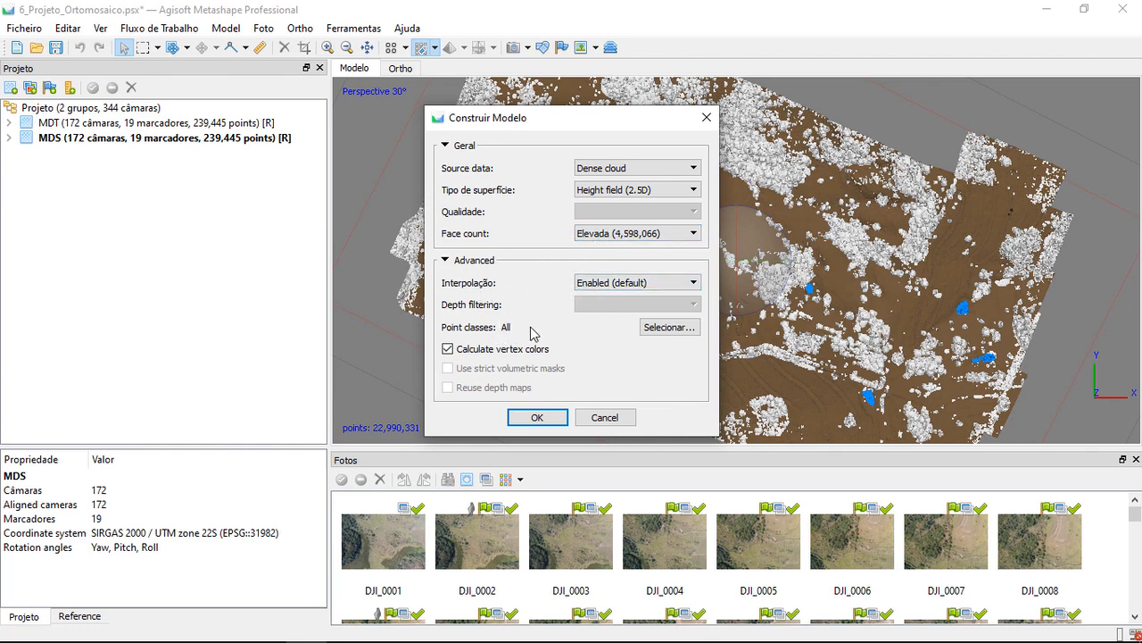
# Exclude only Low Point (noise) from the point classes and build the MDS model from the dense cloud
pyautogui.click(646, 328)
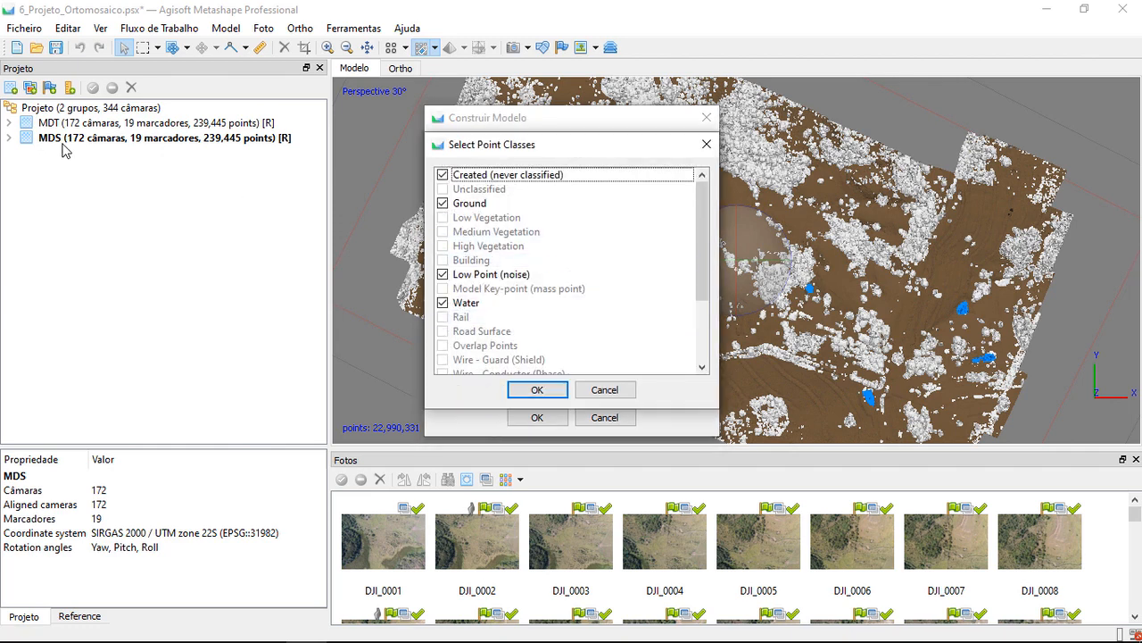
pyautogui.moveTo(515, 147); pyautogui.dragTo(548, 154)
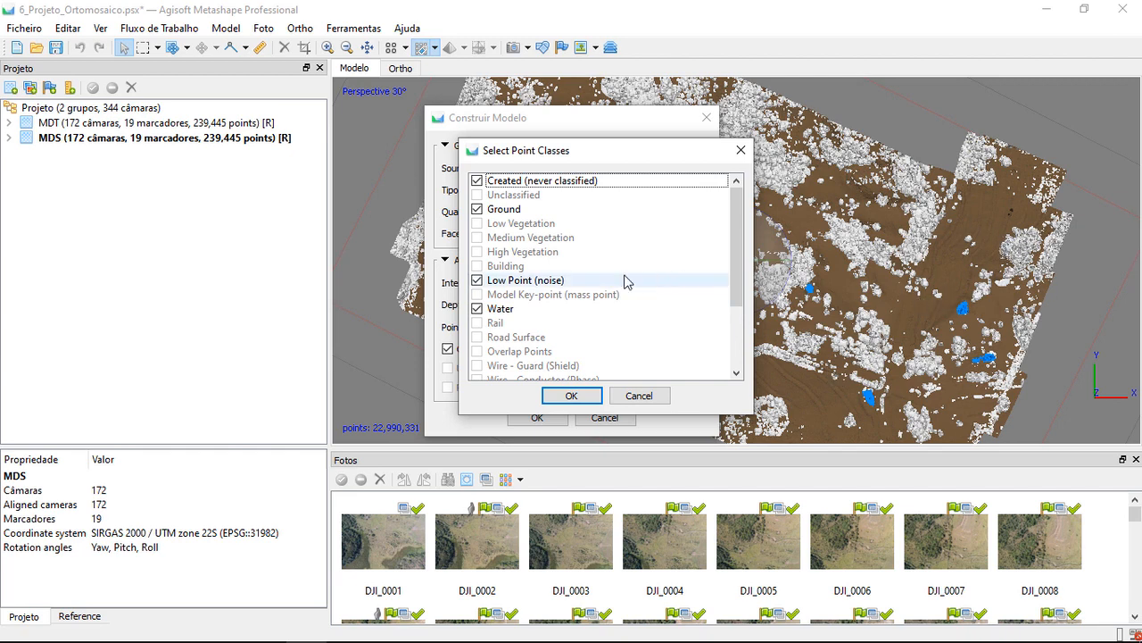
pyautogui.click(532, 282)
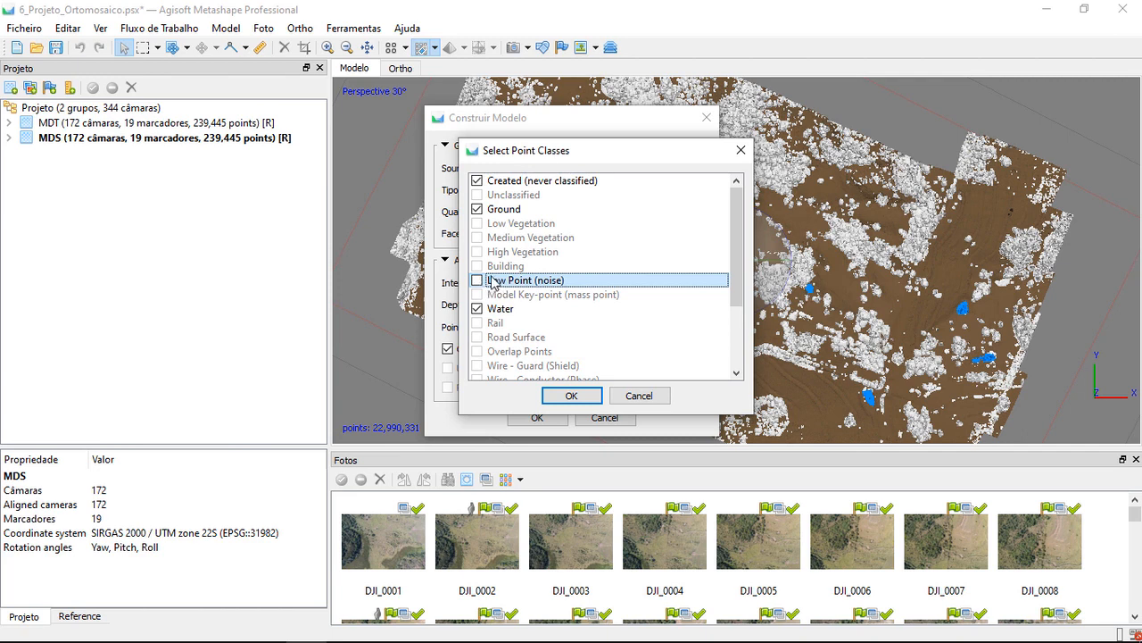
pyautogui.click(566, 397)
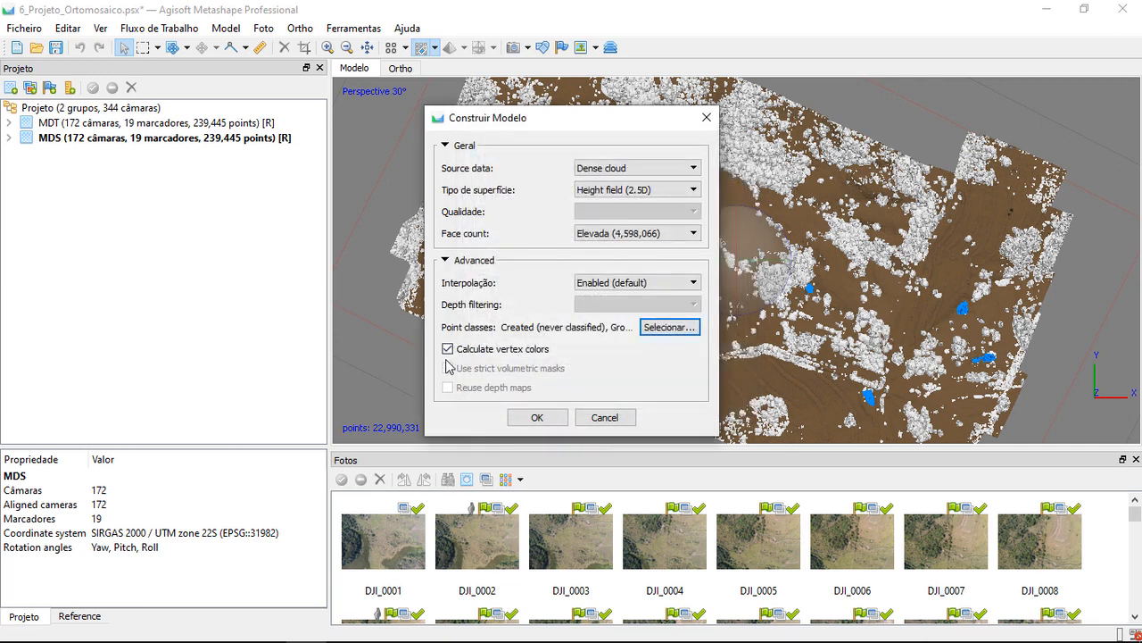
pyautogui.click(528, 418)
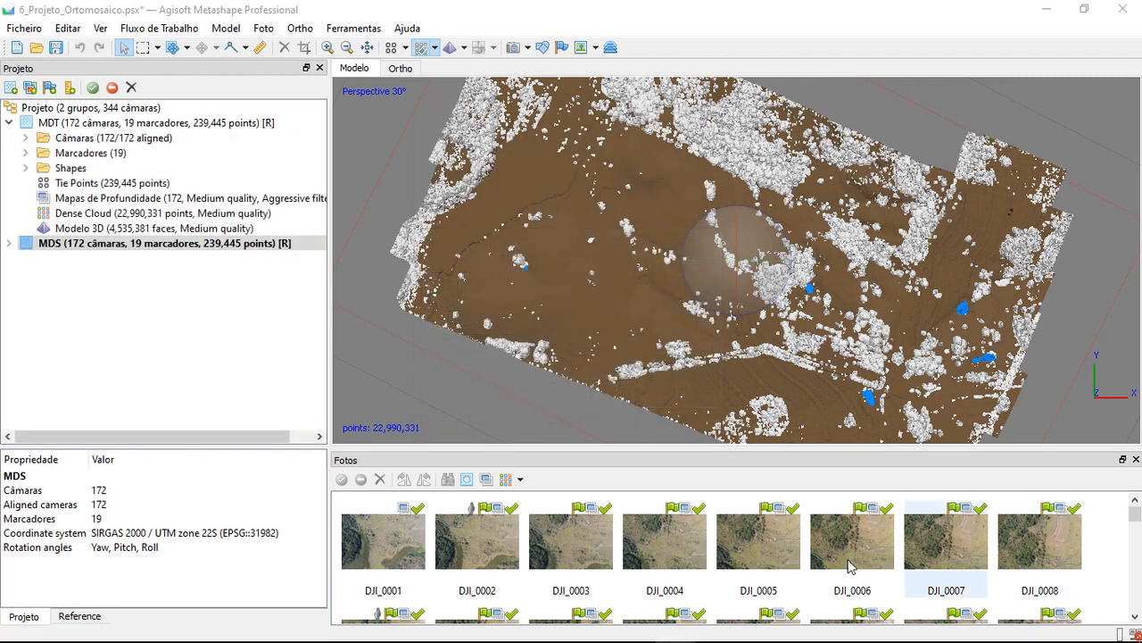
# Expand the MDT and MDS chunks to check that each one contains a 3D model
pyautogui.click(8, 122)
pyautogui.click(8, 122)
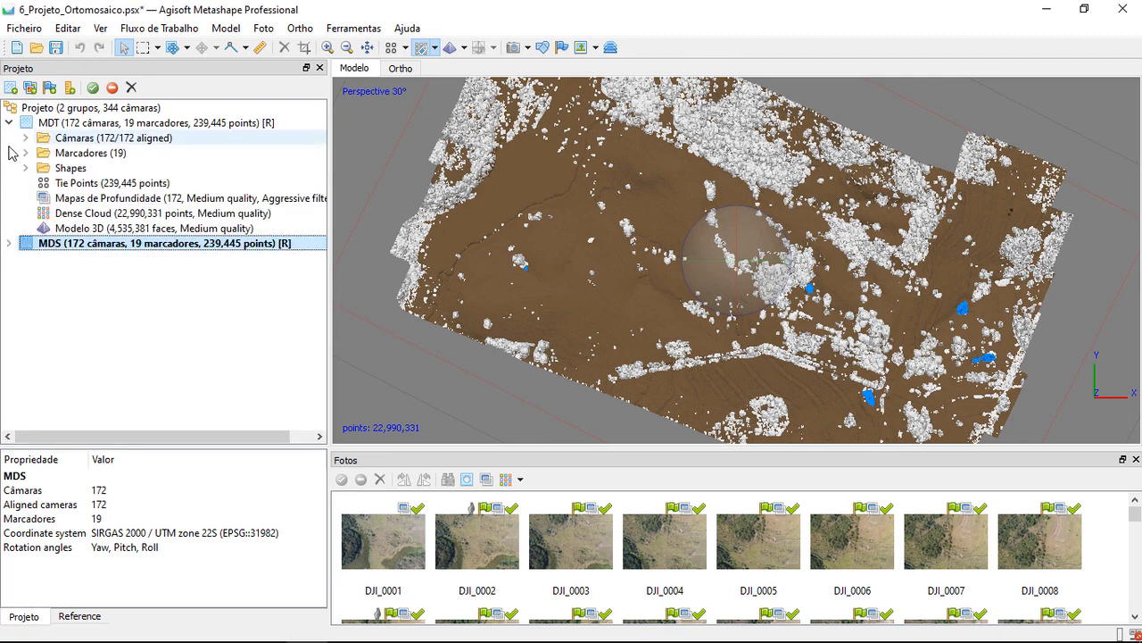
pyautogui.click(8, 243)
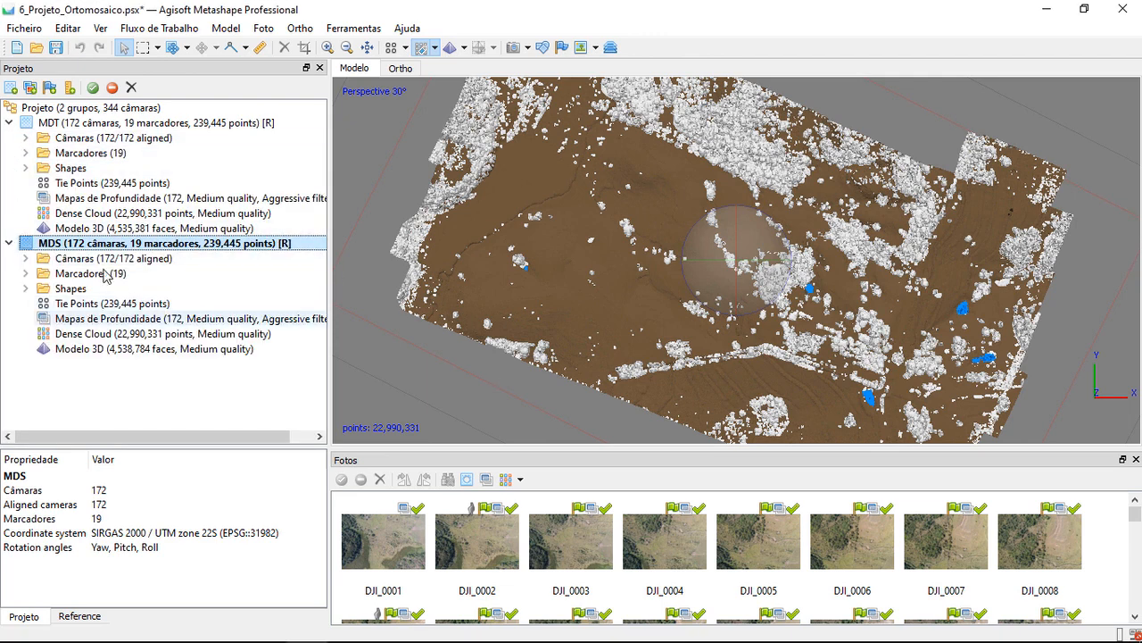
# Display the MDT chunk's 3D model in the view and choose the colored display mode for it
pyautogui.click(98, 228)
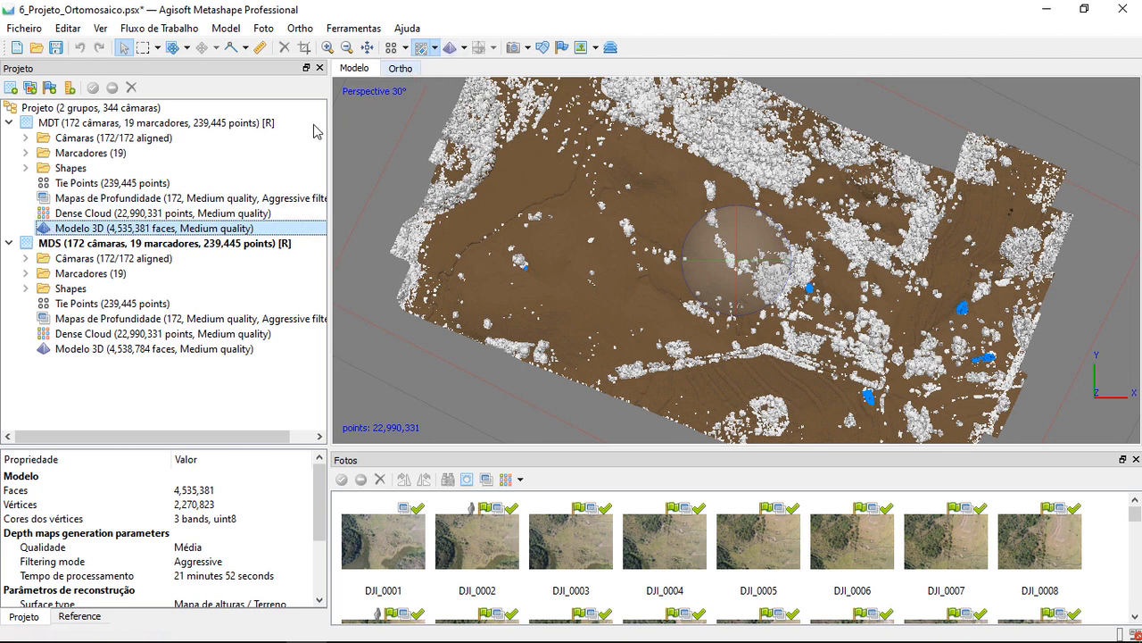
pyautogui.doubleClick(118, 228)
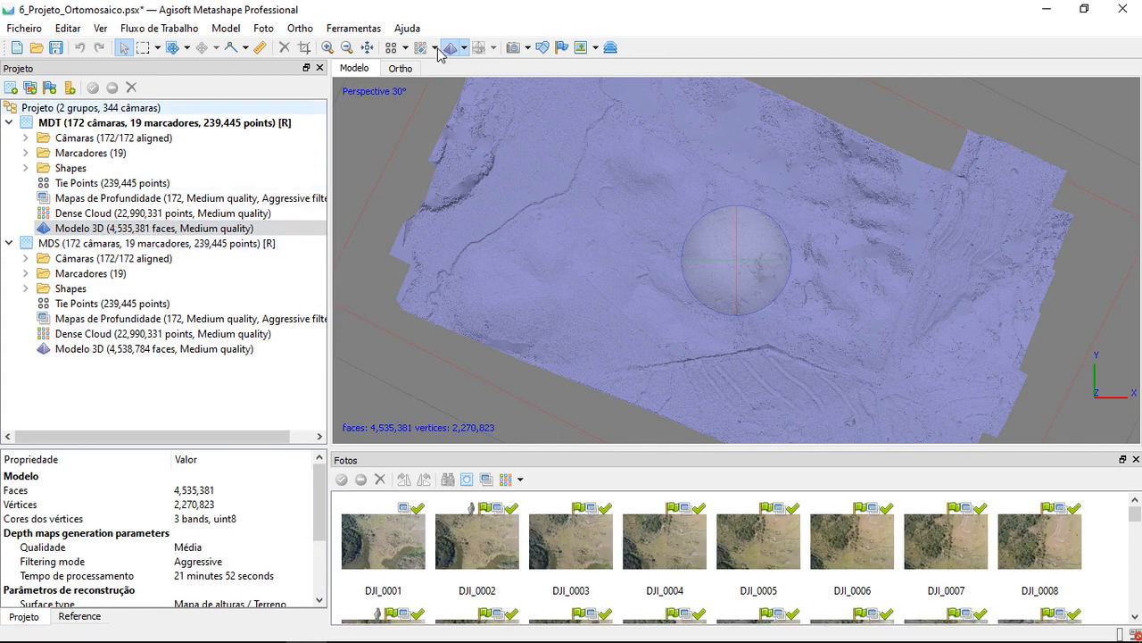
pyautogui.click(464, 47)
pyautogui.click(471, 73)
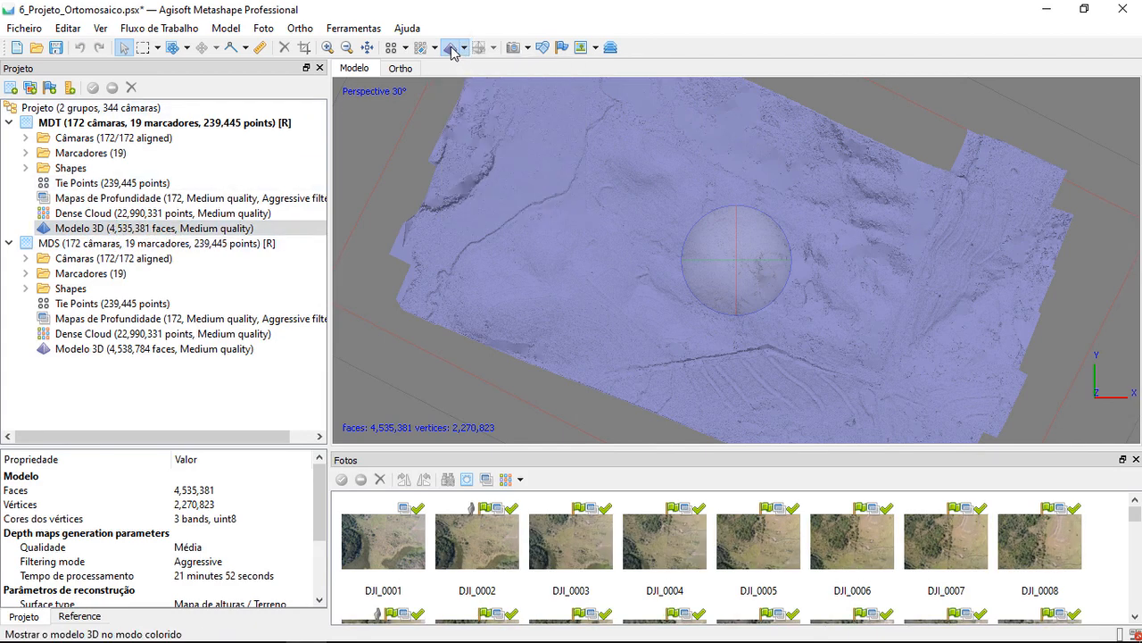
# Display the MDT model in Model Shaded mode and examine its terrain and vegetated areas from above and at an oblique angle
pyautogui.click(466, 49)
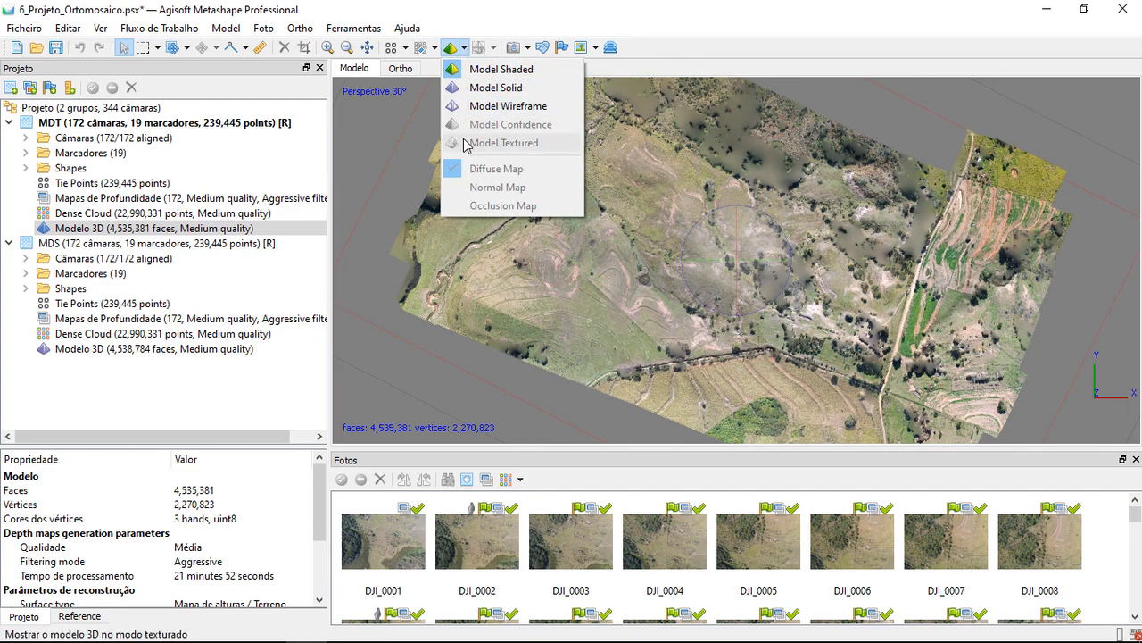
pyautogui.click(523, 72)
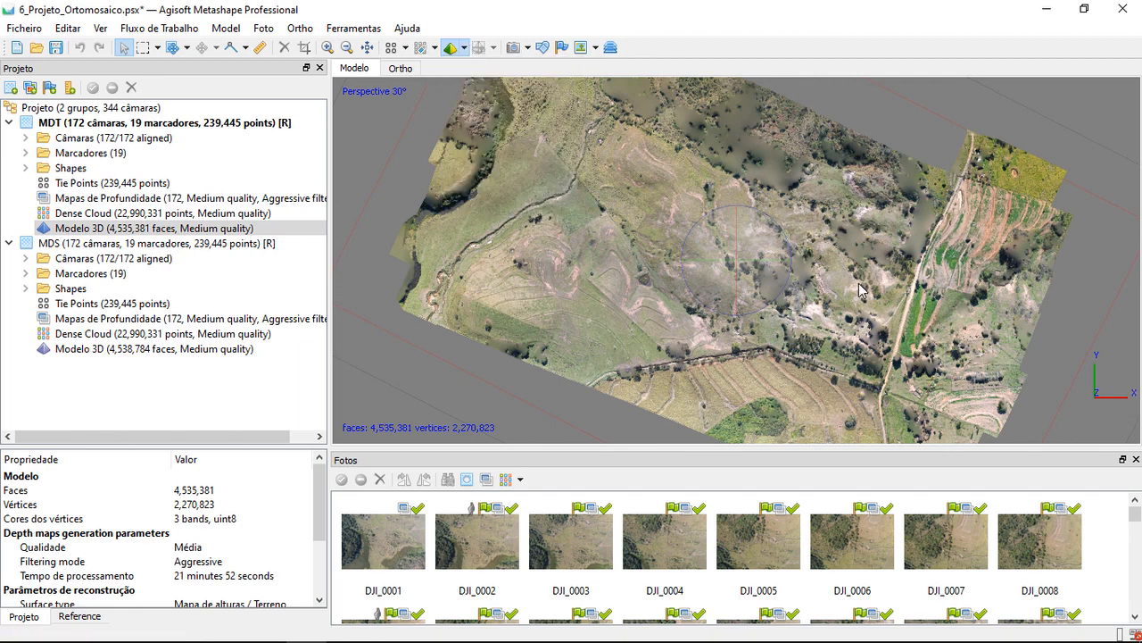
pyautogui.scroll(2, 797, 277)
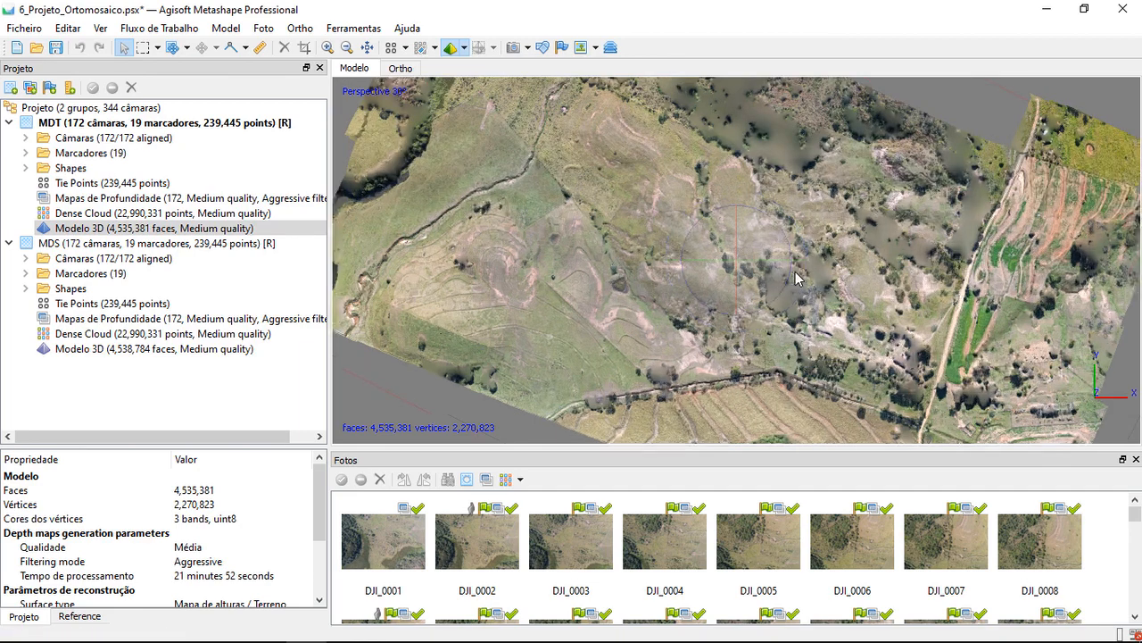
pyautogui.scroll(4, 797, 278)
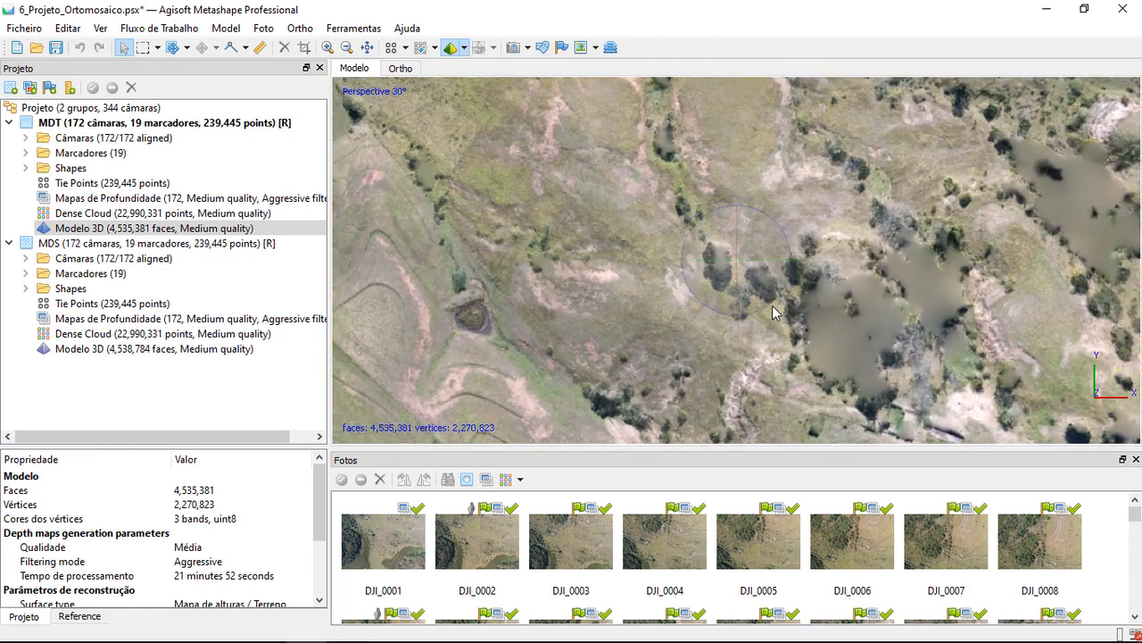
pyautogui.scroll(-3, 786, 305)
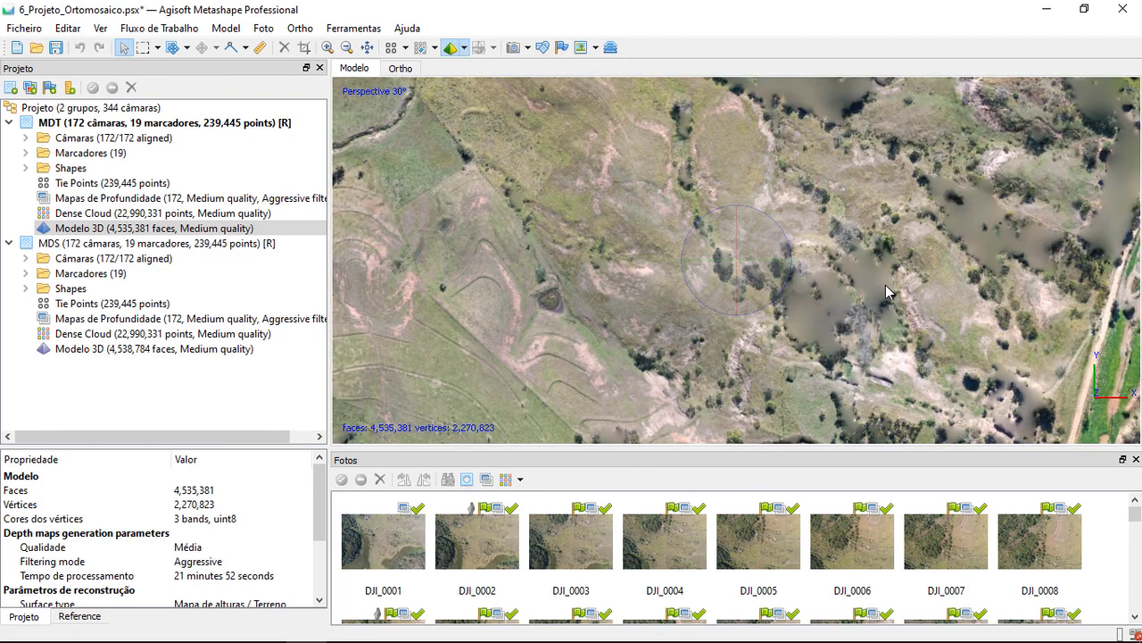
pyautogui.scroll(-1, 885, 285)
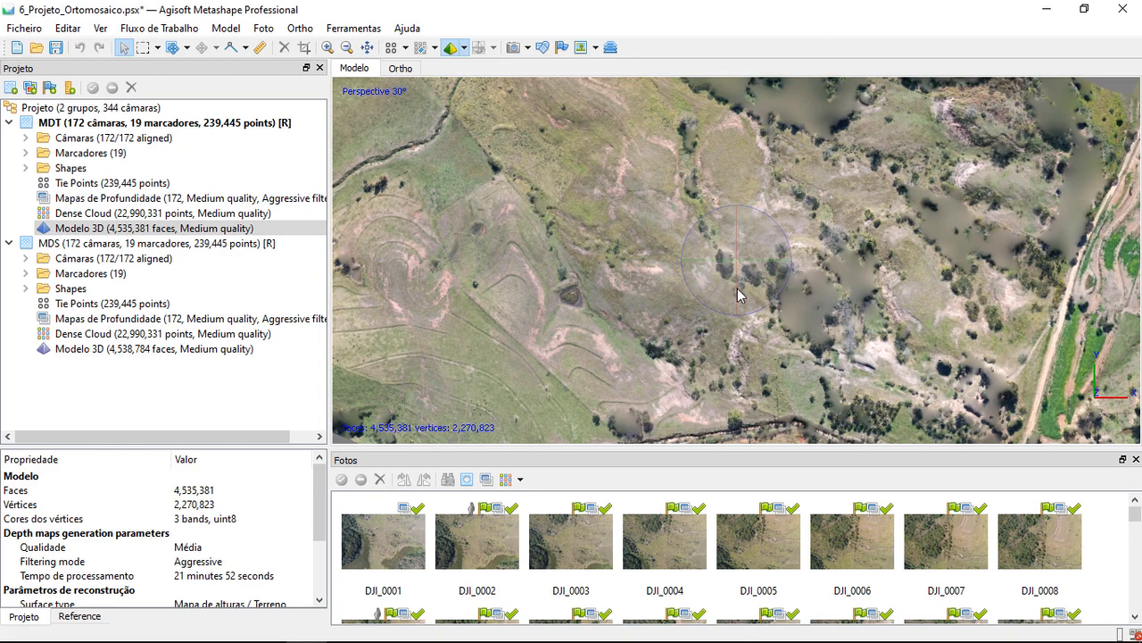
pyautogui.moveTo(738, 286); pyautogui.dragTo(825, 257)
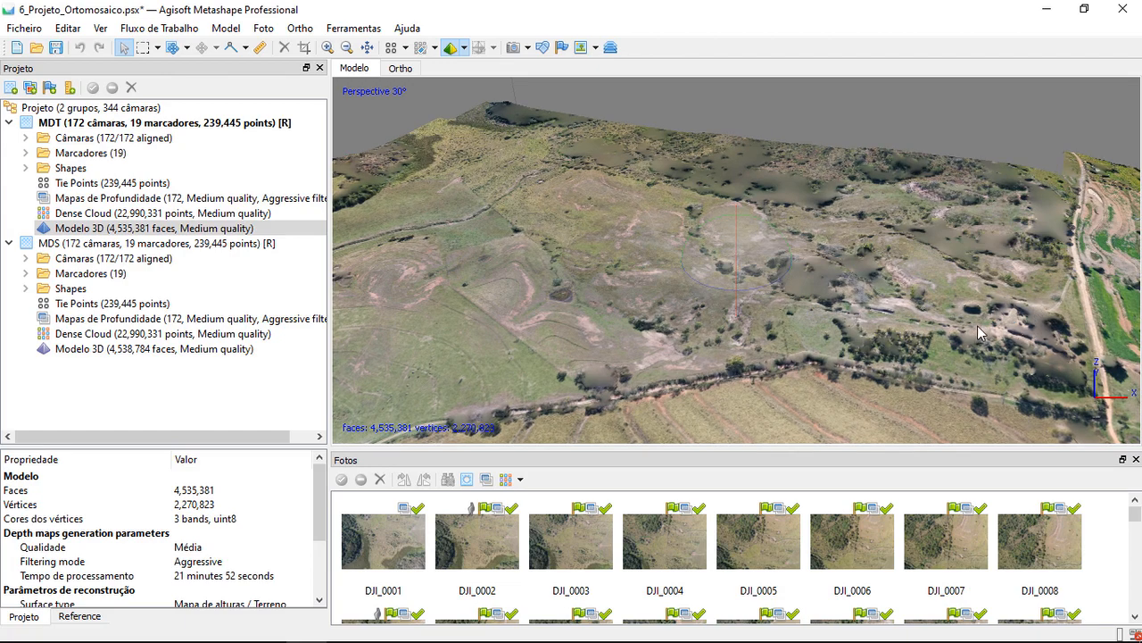
pyautogui.moveTo(944, 335); pyautogui.dragTo(822, 215)
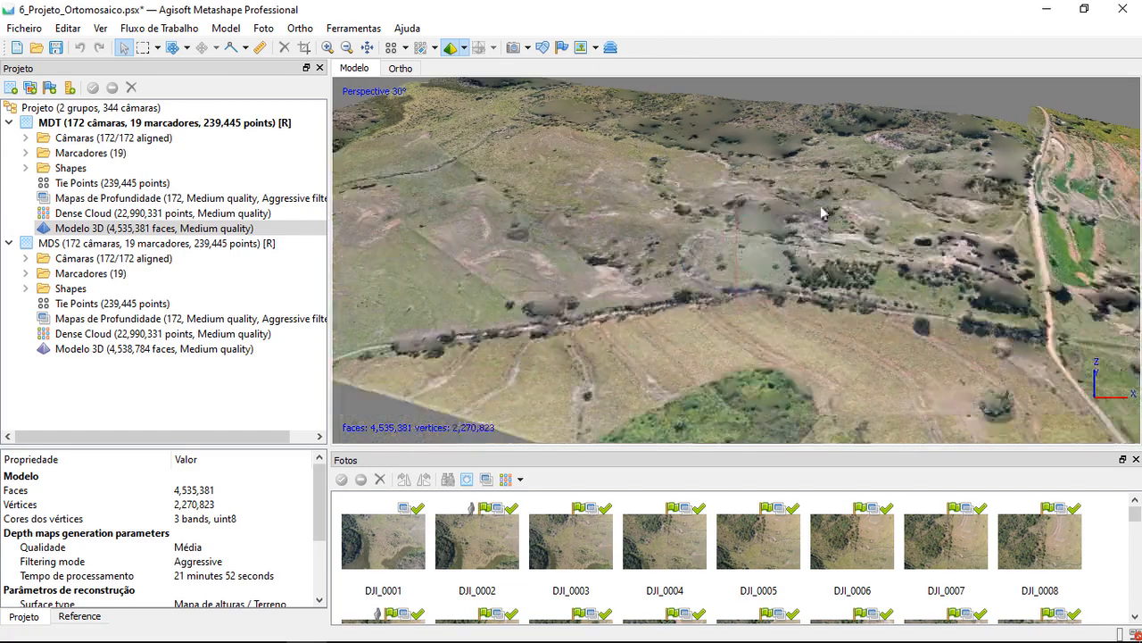
# Switch the MDT model to Model Solid mode and examine the relief and surface facets up close from several angles
pyautogui.click(465, 50)
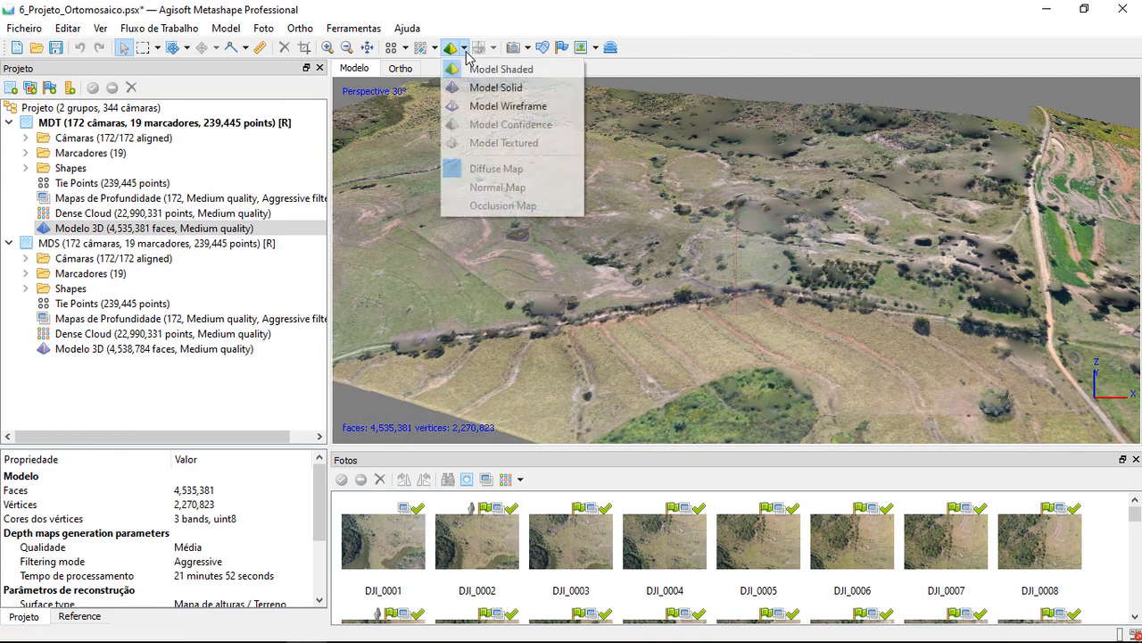
pyautogui.click(505, 93)
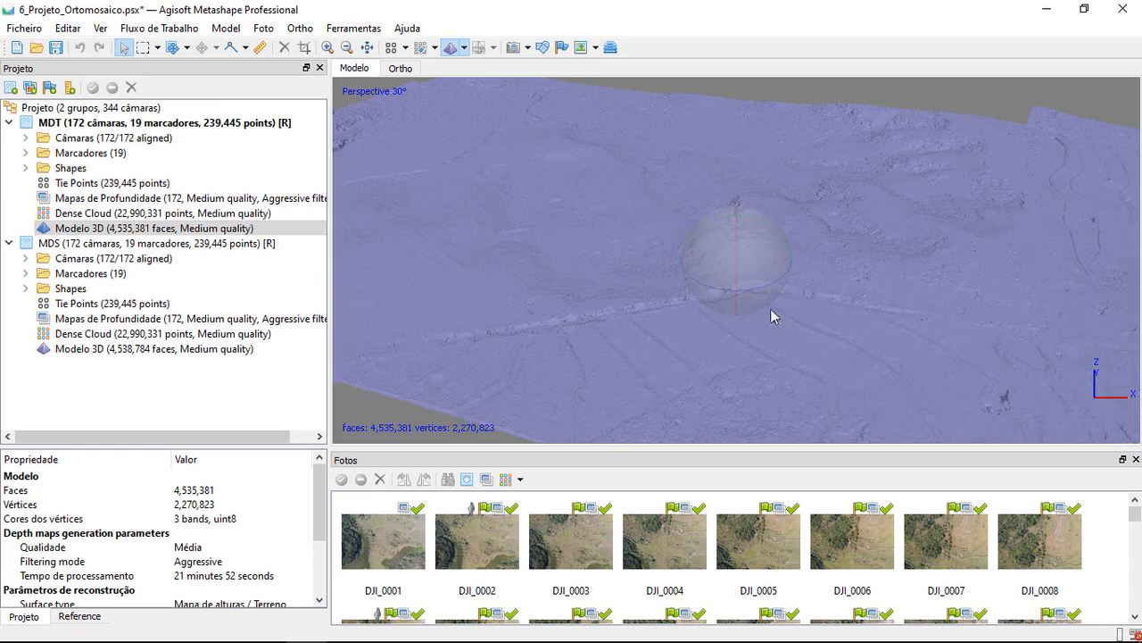
pyautogui.moveTo(736, 240)
pyautogui.mouseDown()
pyautogui.moveTo(740, 269)
pyautogui.moveTo(742, 243)
pyautogui.mouseUp()
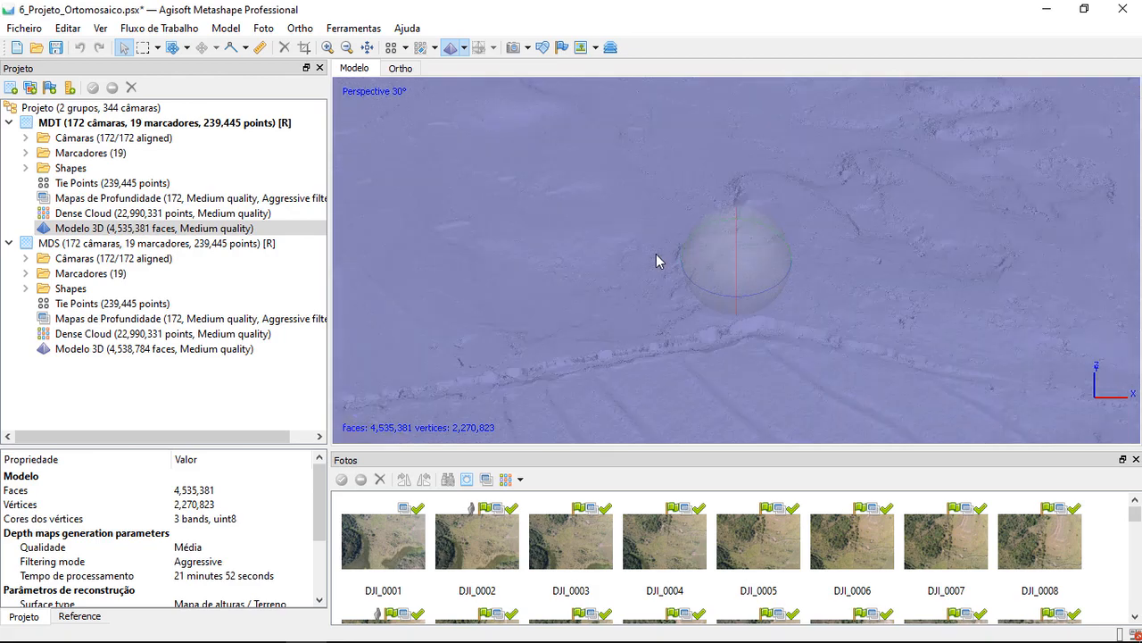
pyautogui.scroll(5, 656, 254)
pyautogui.scroll(2, 656, 254)
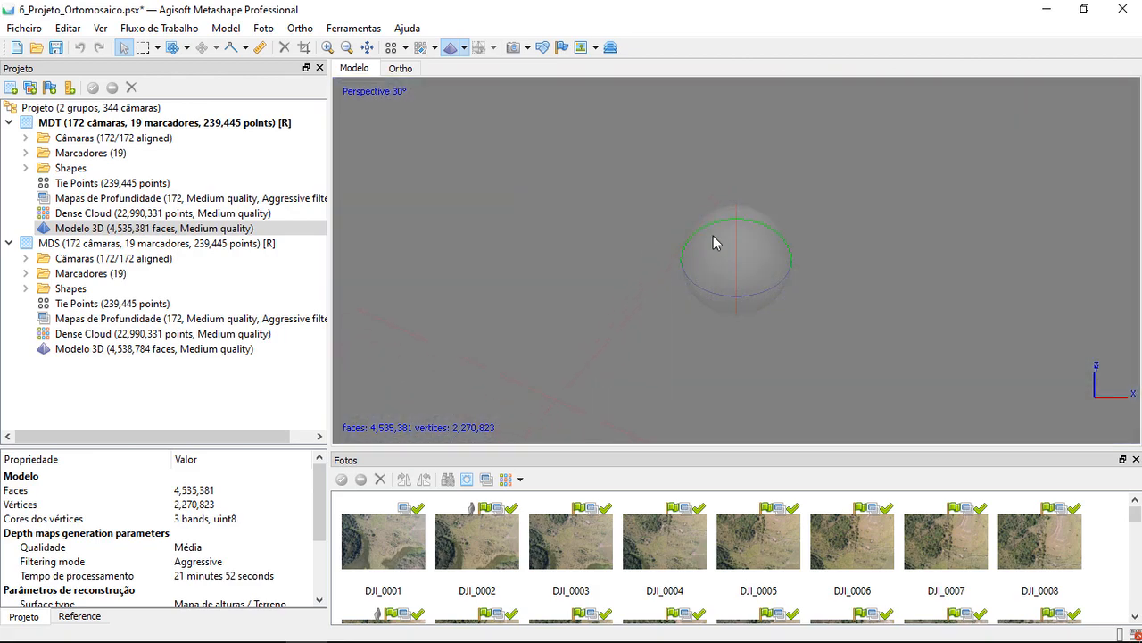
pyautogui.scroll(-2, 713, 241)
pyautogui.scroll(1, 713, 241)
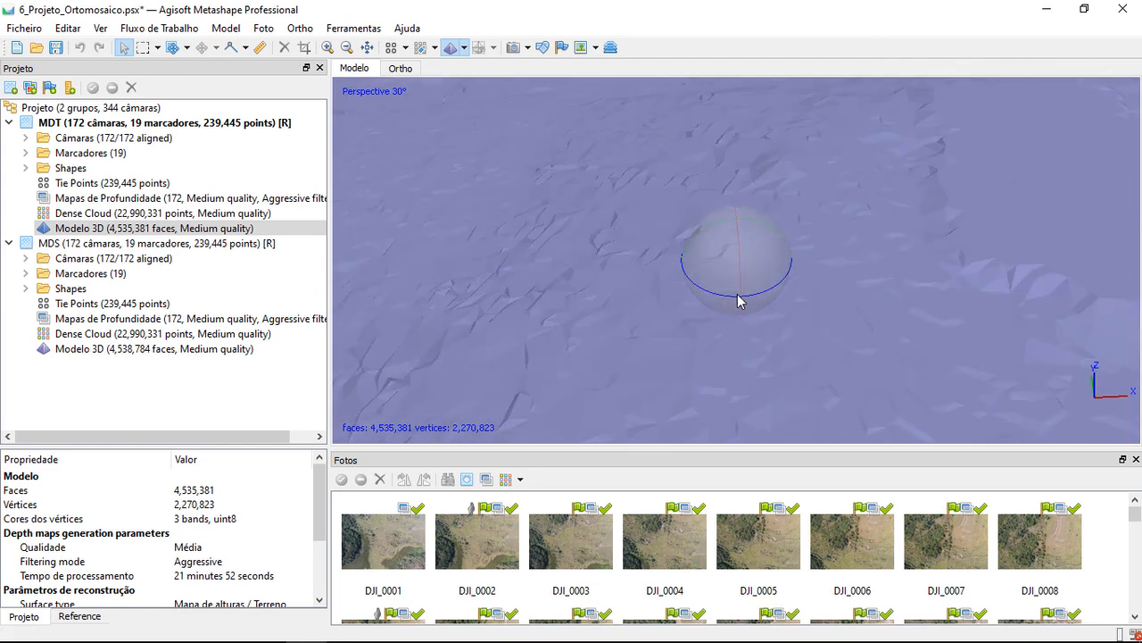
pyautogui.moveTo(740, 301); pyautogui.dragTo(745, 294)
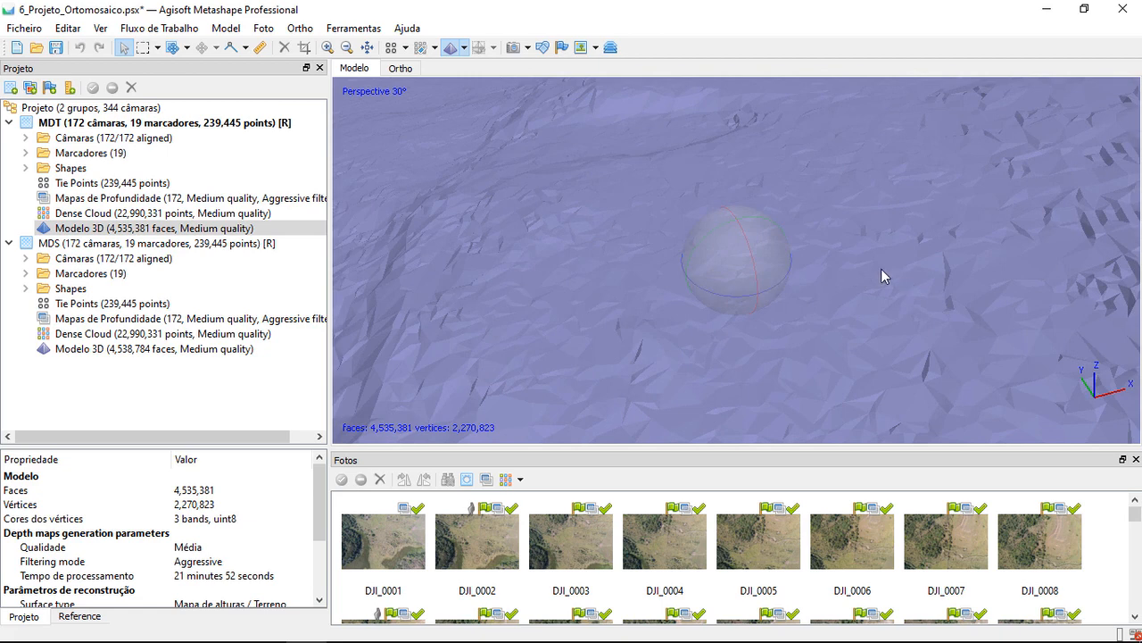
pyautogui.scroll(3, 765, 243)
pyautogui.moveTo(546, 272); pyautogui.dragTo(714, 238, button='middle')
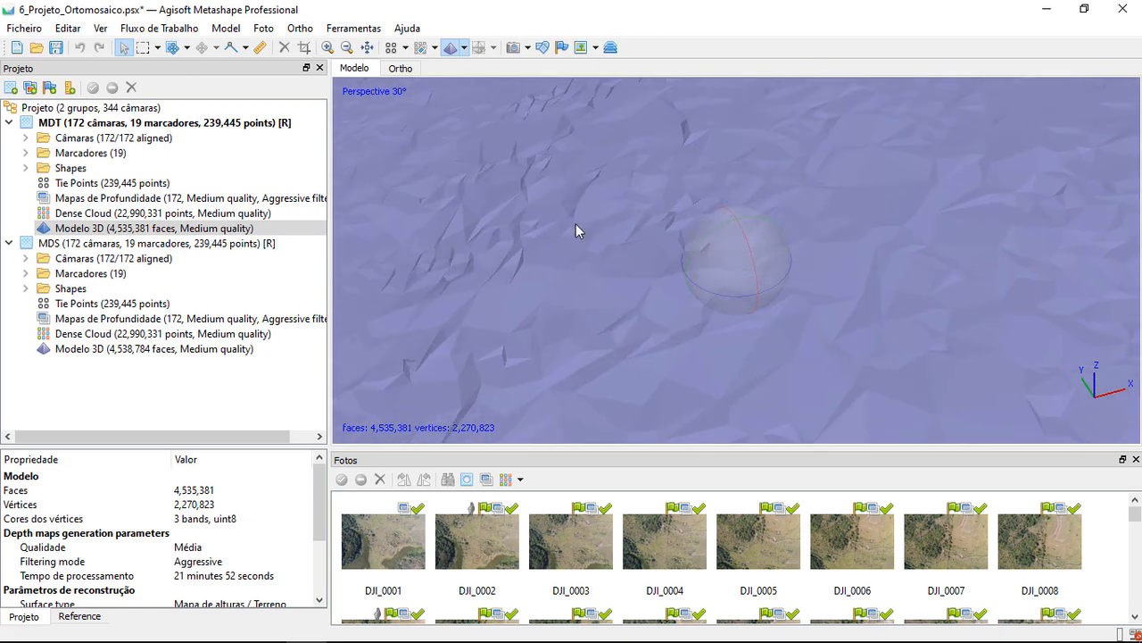
pyautogui.scroll(-3, 637, 229)
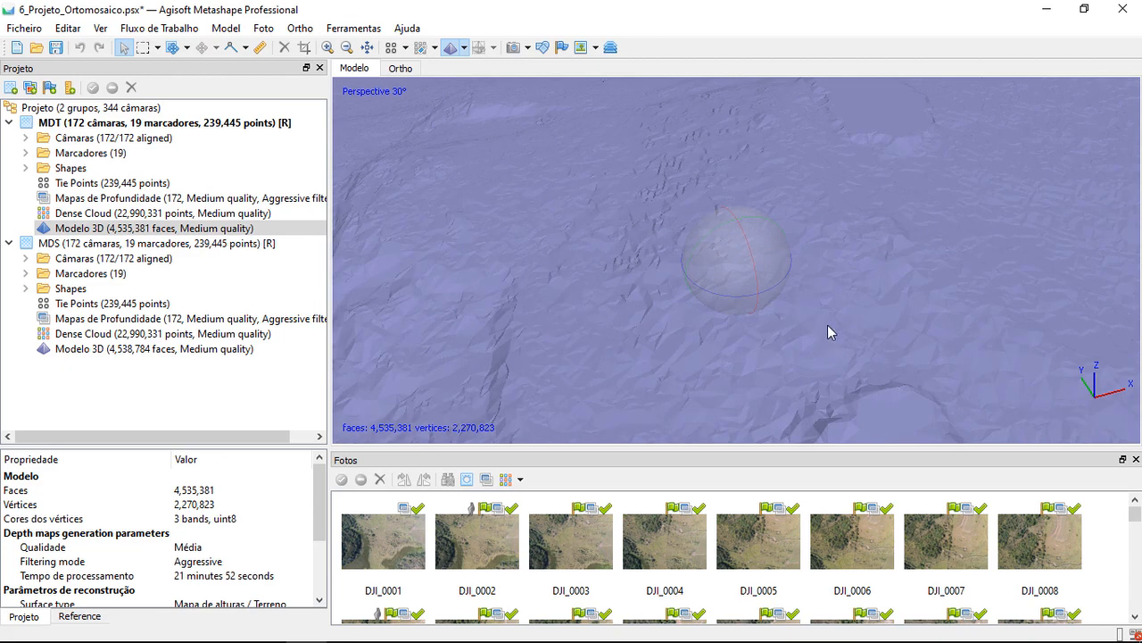
pyautogui.scroll(2, 811, 290)
pyautogui.moveTo(769, 291); pyautogui.dragTo(712, 282)
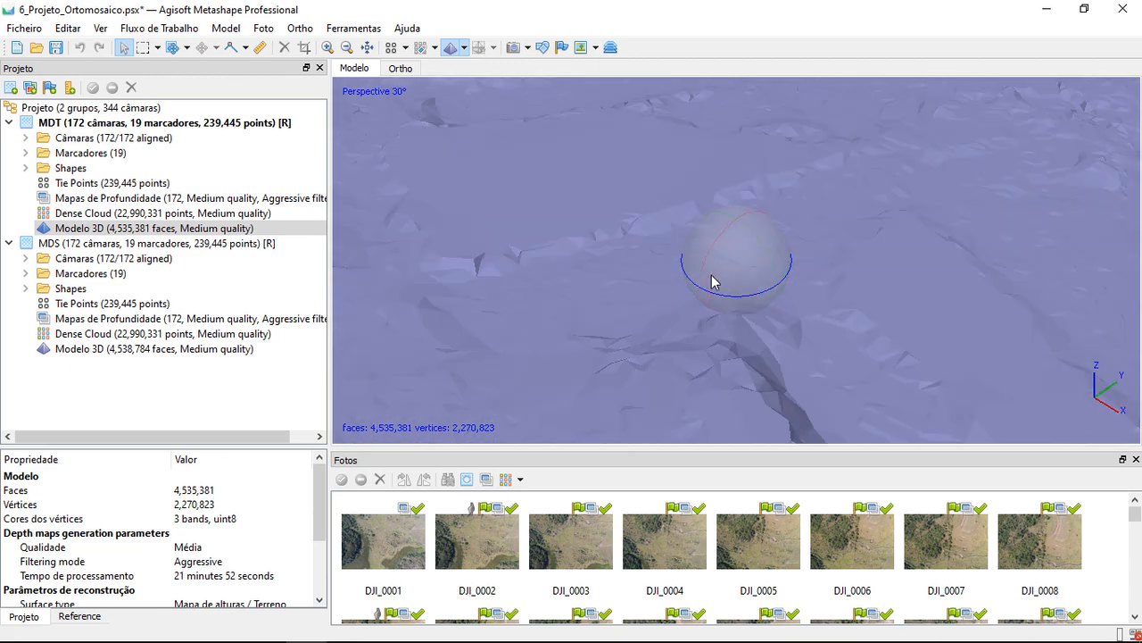
# Switch the MDT model to Model Wireframe mode and examine the density of its triangle mesh across the terrain
pyautogui.click(464, 47)
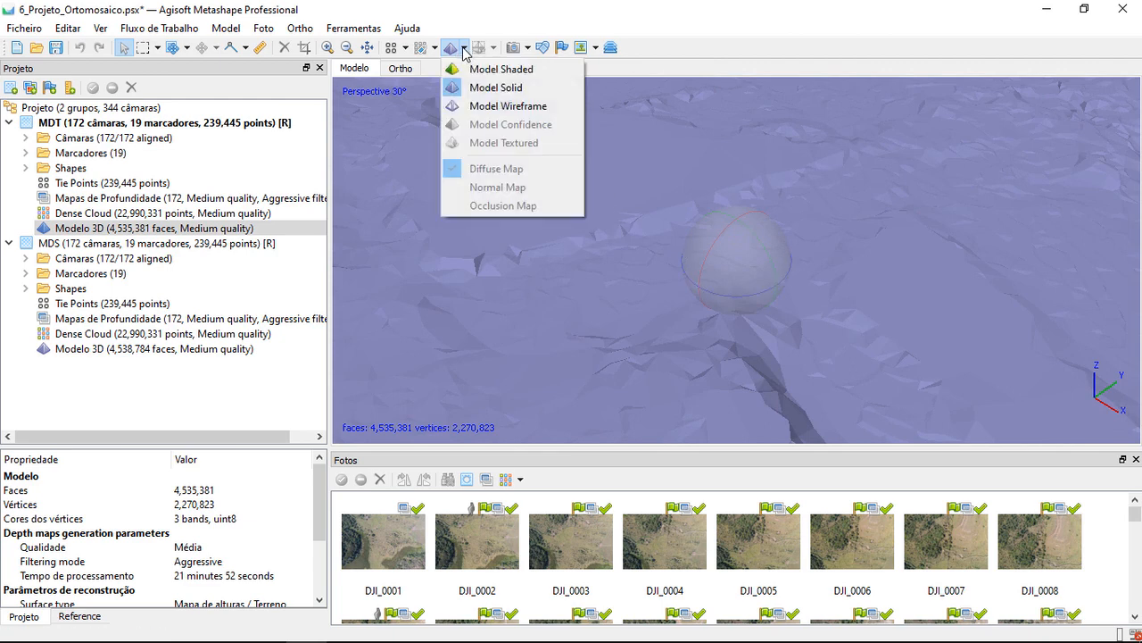
pyautogui.click(502, 107)
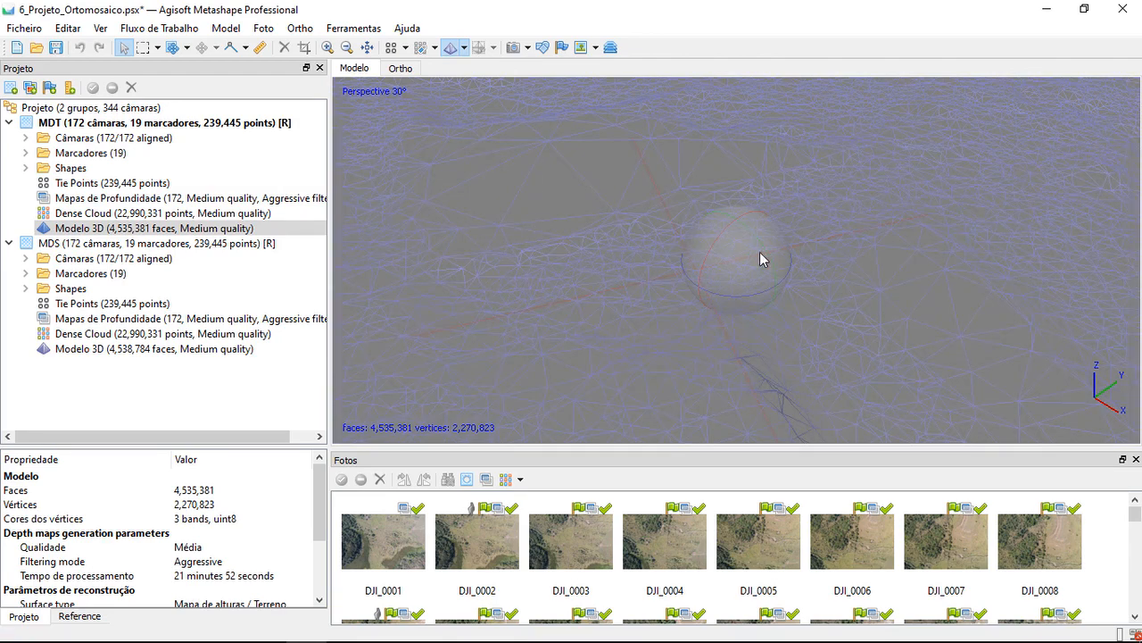
pyautogui.moveTo(760, 259); pyautogui.dragTo(829, 268)
pyautogui.scroll(-3, 828, 263)
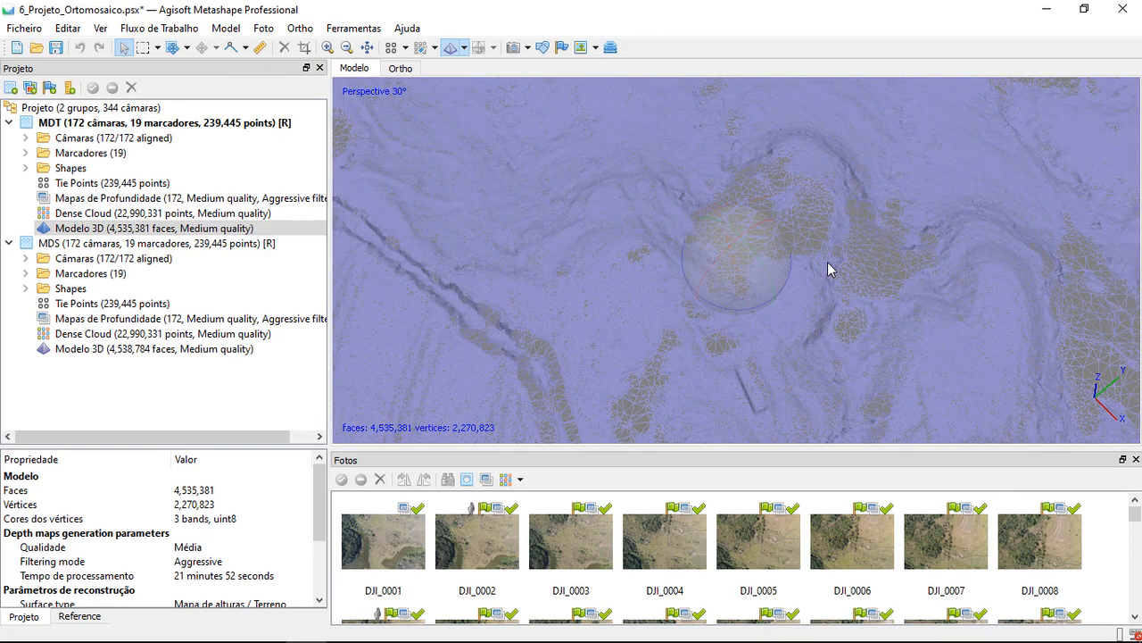
pyautogui.moveTo(829, 262); pyautogui.dragTo(855, 251)
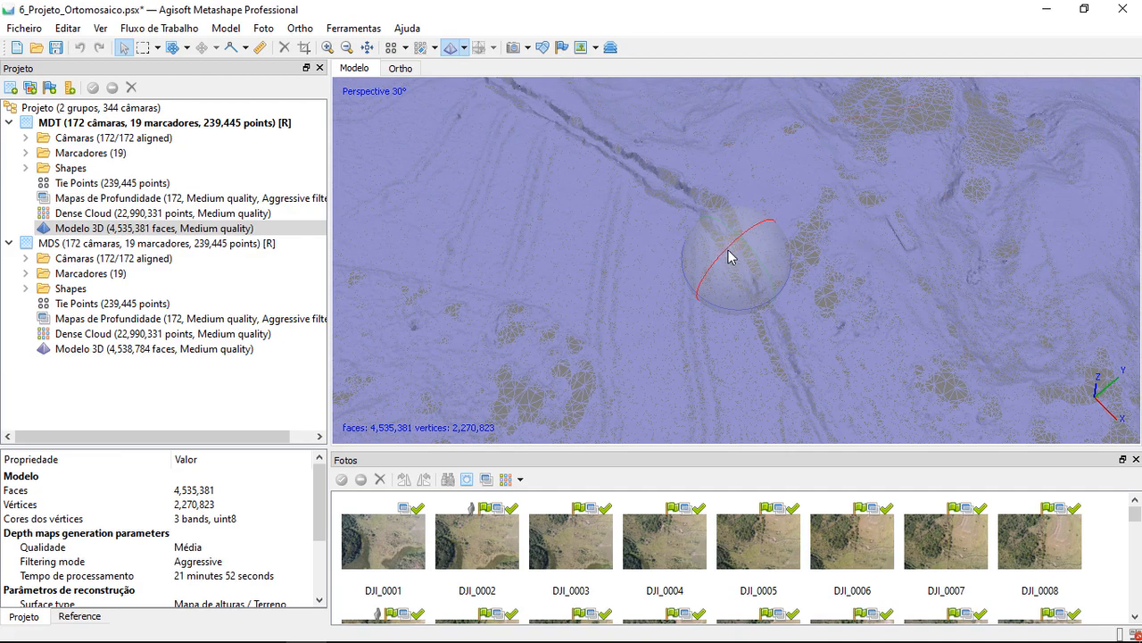
pyautogui.moveTo(732, 249); pyautogui.dragTo(722, 258)
pyautogui.moveTo(603, 210); pyautogui.dragTo(628, 186)
pyautogui.moveTo(672, 230); pyautogui.dragTo(655, 329)
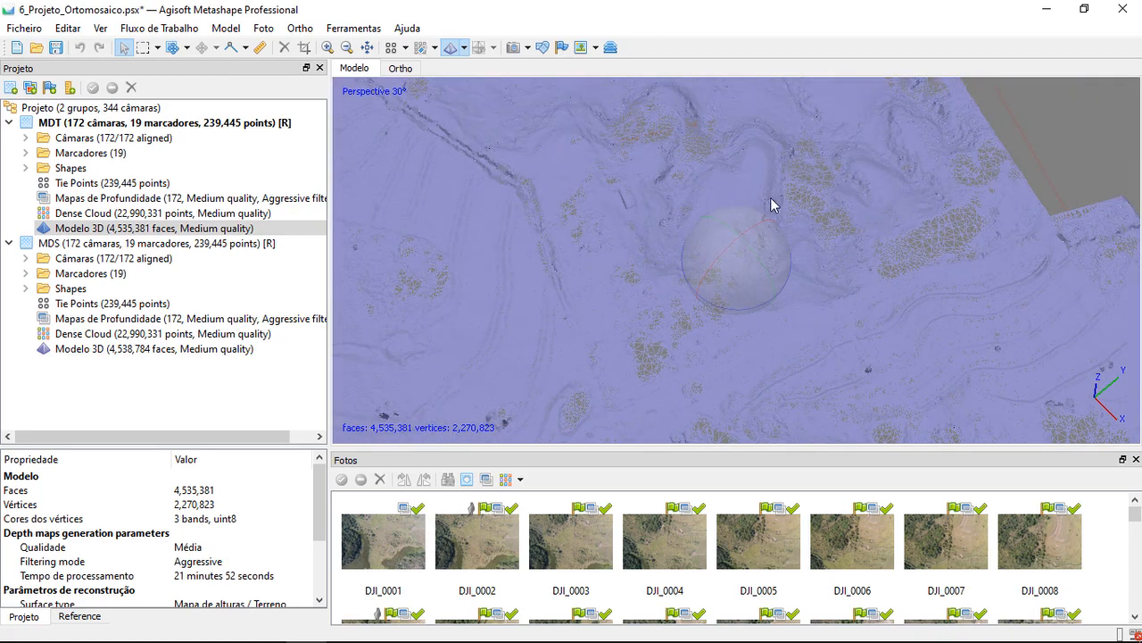
pyautogui.scroll(-3, 671, 232)
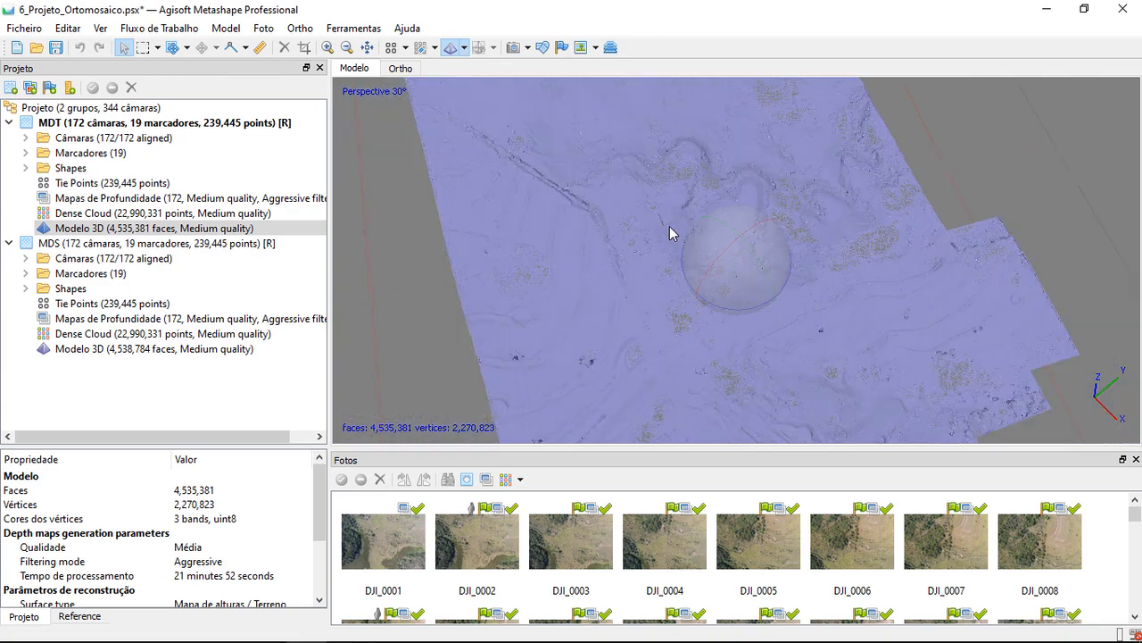
pyautogui.moveTo(683, 280); pyautogui.dragTo(526, 304)
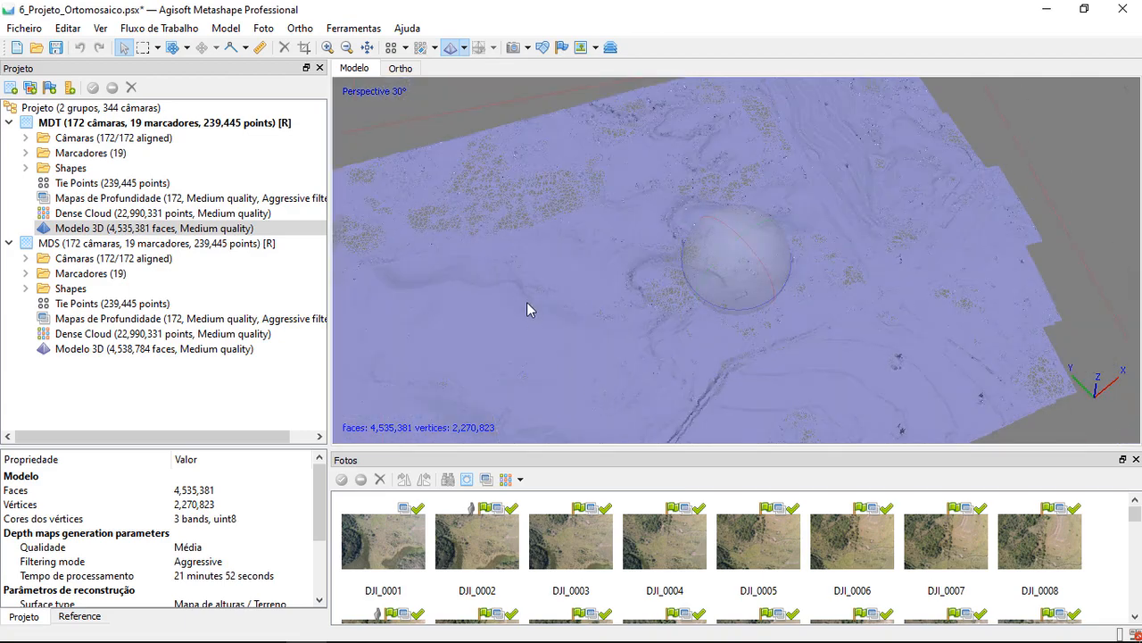
pyautogui.moveTo(672, 315); pyautogui.dragTo(657, 350)
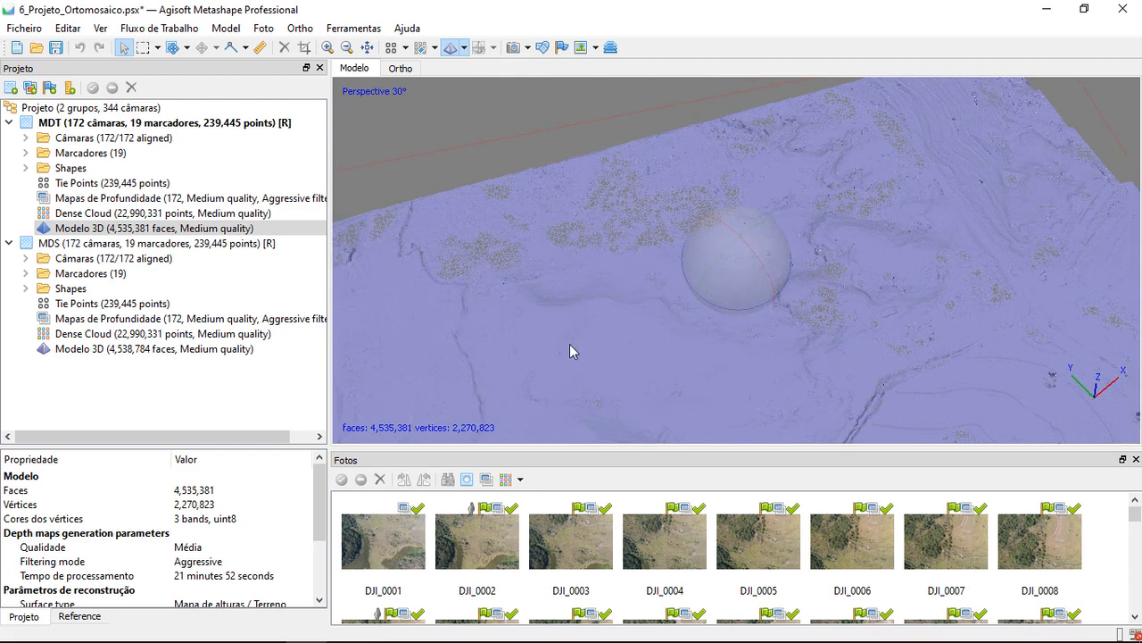
# Display the MDT chunk's dense cloud and show its points in their natural colors instead of by class
pyautogui.doubleClick(122, 216)
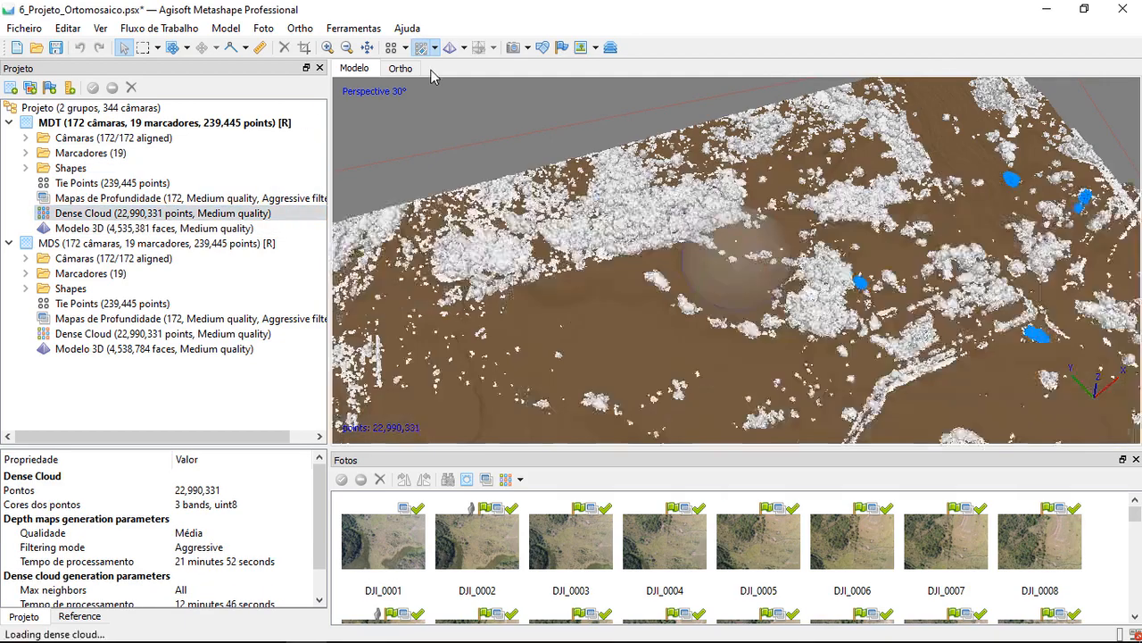
pyautogui.click(435, 48)
pyautogui.click(455, 70)
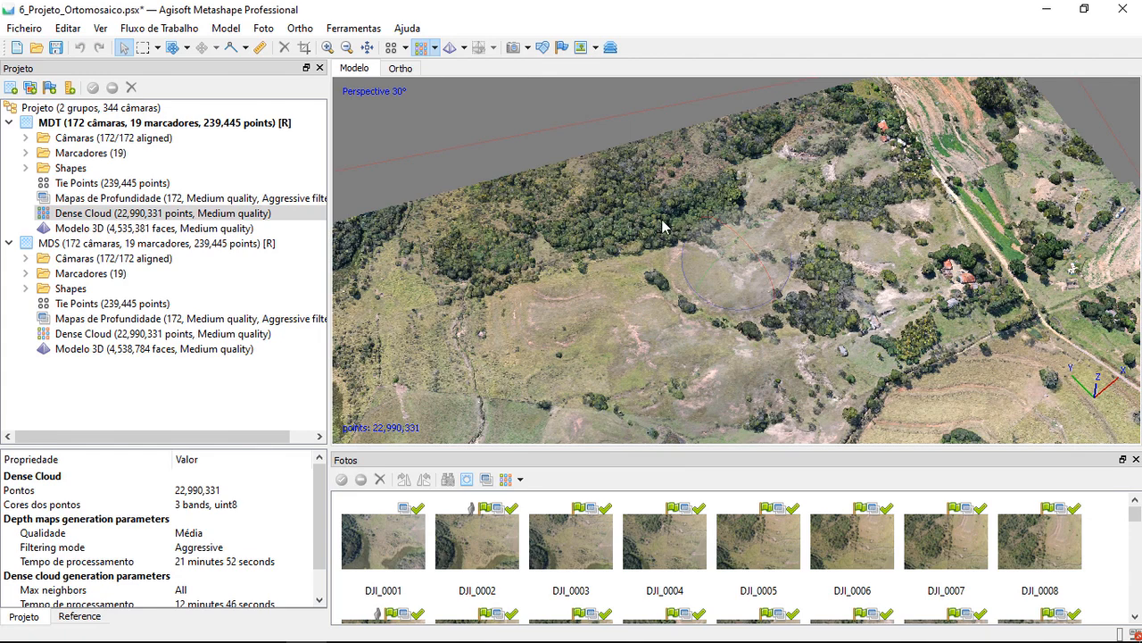
# Return to the MDT chunk's wireframe model and examine the coarse triangles where vegetation was excluded near the terrain's edge
pyautogui.click(94, 231)
pyautogui.doubleClick(95, 230)
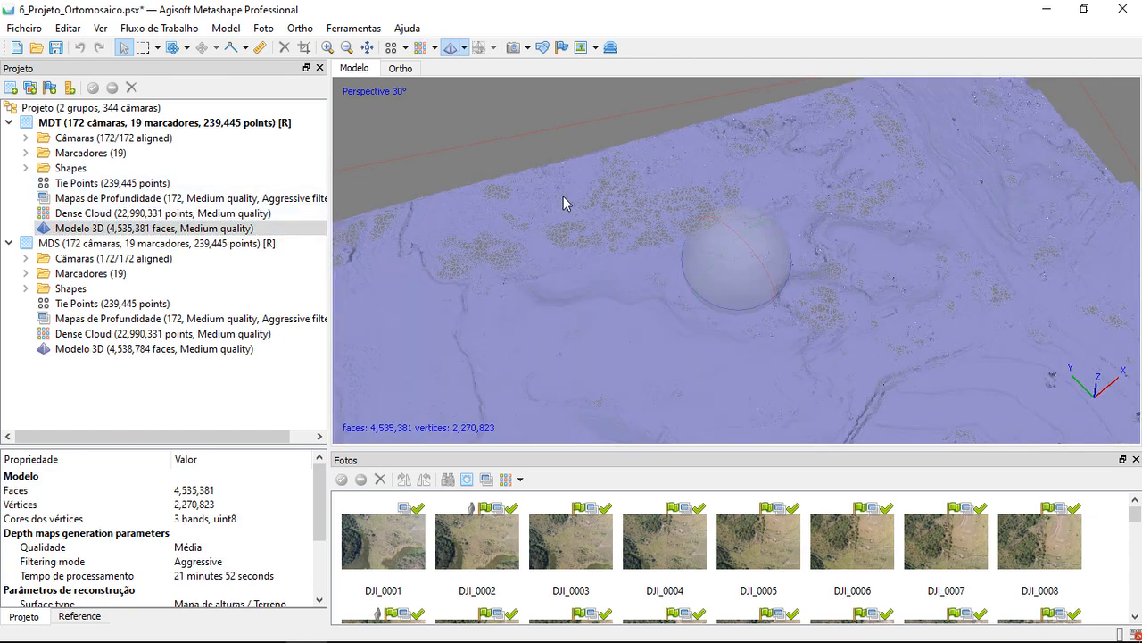
pyautogui.scroll(4, 562, 203)
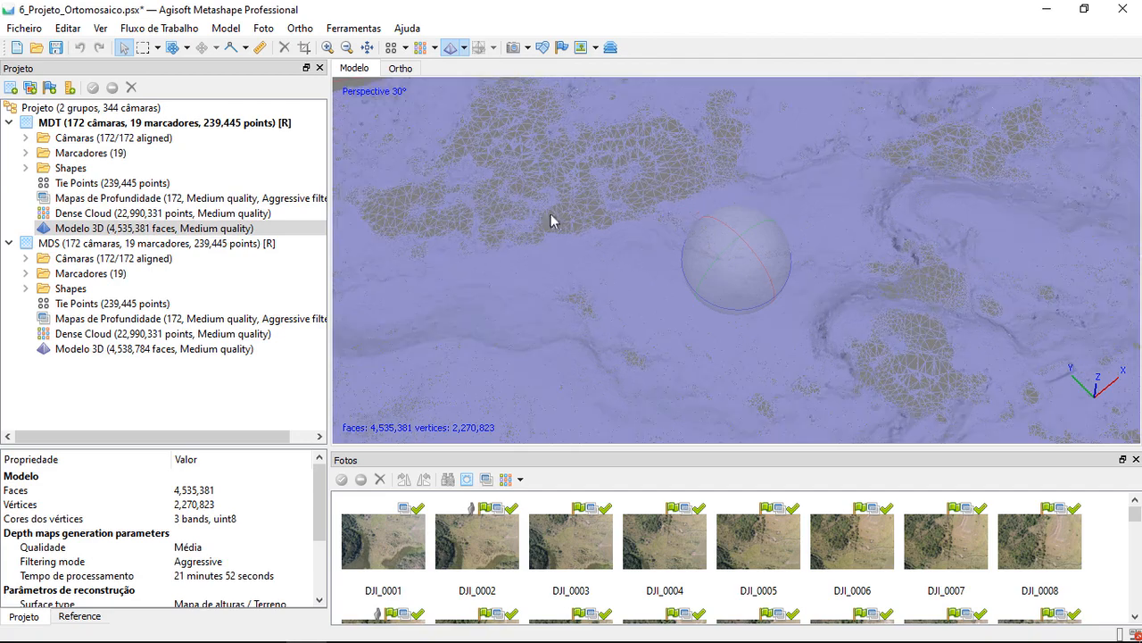
pyautogui.moveTo(502, 204); pyautogui.dragTo(601, 244, button='middle')
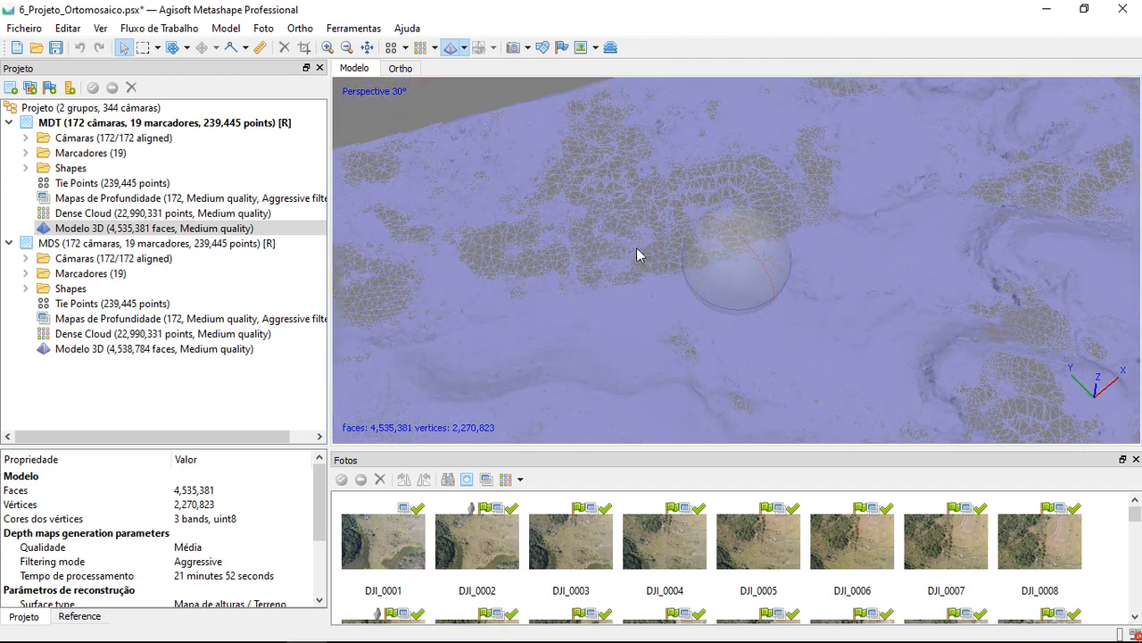
pyautogui.moveTo(589, 273); pyautogui.dragTo(511, 346)
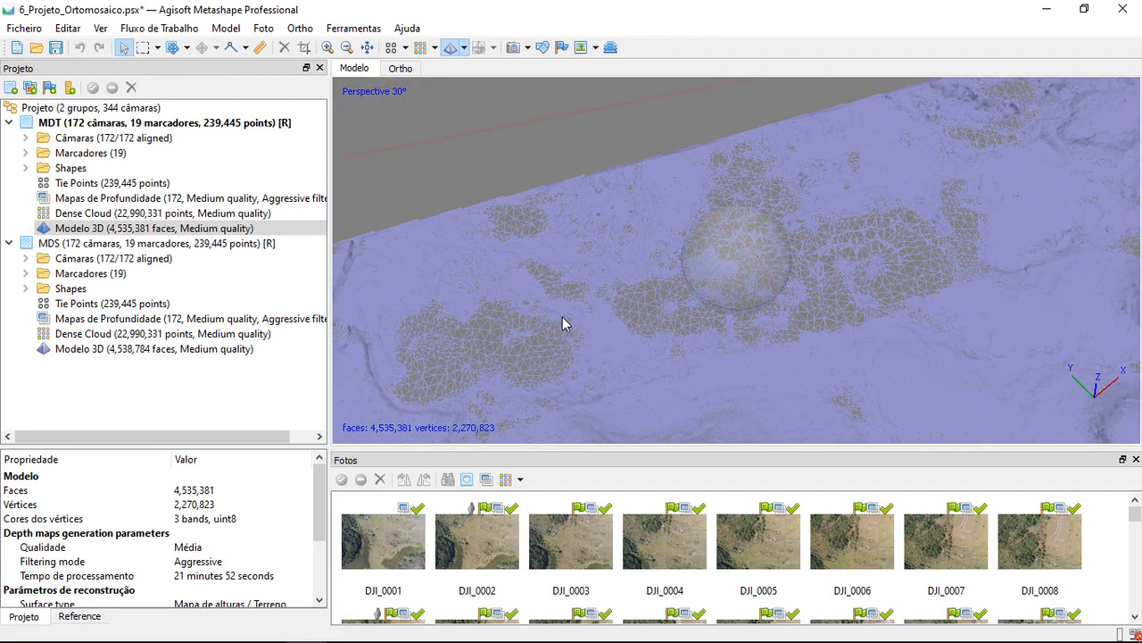
pyautogui.moveTo(564, 318); pyautogui.dragTo(679, 370)
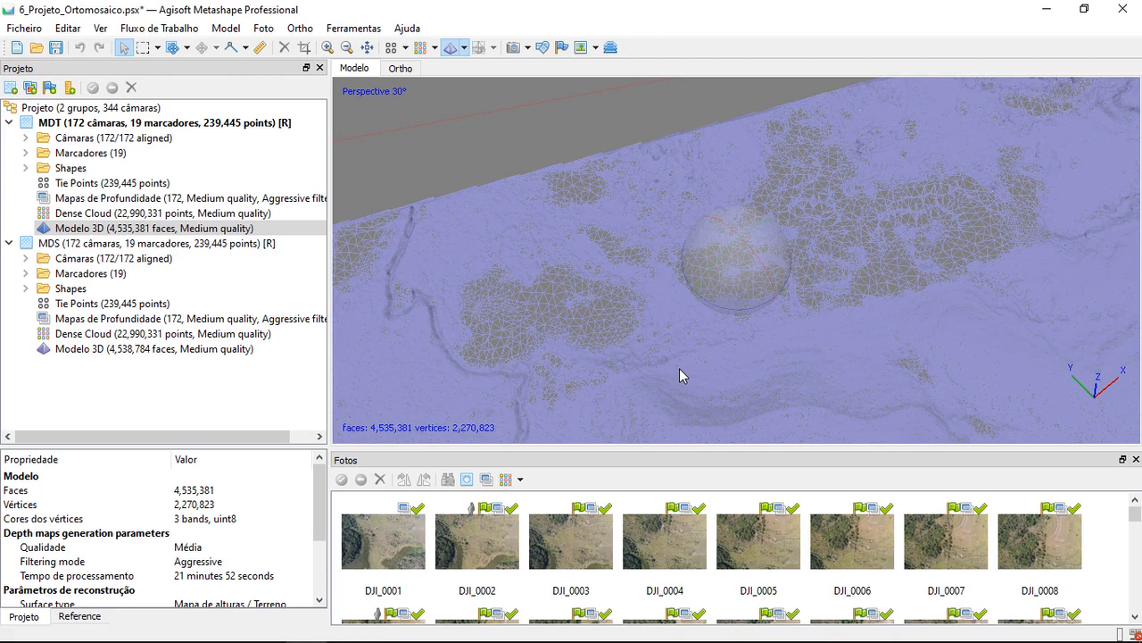
# Compare the forested area between the MDT chunk's dense cloud and wireframe model, ending on the dense cloud
pyautogui.doubleClick(183, 213)
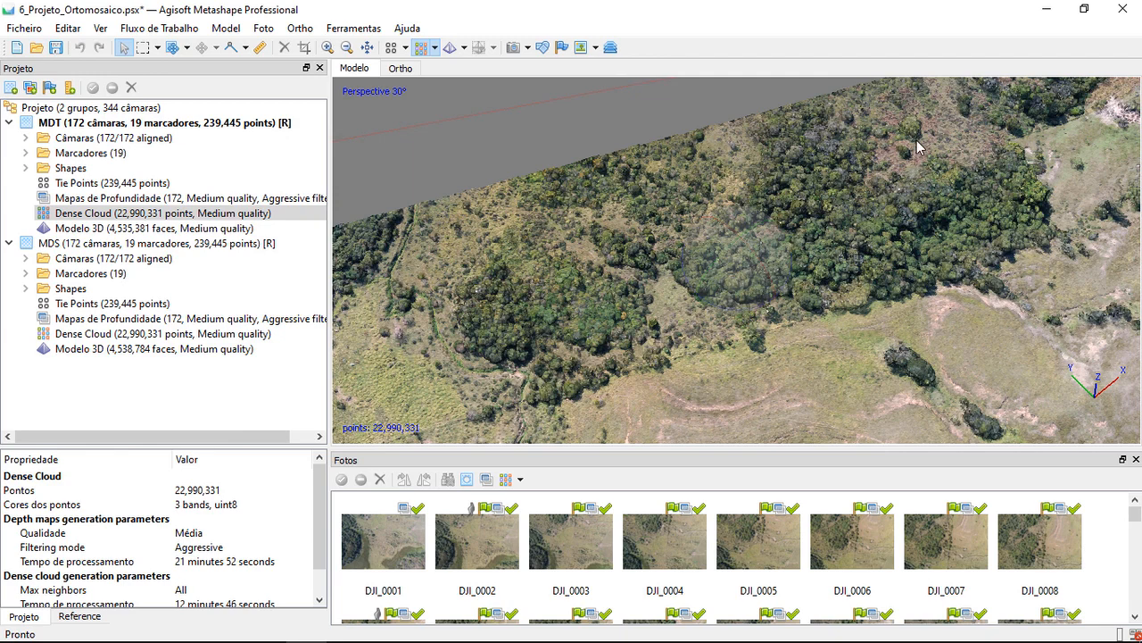
pyautogui.click(243, 232)
pyautogui.doubleClick(242, 232)
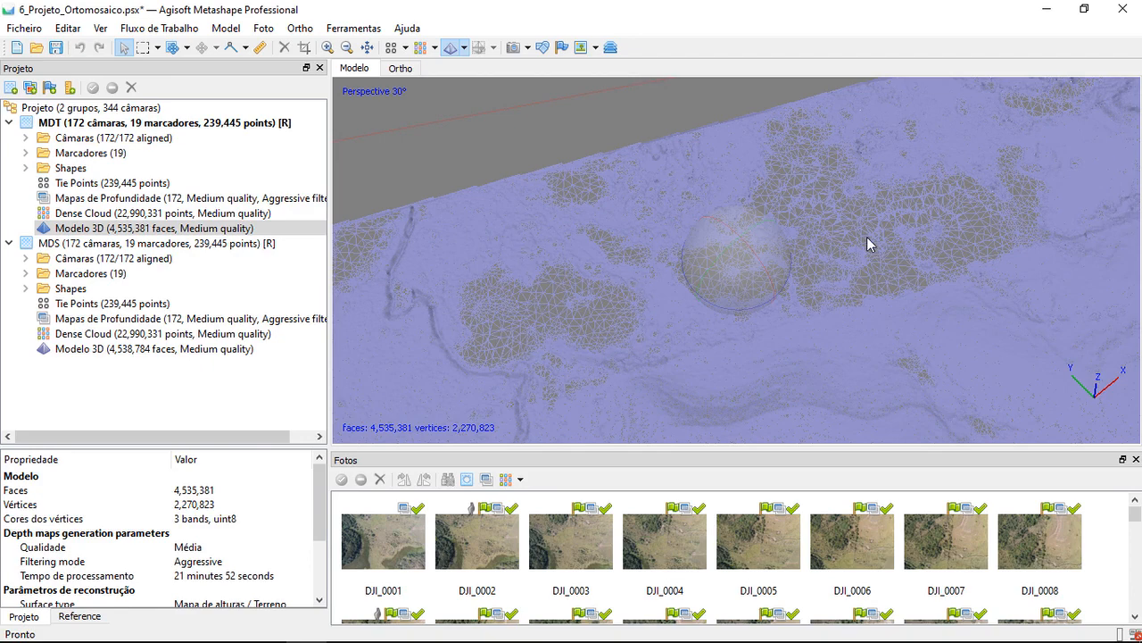
pyautogui.click(182, 217)
pyautogui.doubleClick(182, 221)
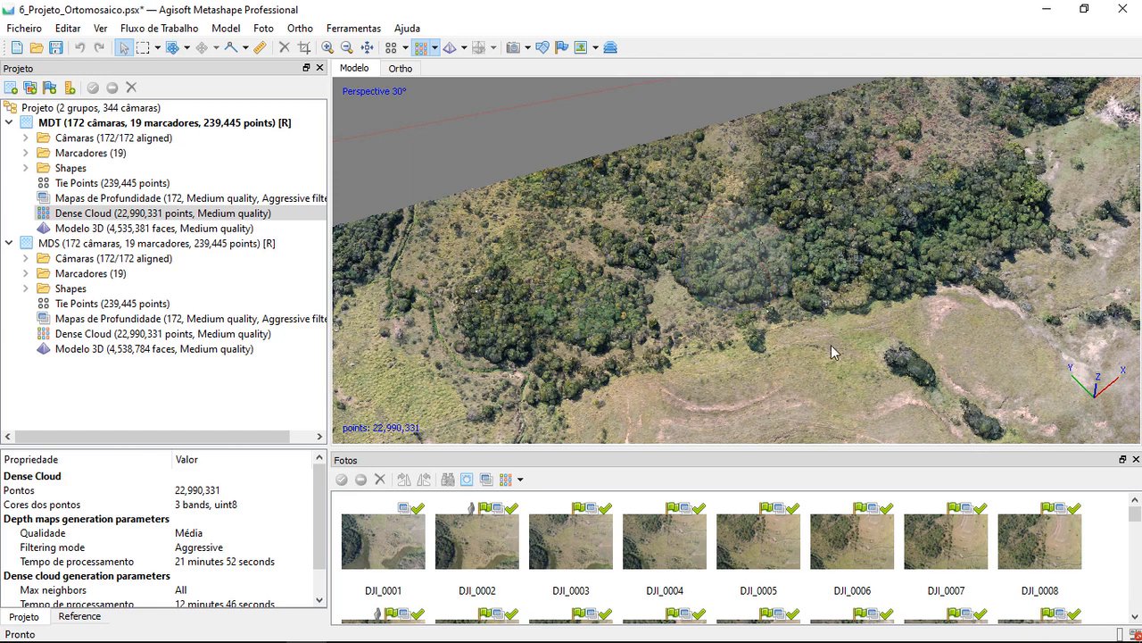
# Examine the MDT dense cloud across the whole surveyed area and over the open pasture beside the wooded edge
pyautogui.scroll(-4, 566, 290)
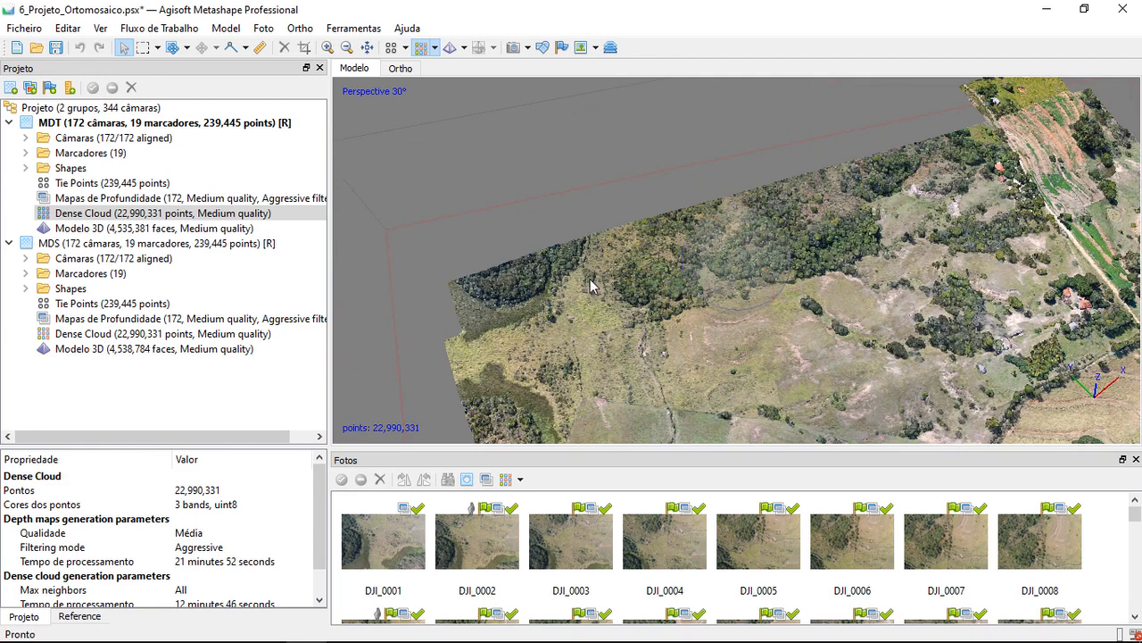
pyautogui.scroll(-3, 714, 297)
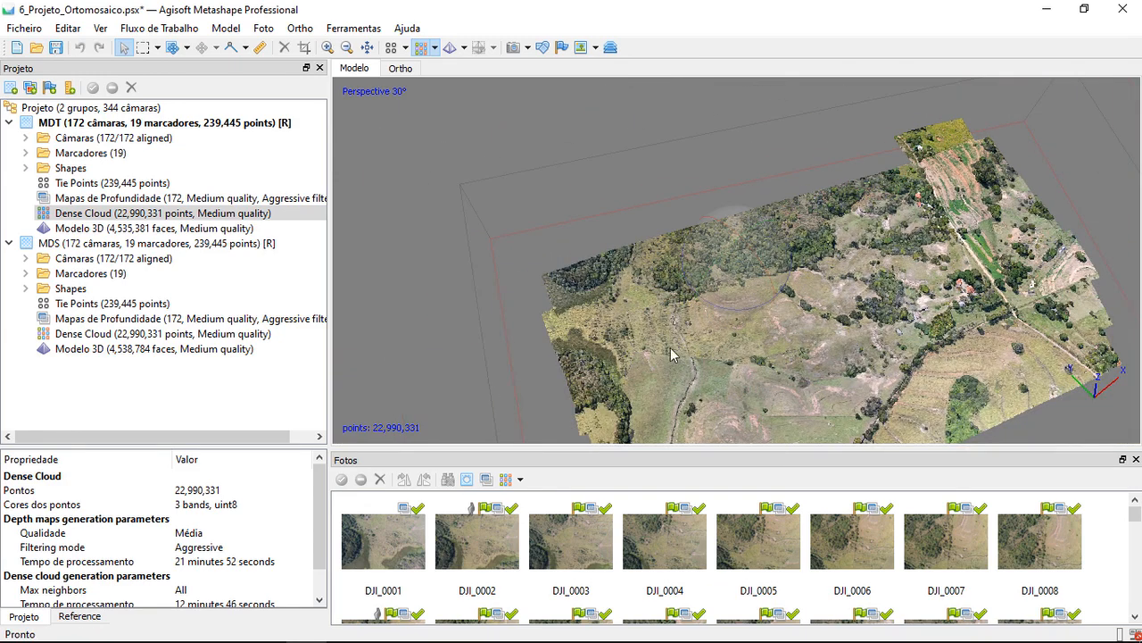
pyautogui.moveTo(909, 401); pyautogui.dragTo(806, 355)
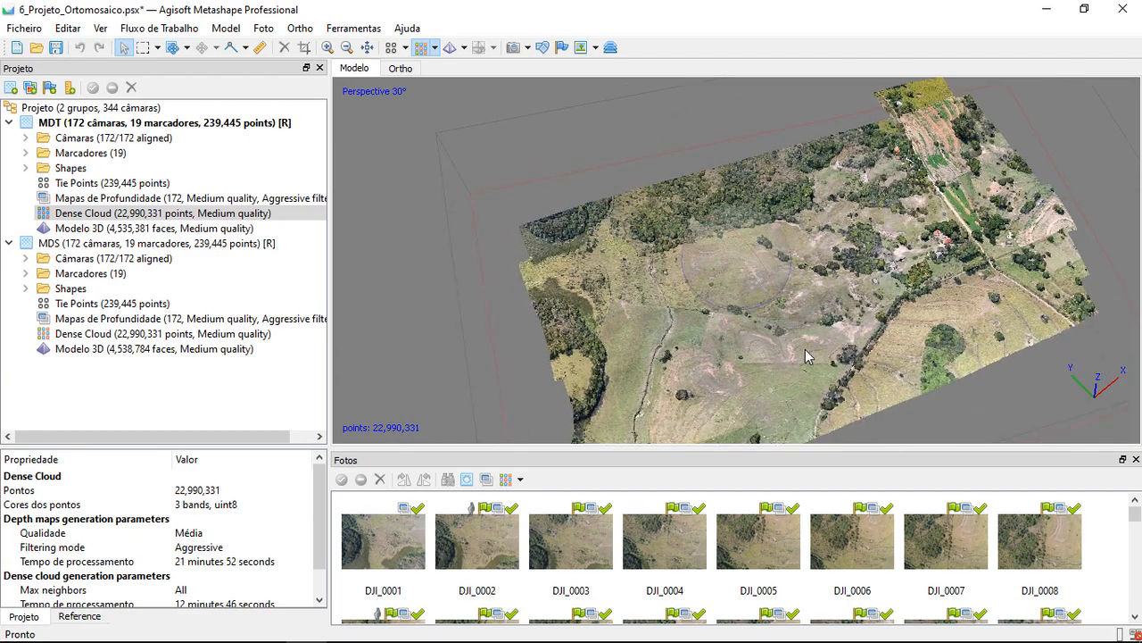
pyautogui.scroll(3, 805, 350)
pyautogui.moveTo(618, 352); pyautogui.dragTo(671, 244, button='middle')
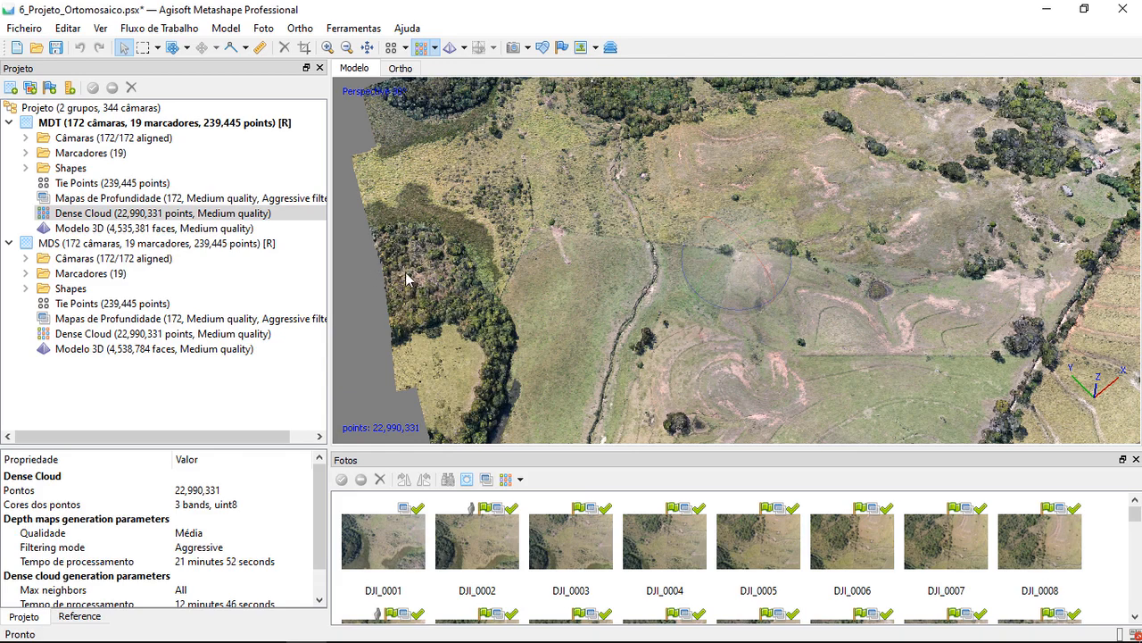
# Display the MDT chunk's 3D model in place of the dense cloud and inspect its wireframe over the vegetated areas
pyautogui.click(202, 229)
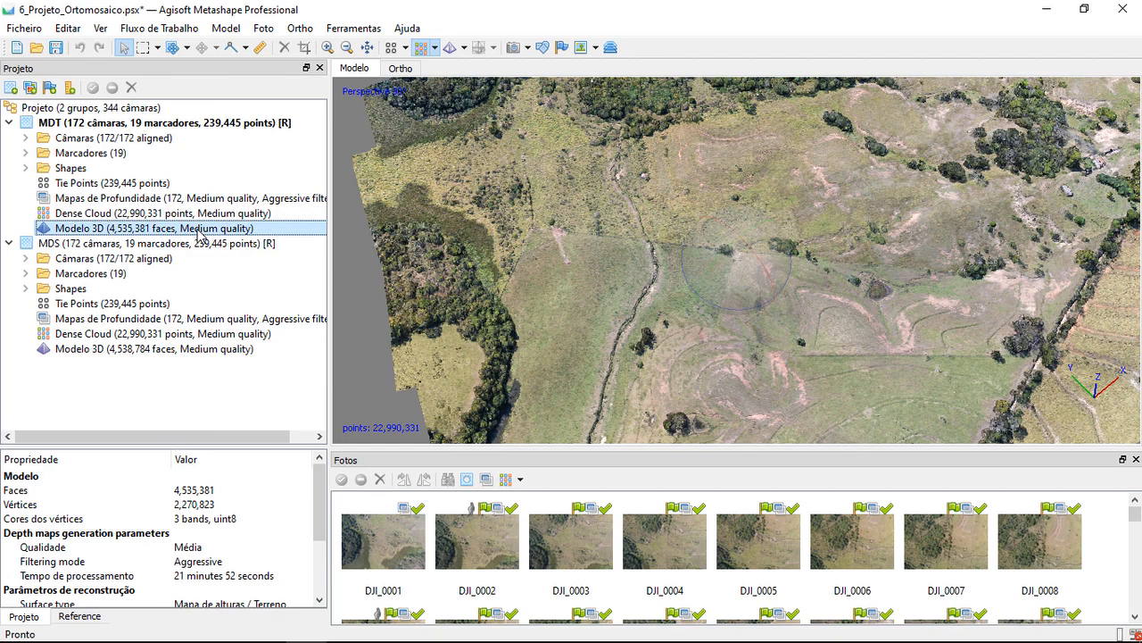
pyautogui.doubleClick(201, 230)
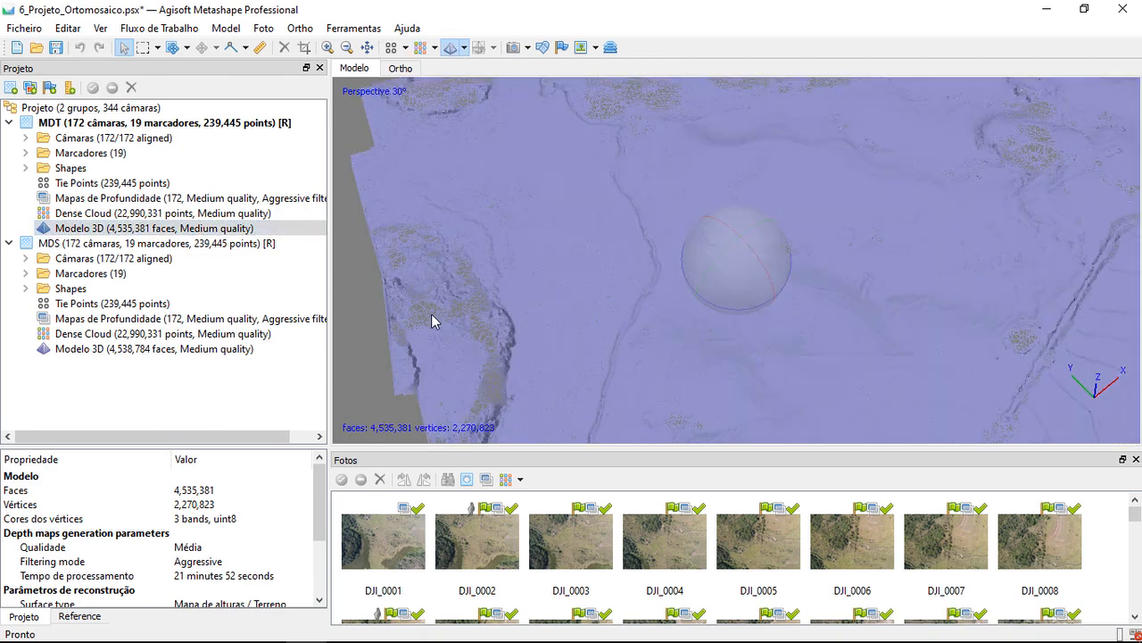
pyautogui.moveTo(611, 236); pyautogui.dragTo(770, 166)
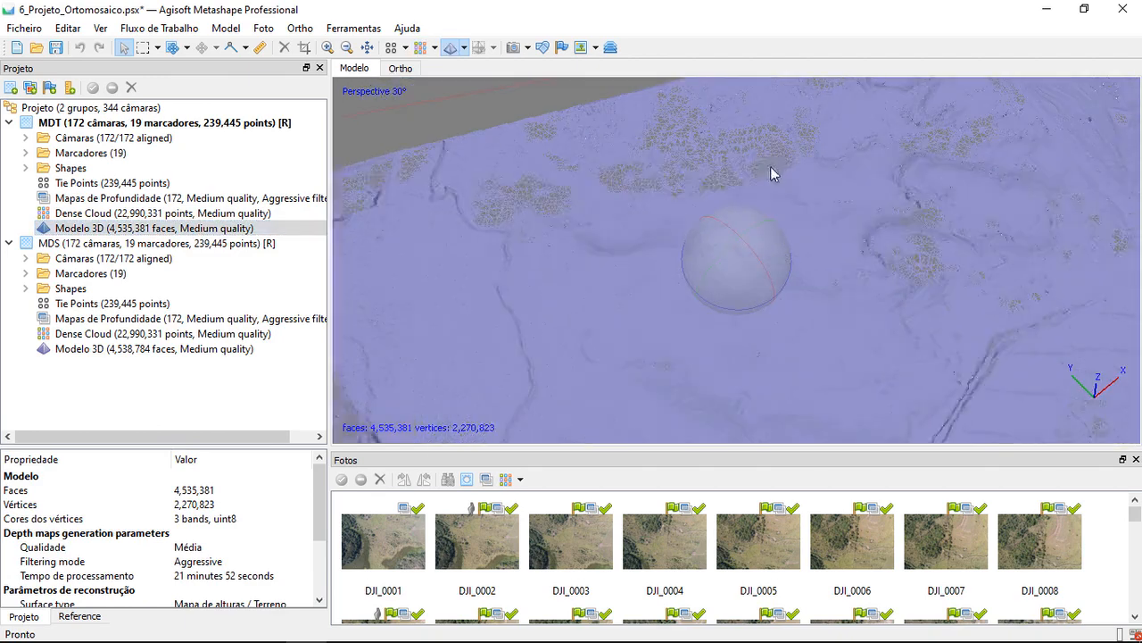
pyautogui.moveTo(705, 199); pyautogui.dragTo(681, 331)
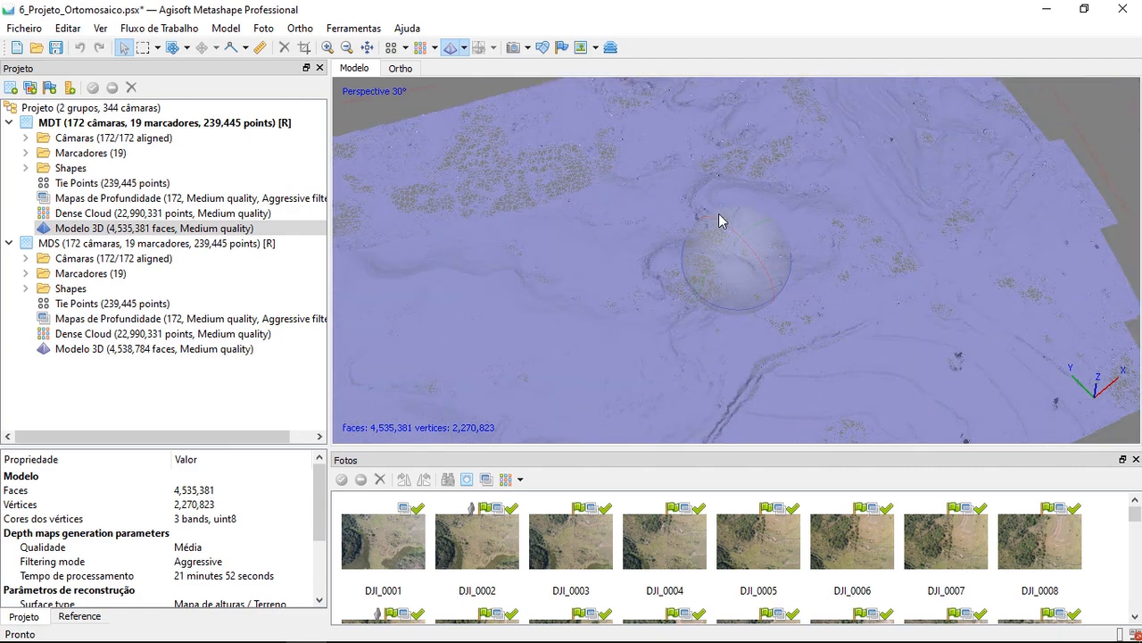
# Switch the MDT model to Model Solid mode and inspect the relief of its surface up close
pyautogui.click(465, 48)
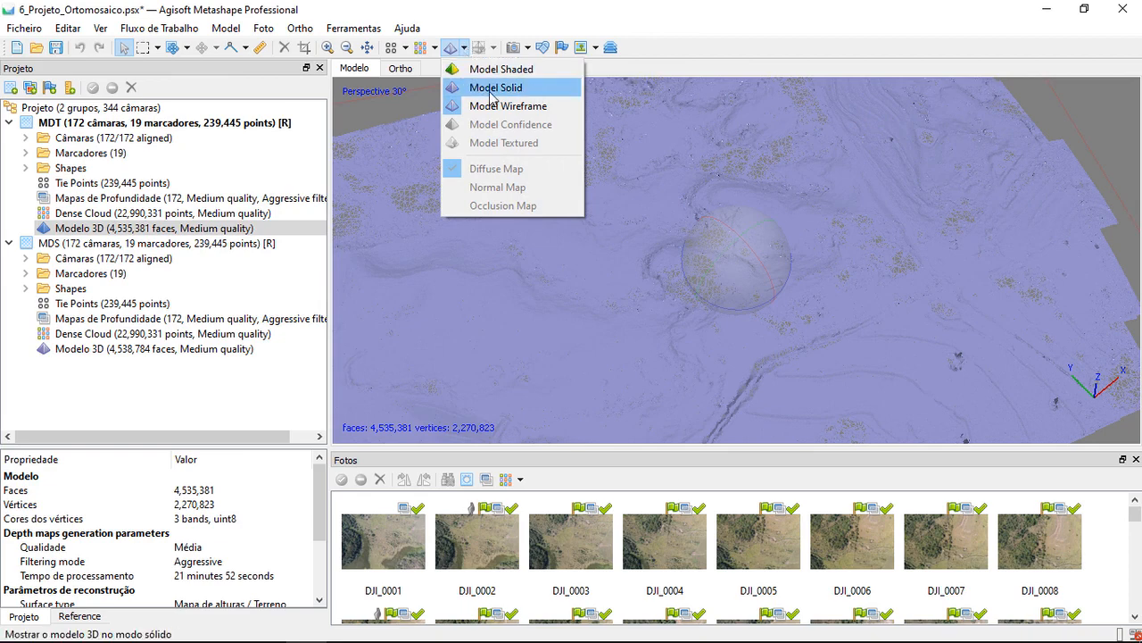
pyautogui.click(526, 96)
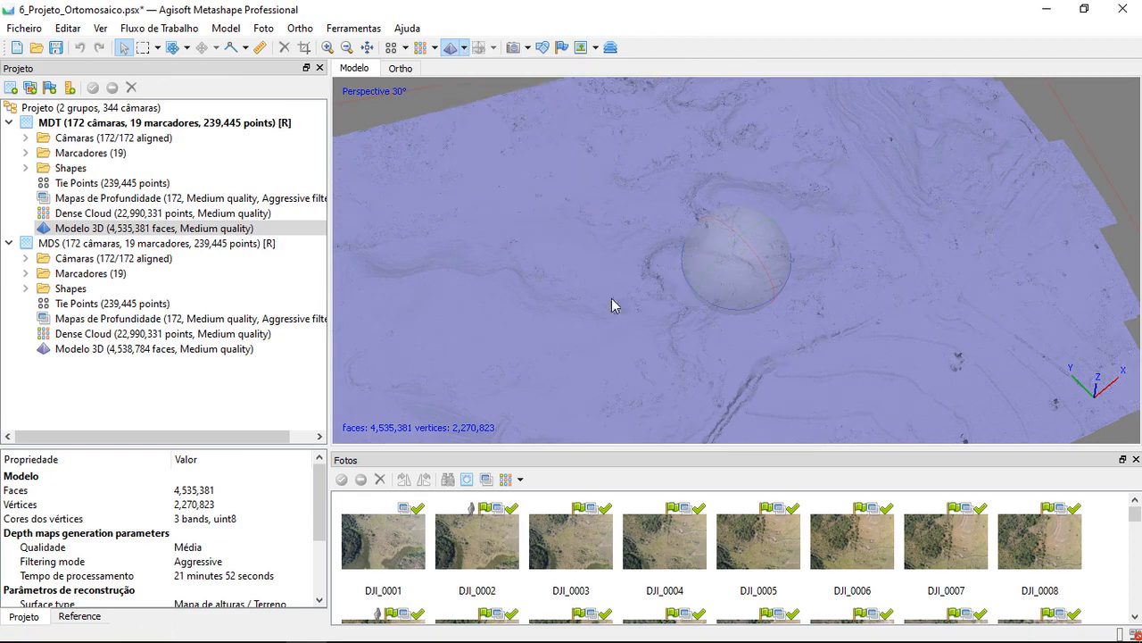
pyautogui.moveTo(681, 241); pyautogui.dragTo(728, 192, button='middle')
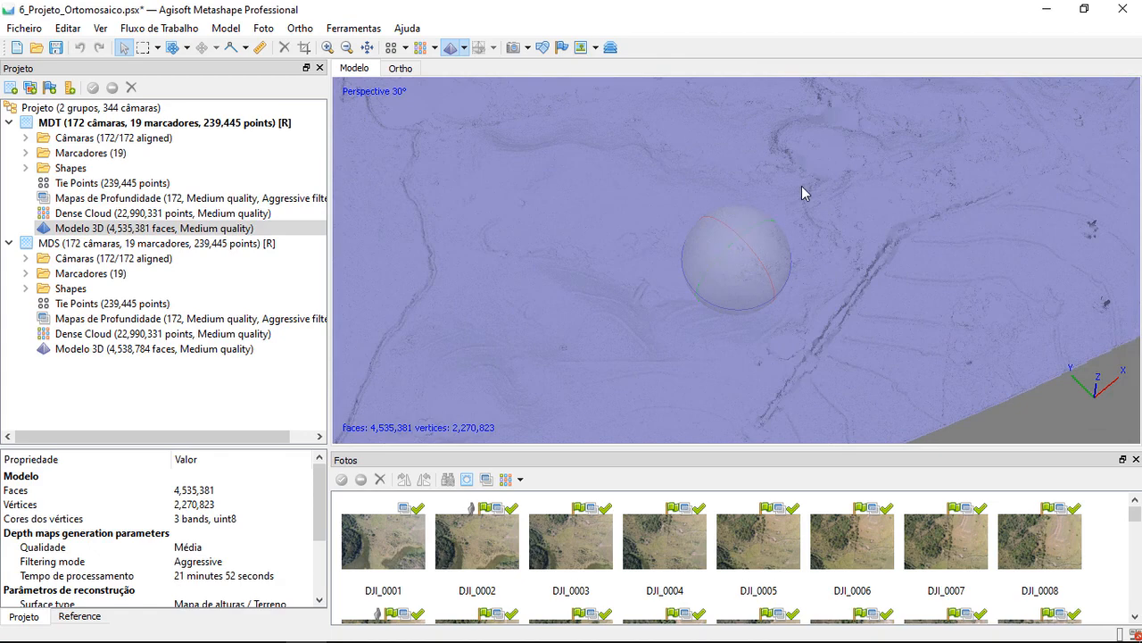
pyautogui.scroll(5, 805, 182)
pyautogui.moveTo(779, 201); pyautogui.dragTo(833, 183, button='right')
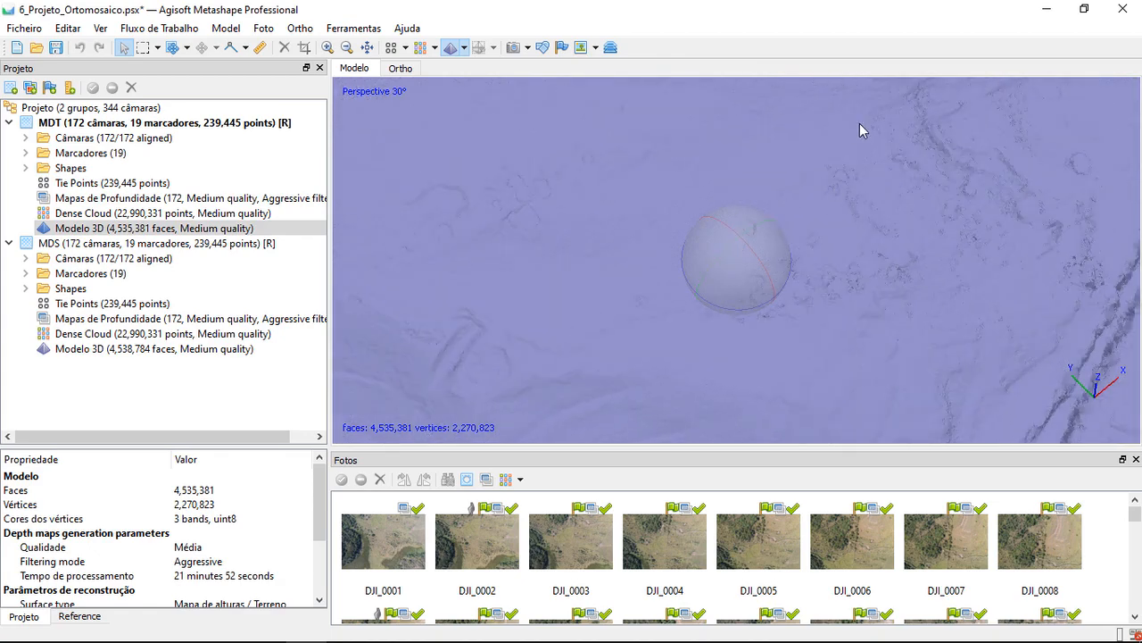
pyautogui.moveTo(896, 379); pyautogui.dragTo(778, 182, button='middle')
pyautogui.moveTo(748, 116); pyautogui.dragTo(756, 187, button='middle')
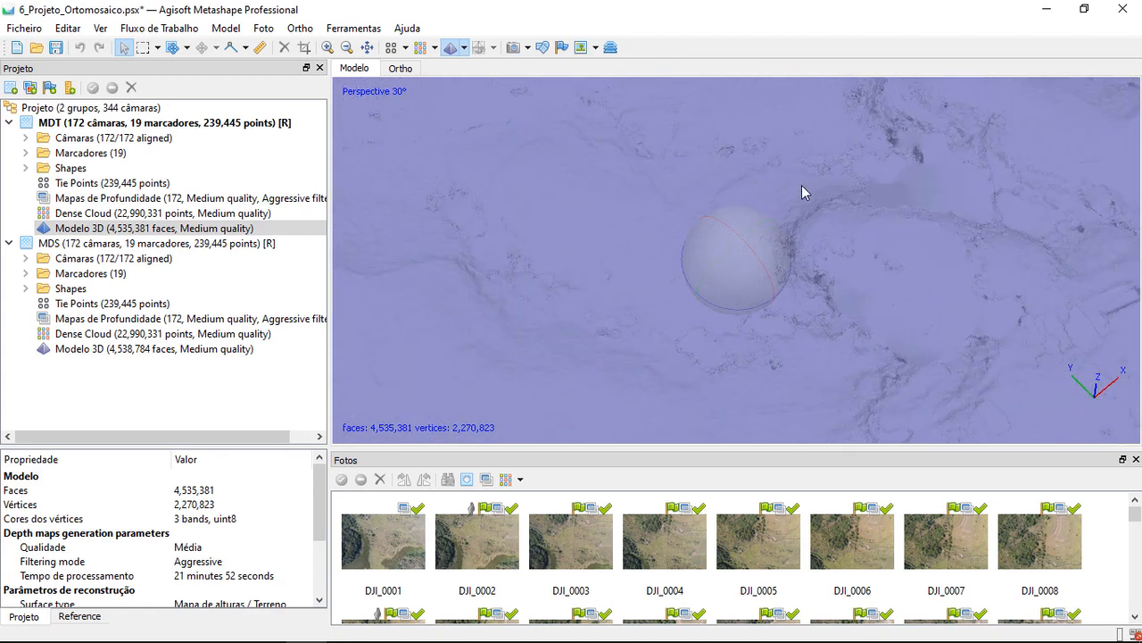
pyautogui.scroll(2, 802, 185)
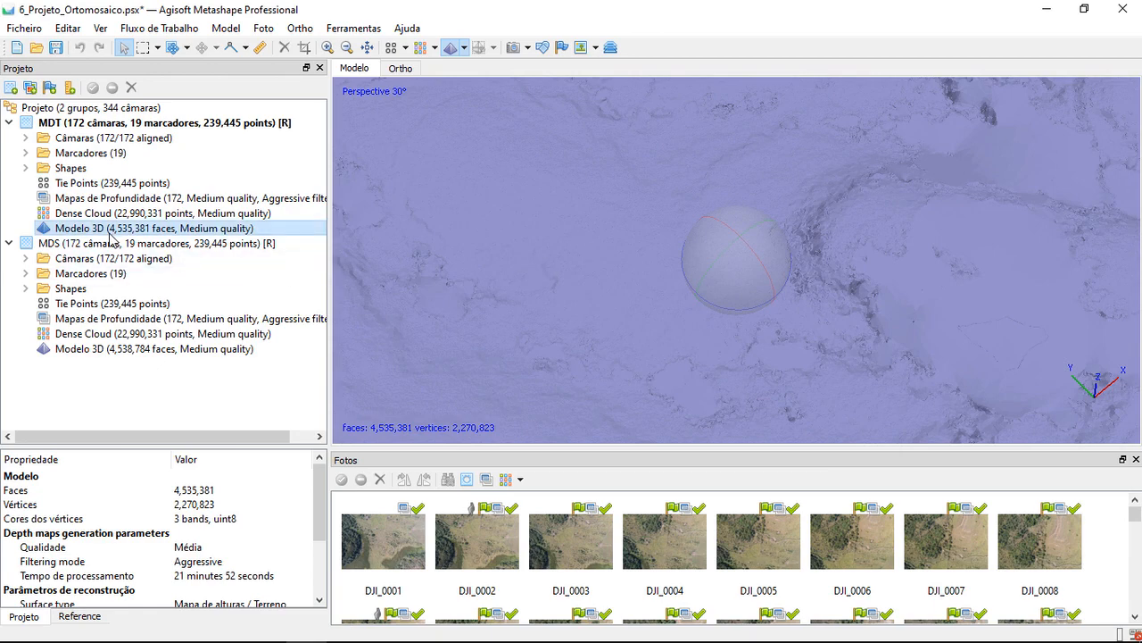
# Examine the roughness and irregularities of the solid MDT surface along the gullies, drainage lines and former vegetation areas
pyautogui.scroll(-5, 878, 258)
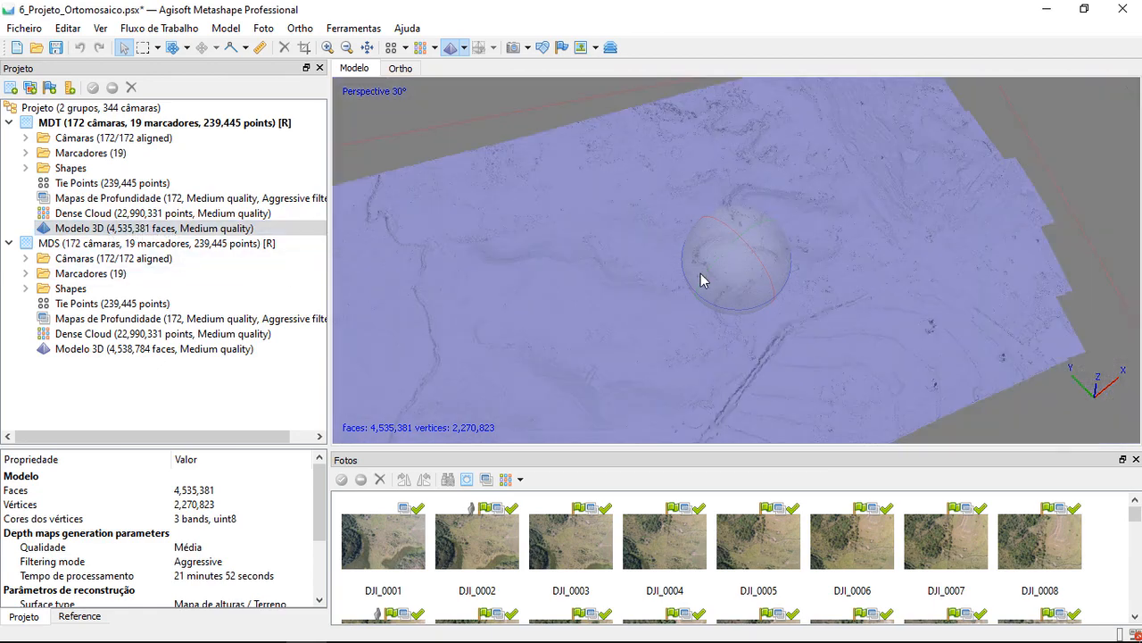
pyautogui.scroll(3, 700, 279)
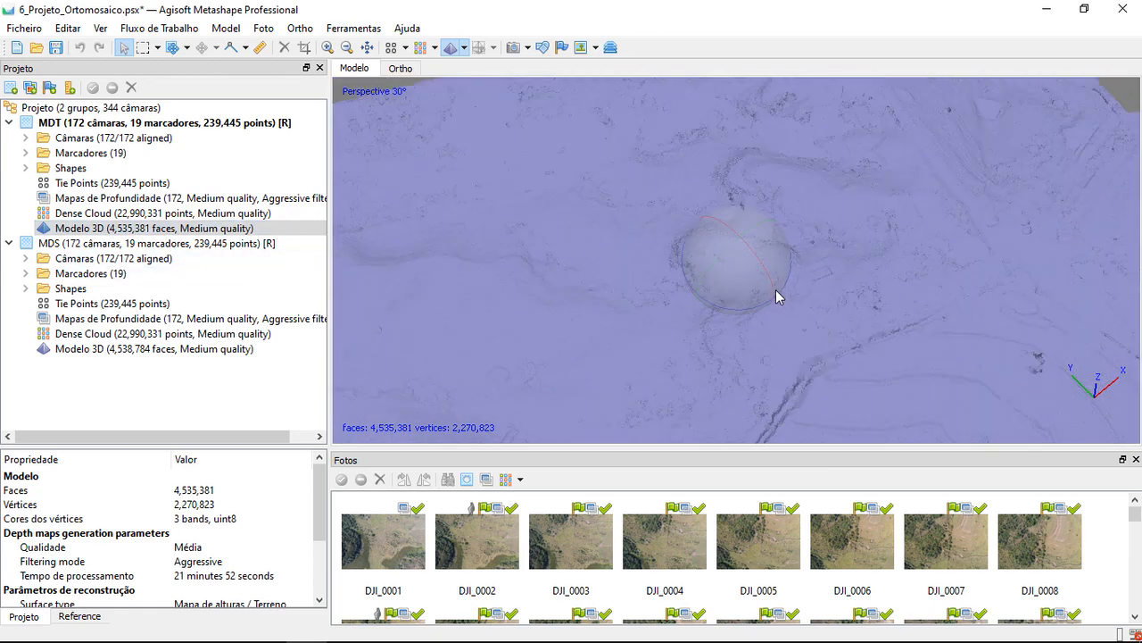
pyautogui.moveTo(771, 298); pyautogui.dragTo(551, 239)
pyautogui.scroll(4, 552, 230)
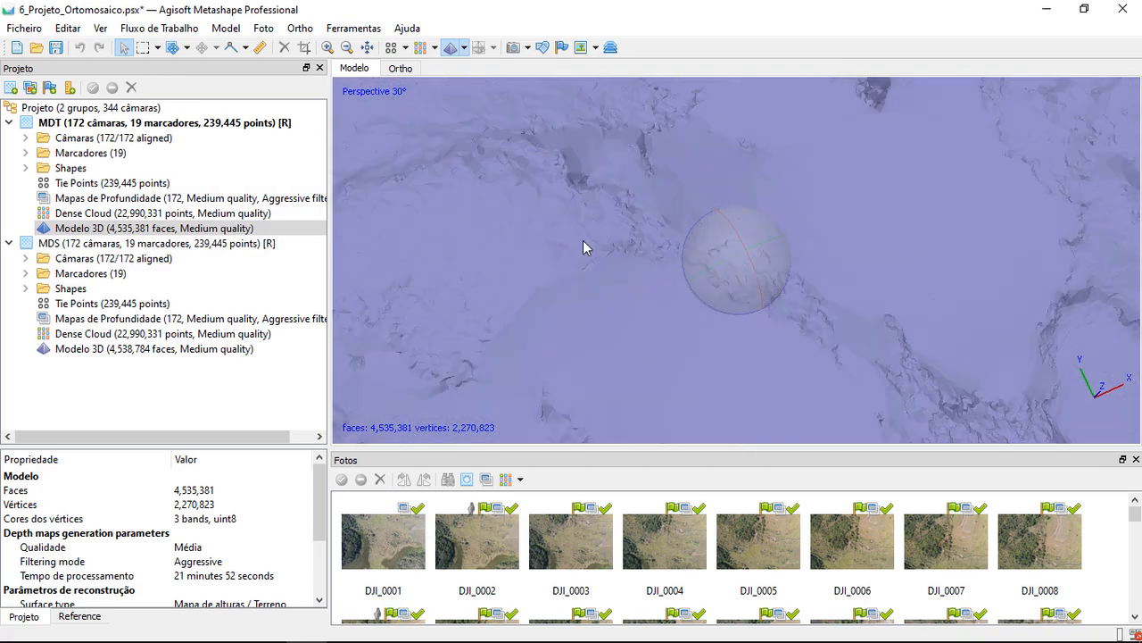
pyautogui.moveTo(557, 219); pyautogui.dragTo(713, 276, button='middle')
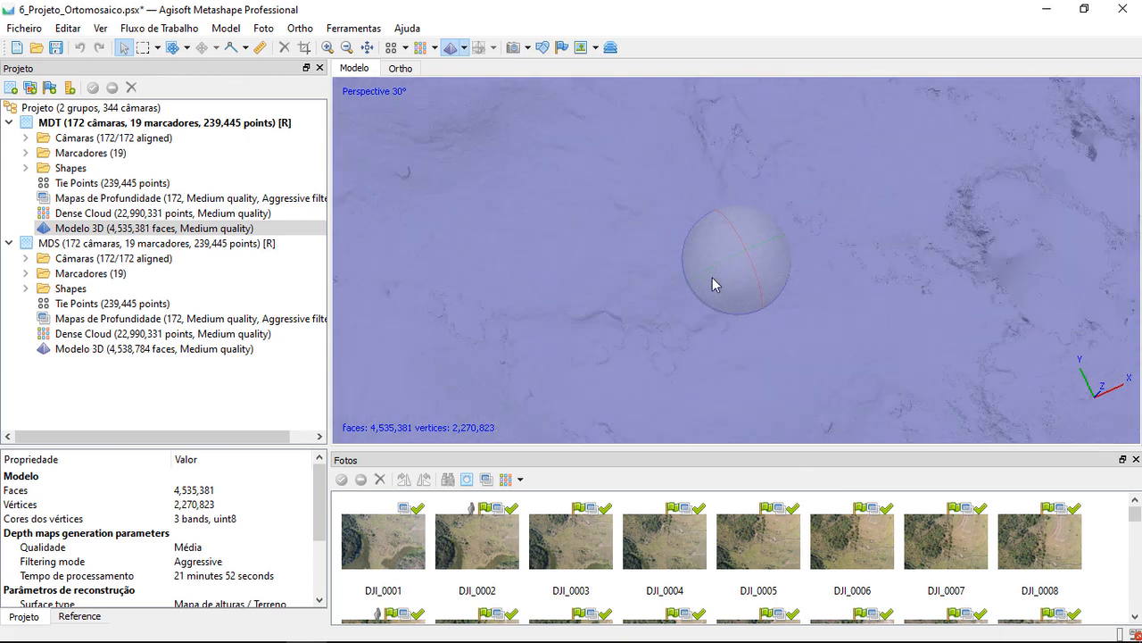
pyautogui.scroll(-2, 714, 278)
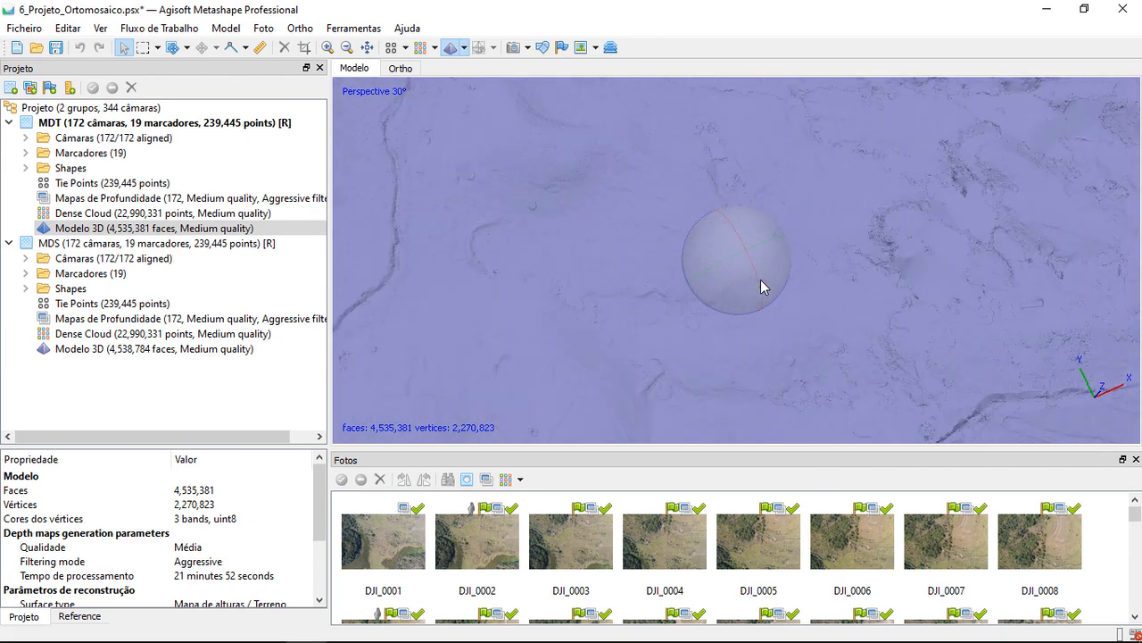
pyautogui.moveTo(757, 284); pyautogui.dragTo(737, 272)
pyautogui.scroll(2, 739, 268)
pyautogui.scroll(-5, 728, 275)
pyautogui.scroll(5, 855, 327)
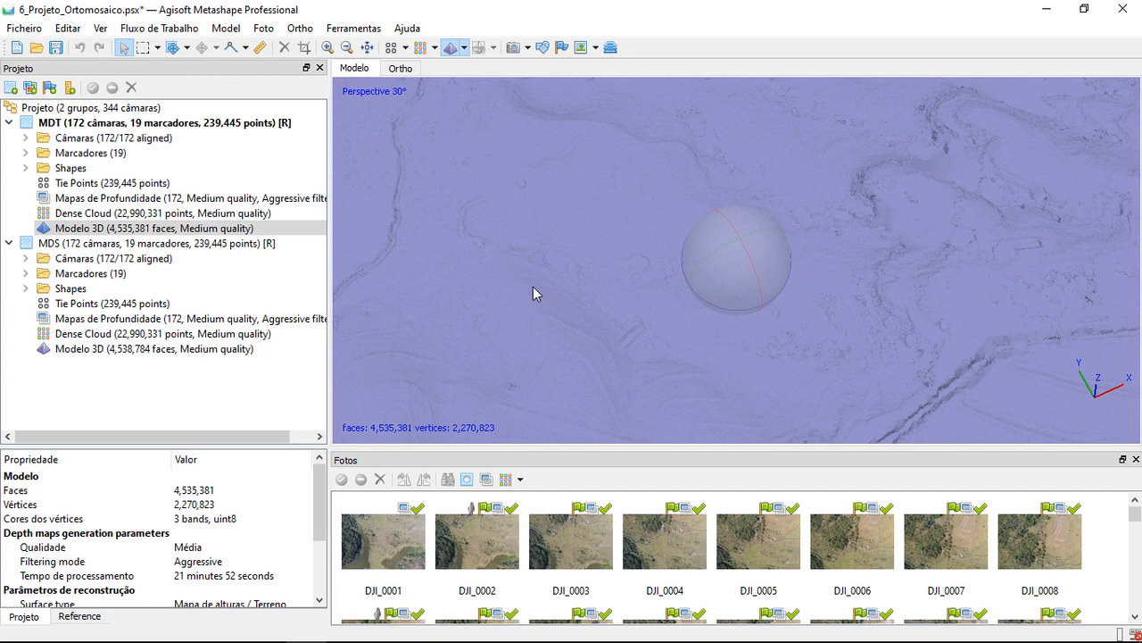
pyautogui.moveTo(533, 286); pyautogui.dragTo(590, 286)
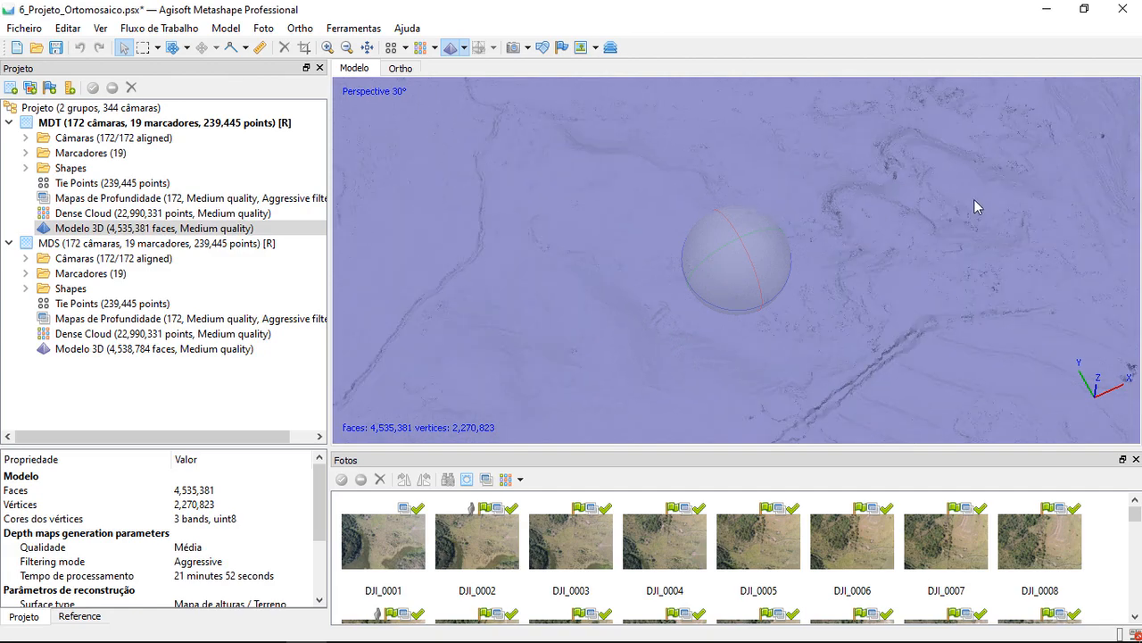
pyautogui.moveTo(865, 234); pyautogui.dragTo(649, 249)
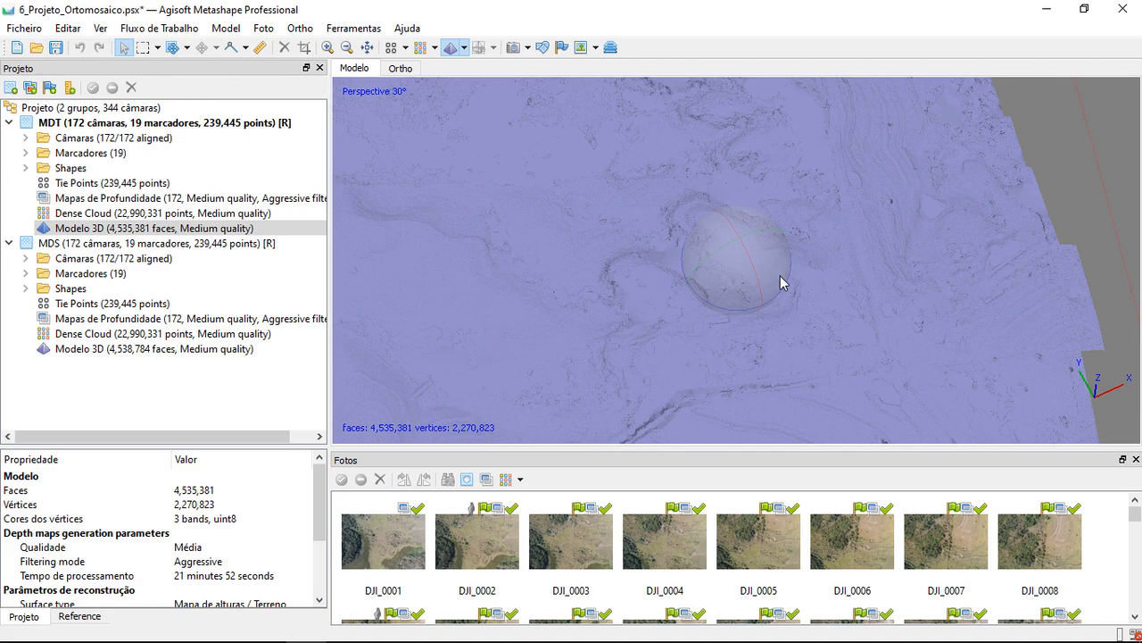
pyautogui.click(338, 30)
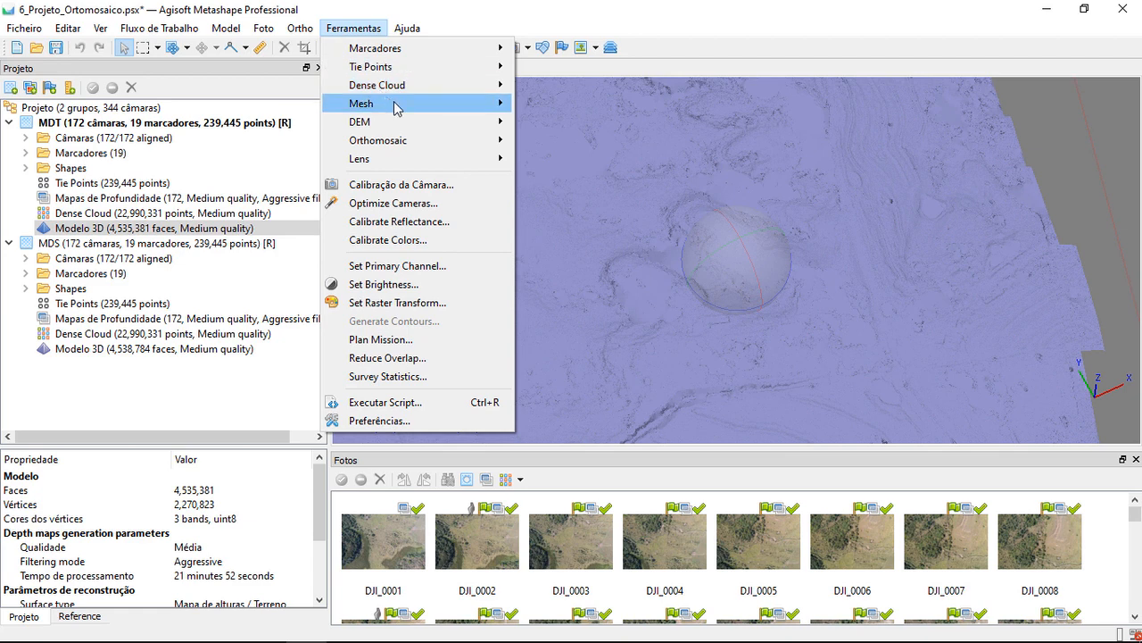
pyautogui.moveTo(407, 105)
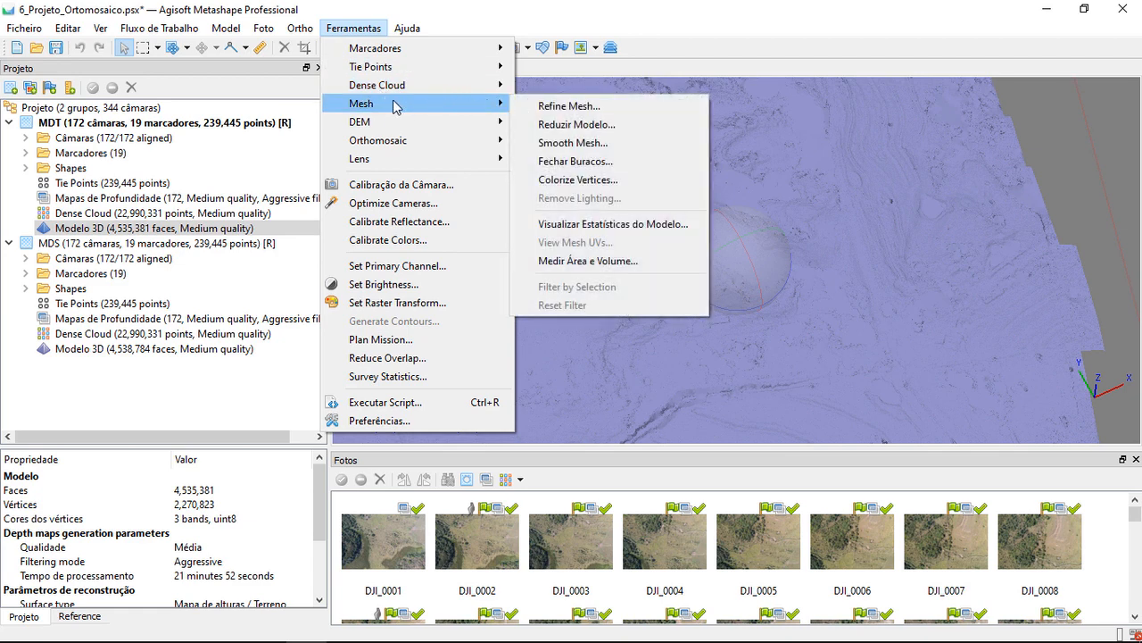
pyautogui.click(584, 145)
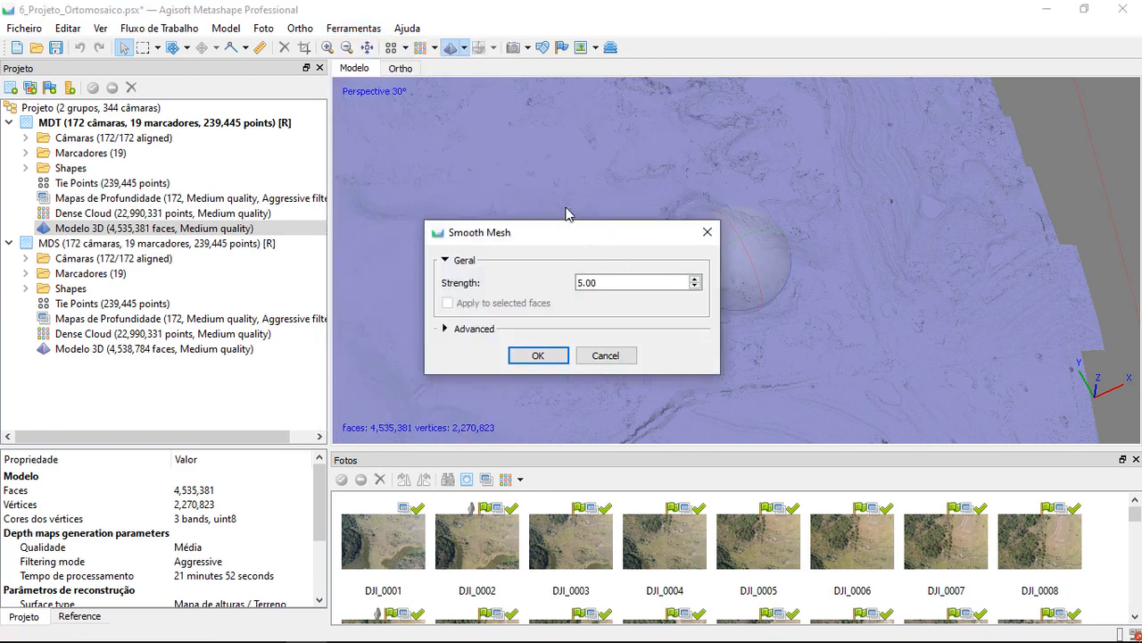
pyautogui.moveTo(586, 234); pyautogui.dragTo(507, 103)
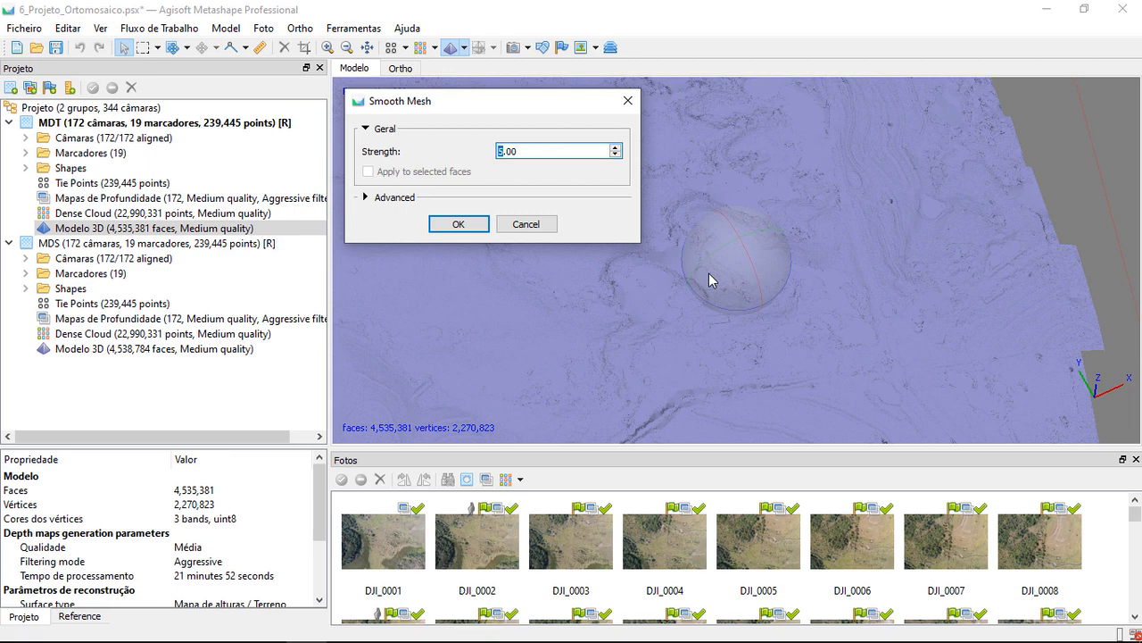
pyautogui.click(504, 150)
pyautogui.click(501, 150)
pyautogui.click(524, 222)
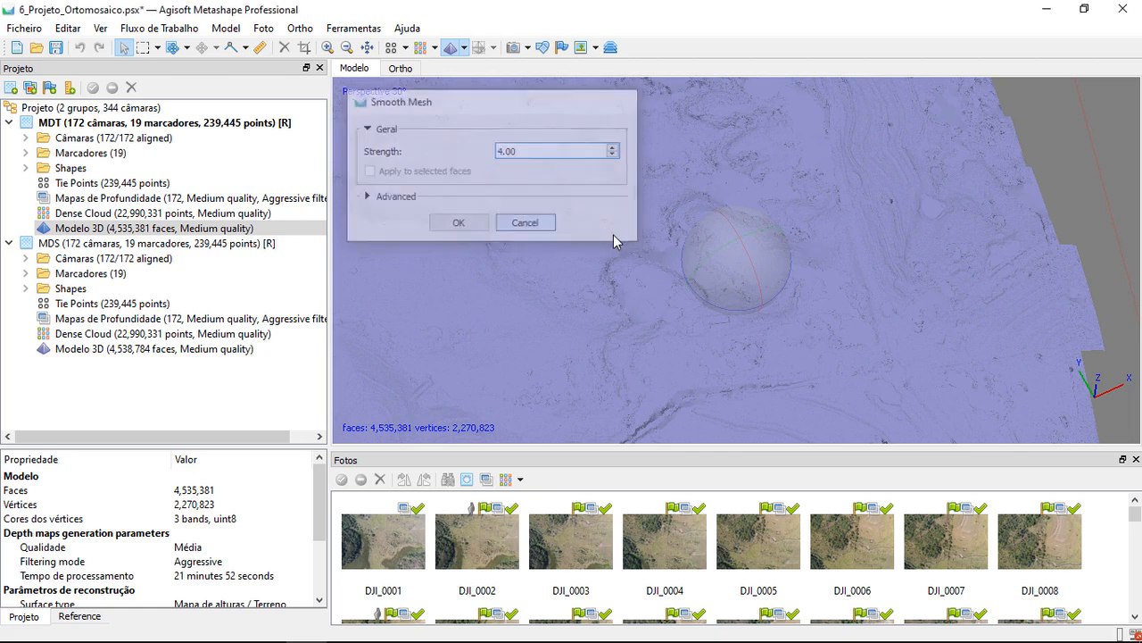
# Smooth the MDT chunk's mesh with a strength of 4.00 and Fix borders enabled
pyautogui.scroll(5, 687, 256)
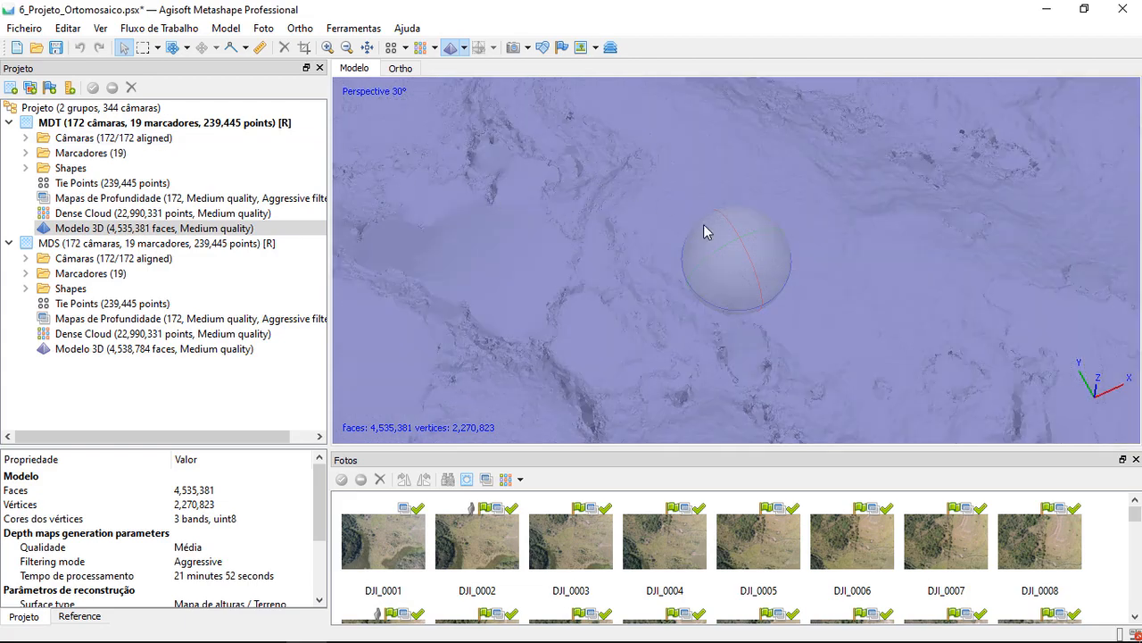
pyautogui.moveTo(705, 234); pyautogui.dragTo(724, 229)
pyautogui.moveTo(748, 298); pyautogui.dragTo(752, 270)
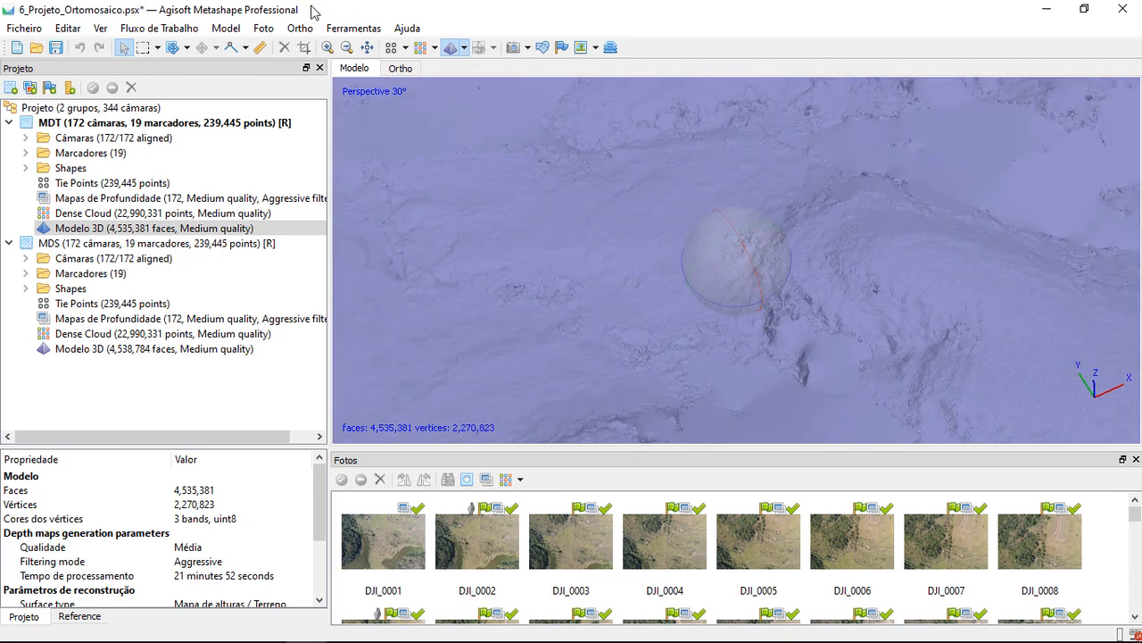
pyautogui.click(354, 28)
pyautogui.moveTo(448, 103)
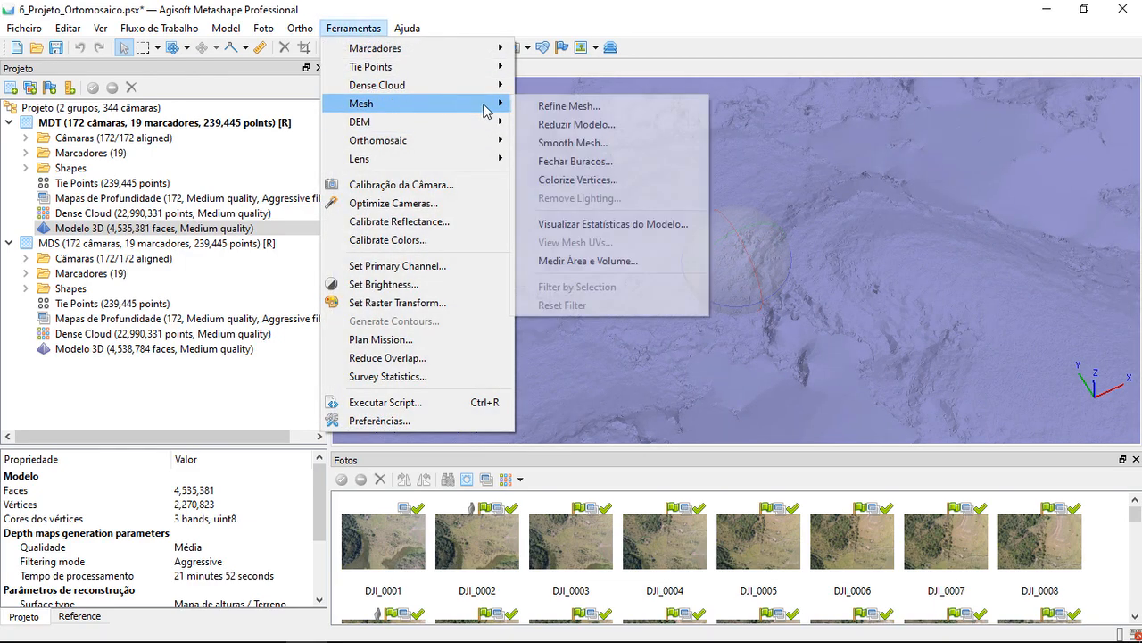
pyautogui.click(650, 143)
pyautogui.click(581, 282)
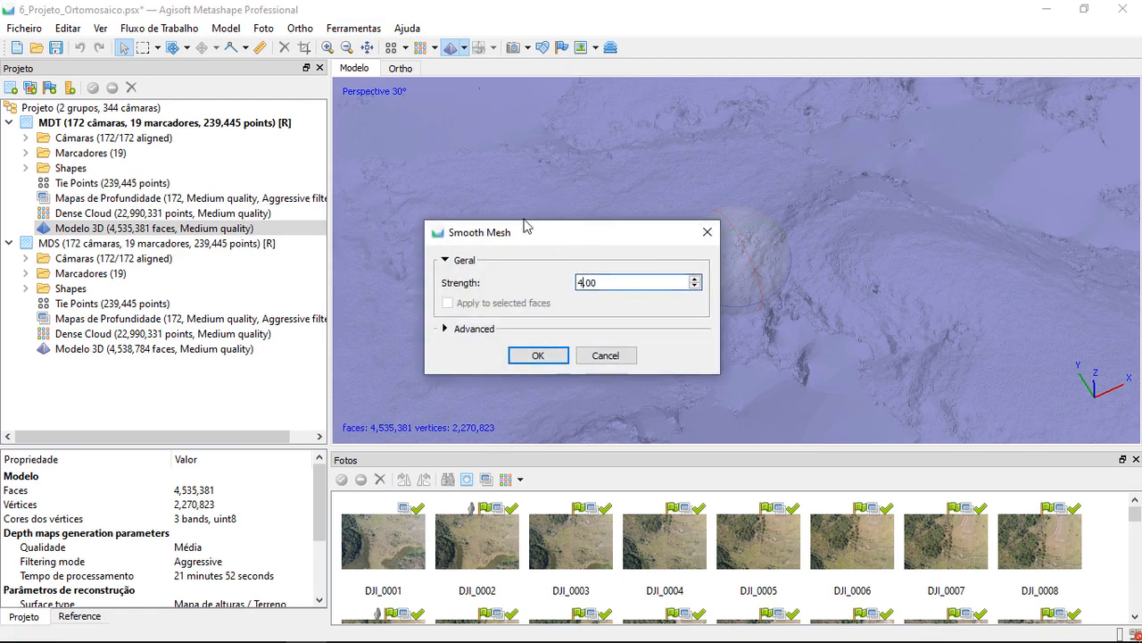
pyautogui.moveTo(525, 227); pyautogui.dragTo(371, 104)
pyautogui.click(307, 208)
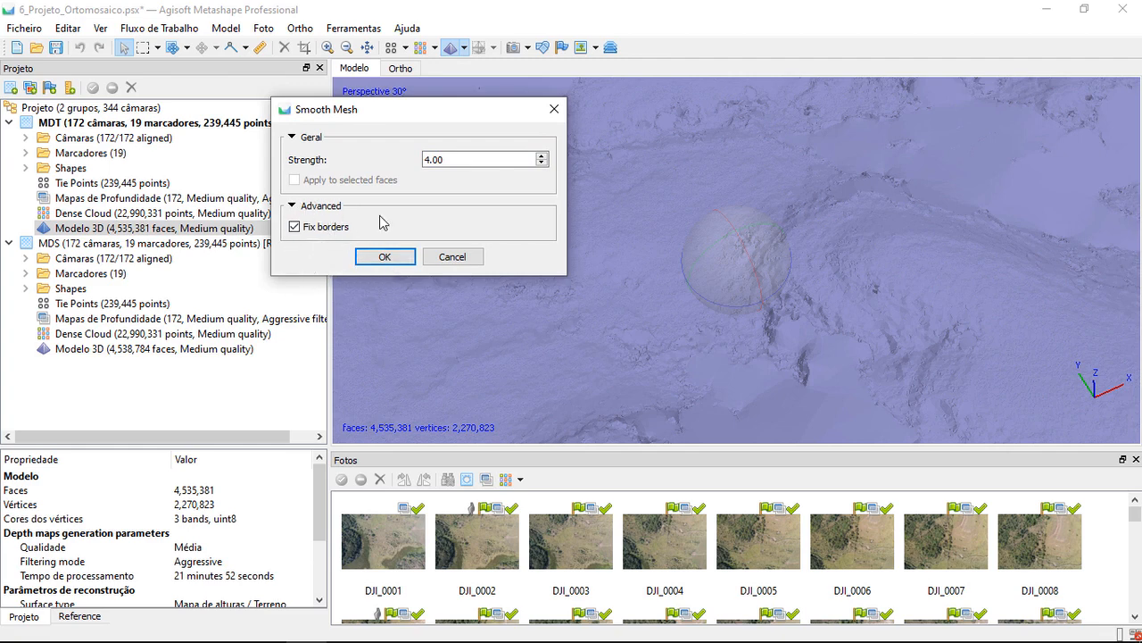
pyautogui.click(383, 257)
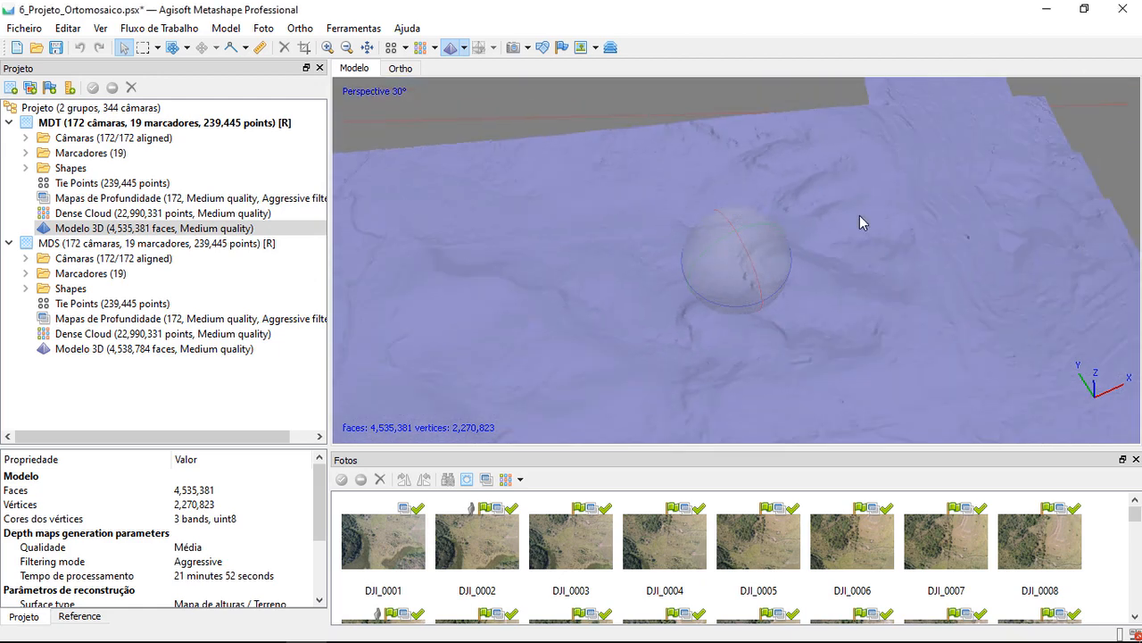
# Inspect the smoothed MDT surface up close along the raised linear strip and the adjoining field ridges
pyautogui.moveTo(860, 215); pyautogui.dragTo(727, 251)
pyautogui.scroll(3, 1028, 301)
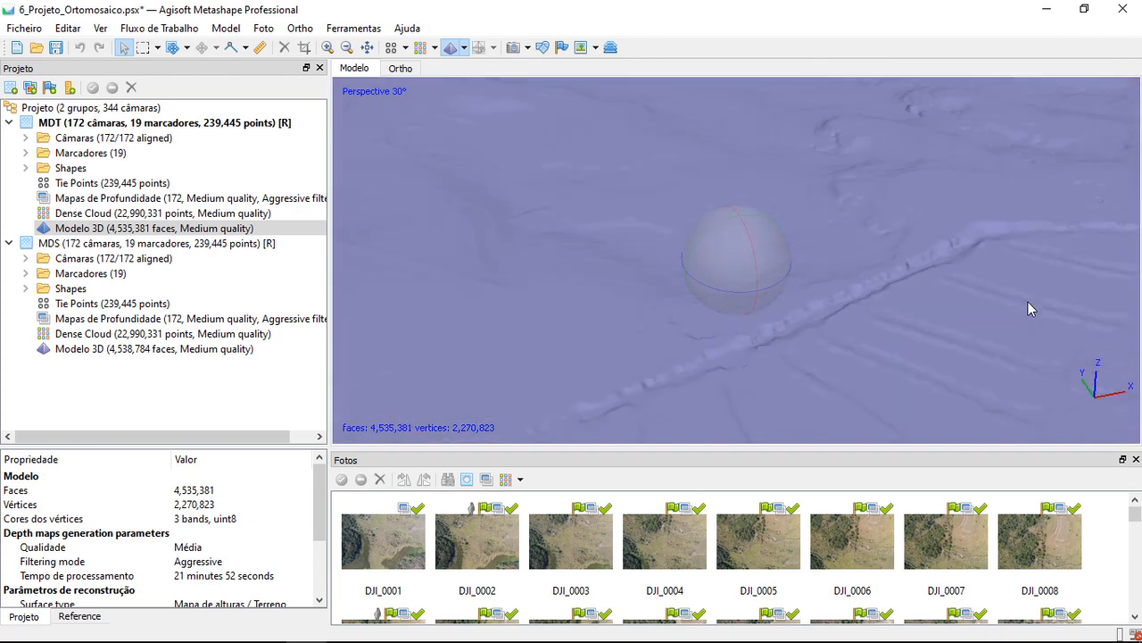
pyautogui.moveTo(1032, 310); pyautogui.dragTo(977, 305)
pyautogui.scroll(4, 911, 327)
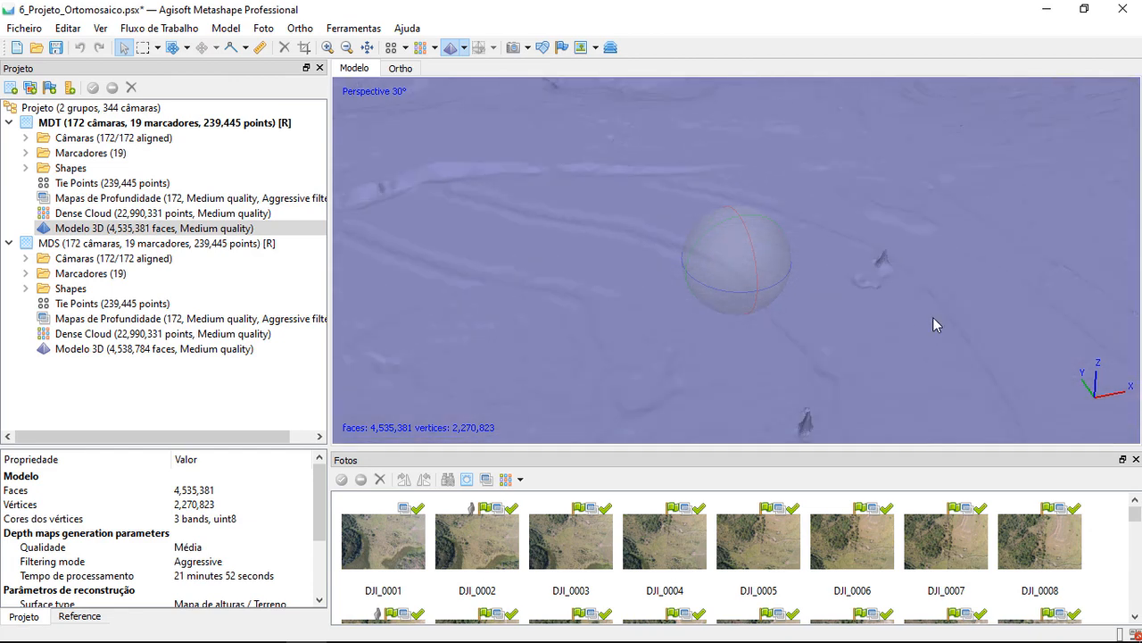
# Examine the smoothed MDT surface for leftover spikes along the field ridges and the outer edges of the model
pyautogui.moveTo(933, 318); pyautogui.dragTo(777, 290, button='middle')
pyautogui.moveTo(777, 297); pyautogui.dragTo(716, 282)
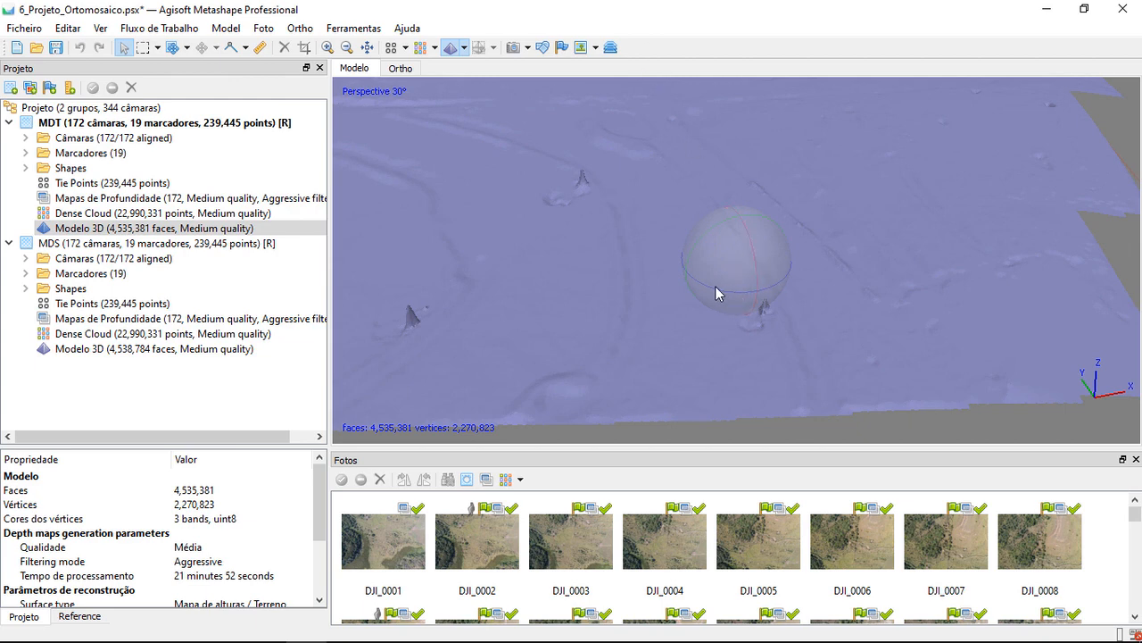
pyautogui.moveTo(719, 291); pyautogui.dragTo(734, 289)
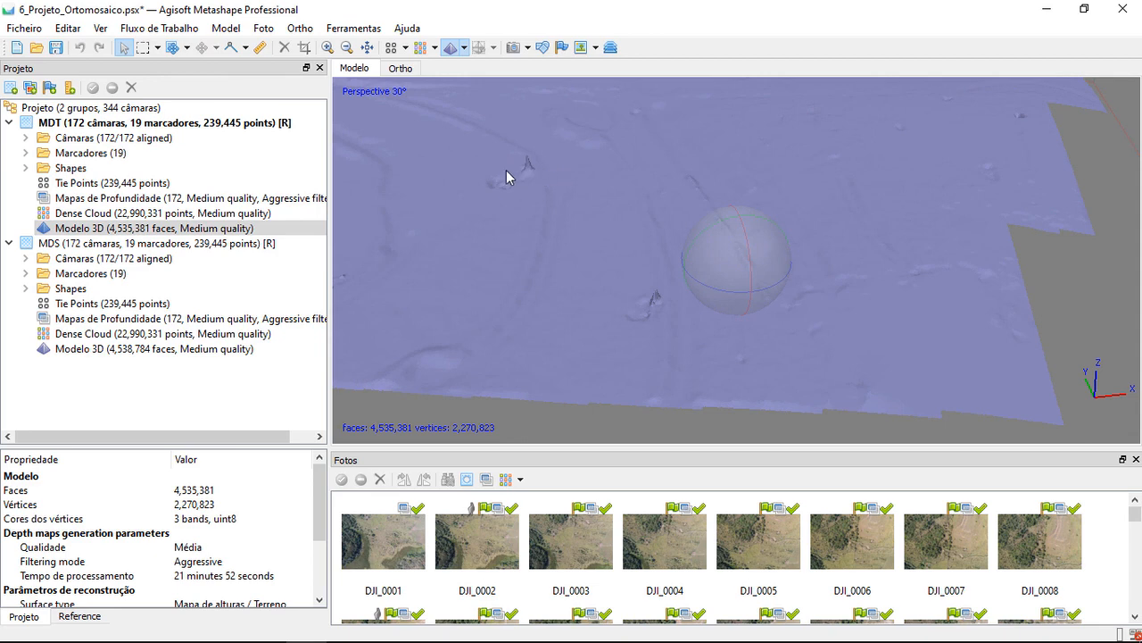
pyautogui.moveTo(716, 289); pyautogui.dragTo(733, 270)
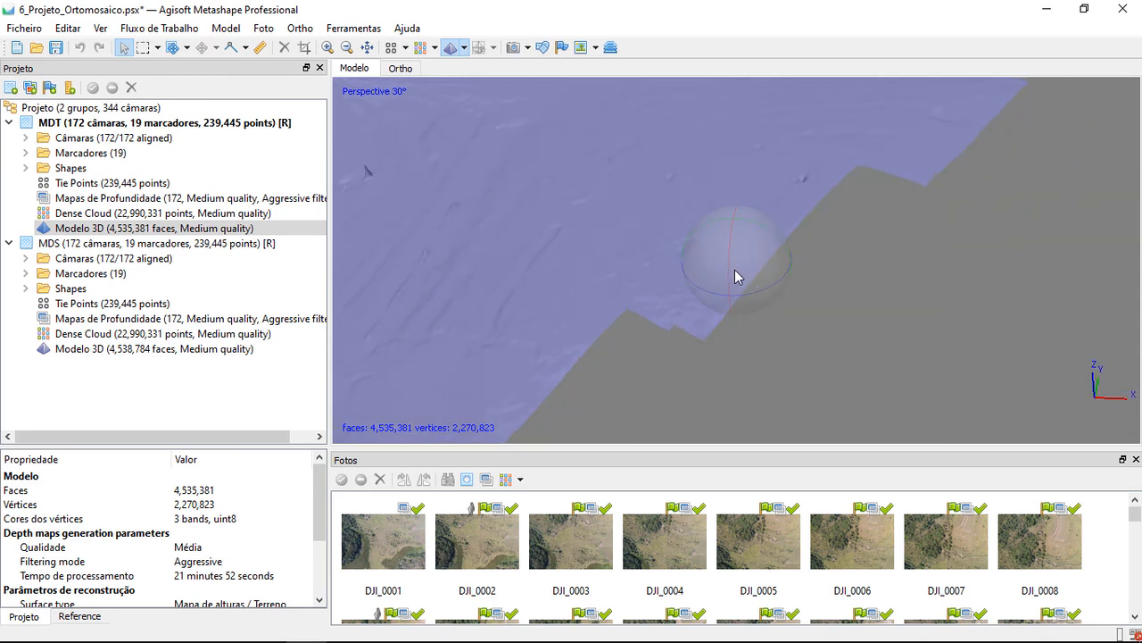
pyautogui.moveTo(825, 244); pyautogui.dragTo(944, 394)
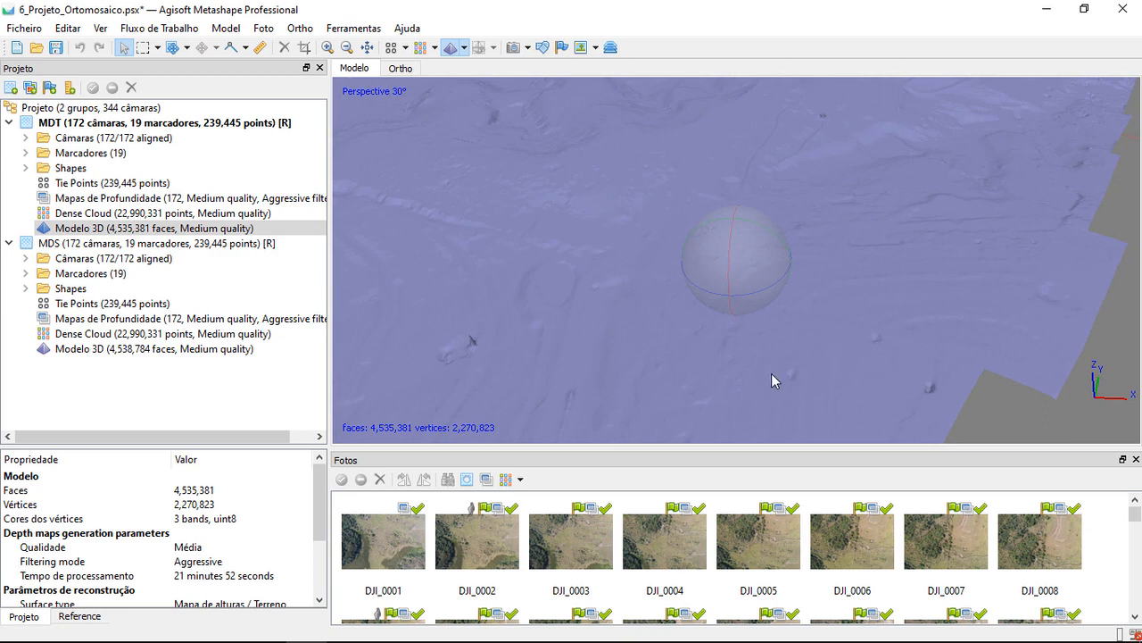
pyautogui.moveTo(705, 163); pyautogui.dragTo(663, 340)
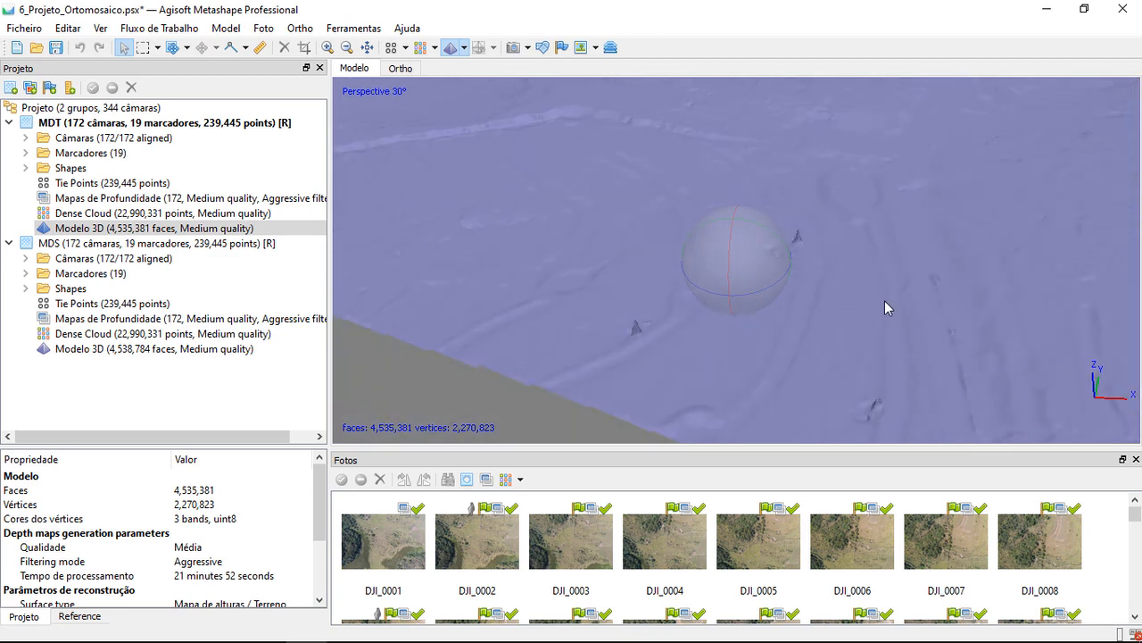
pyautogui.moveTo(829, 289); pyautogui.dragTo(905, 303)
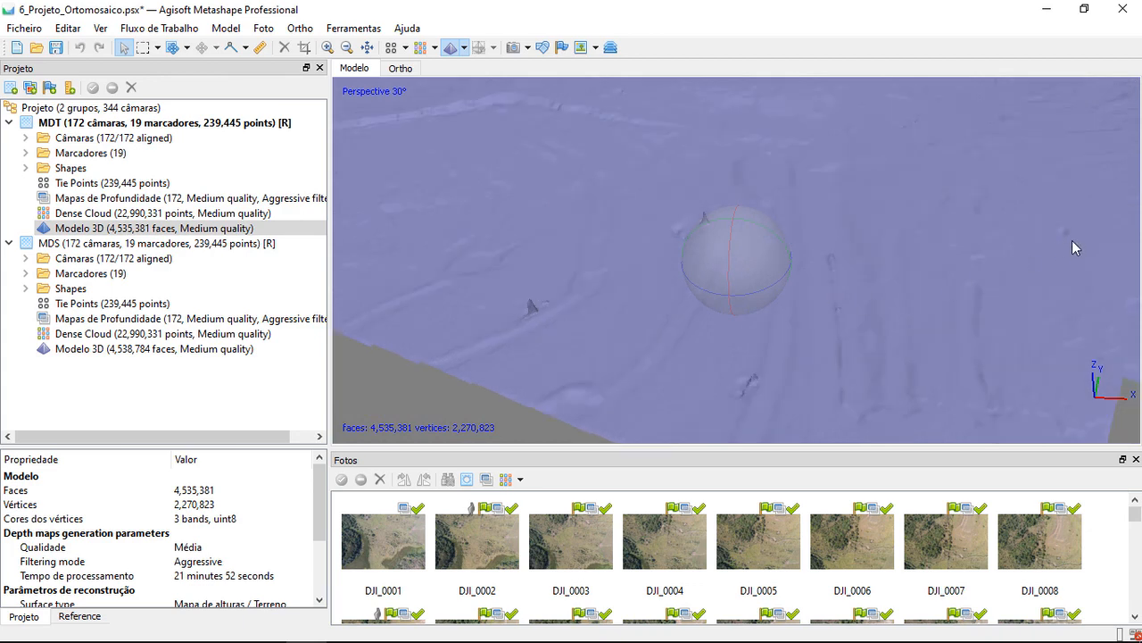
pyautogui.moveTo(1019, 230); pyautogui.dragTo(1020, 228, button='middle')
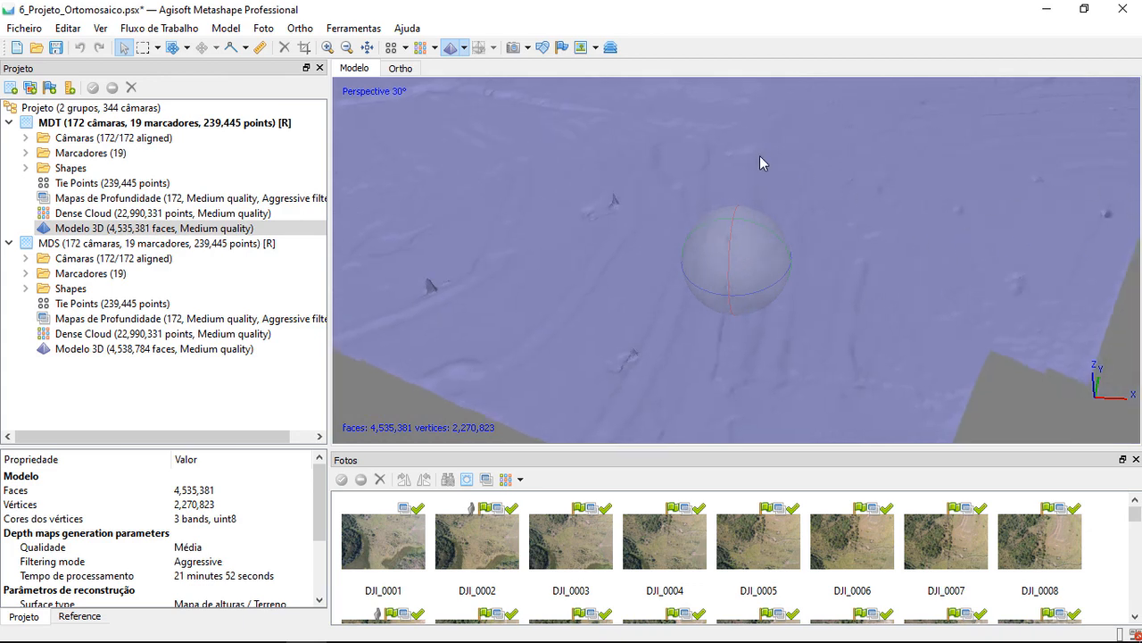
# Display the MDT dense cloud coloured by point classes and inspect the vegetation clumps around the field
pyautogui.doubleClick(76, 214)
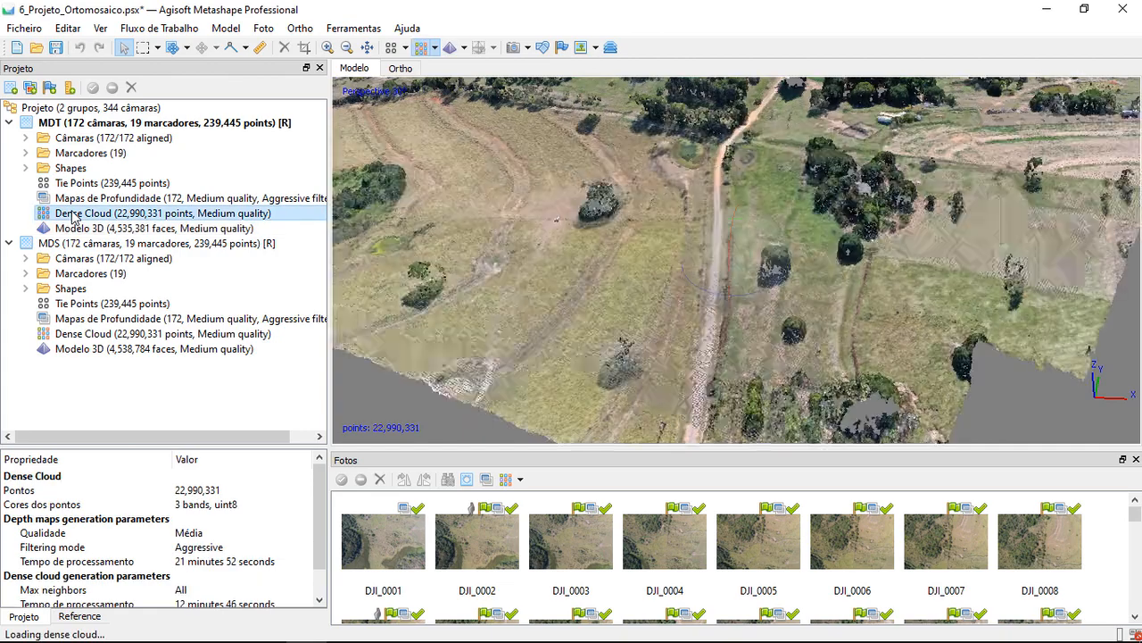
pyautogui.click(435, 48)
pyautogui.click(451, 107)
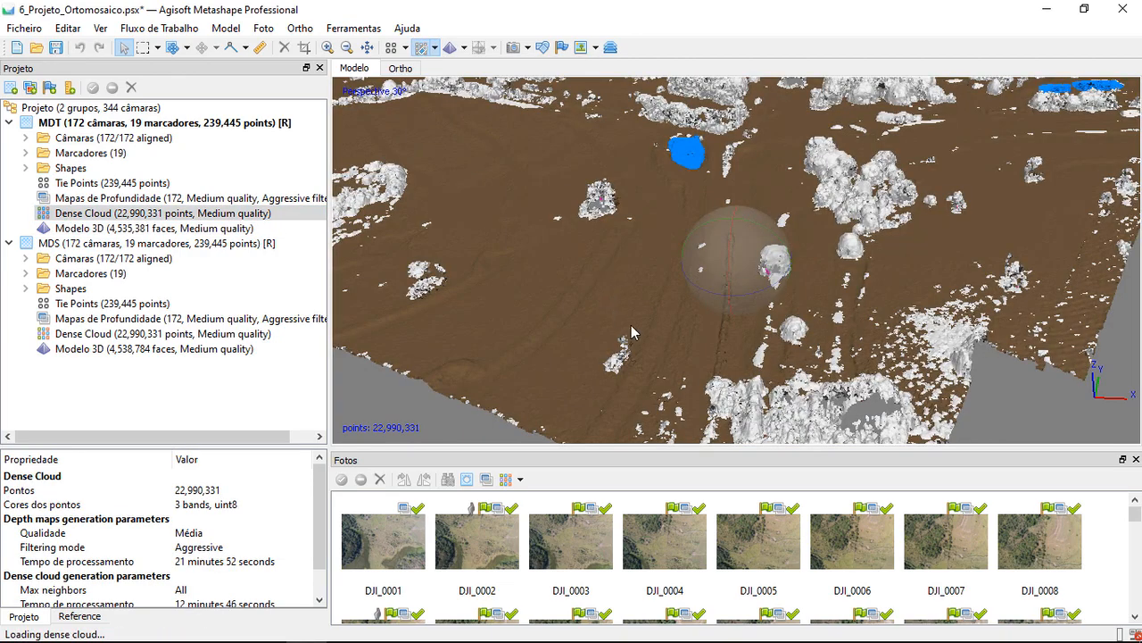
pyautogui.moveTo(631, 325); pyautogui.dragTo(666, 309)
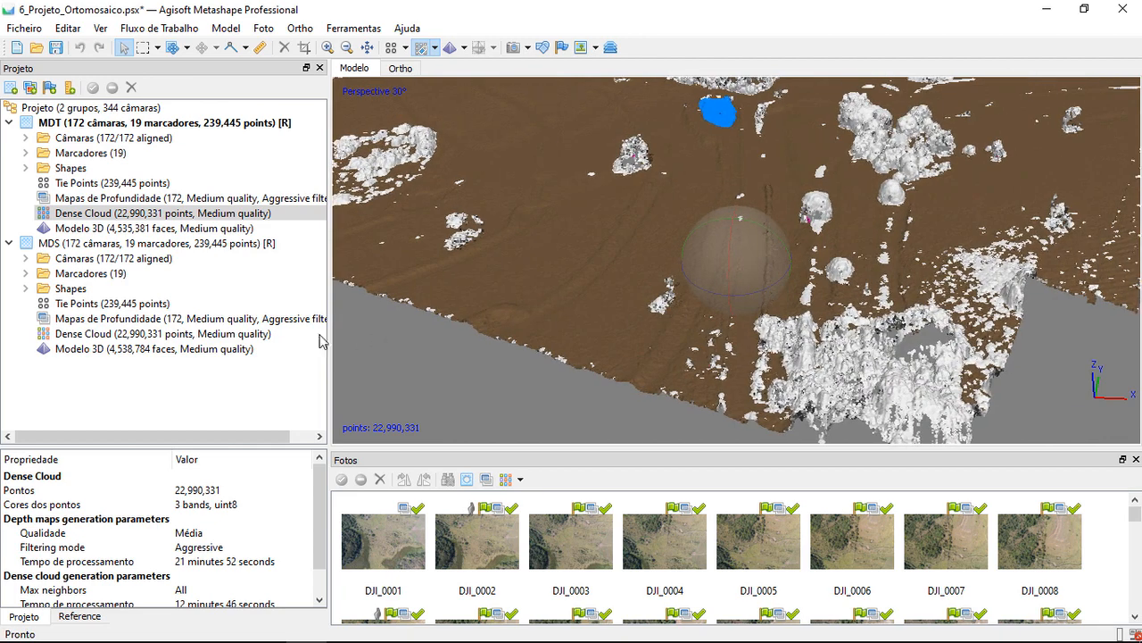
# Compare the spikes on the MDT model with the same spots in the classified dense cloud
pyautogui.doubleClick(124, 229)
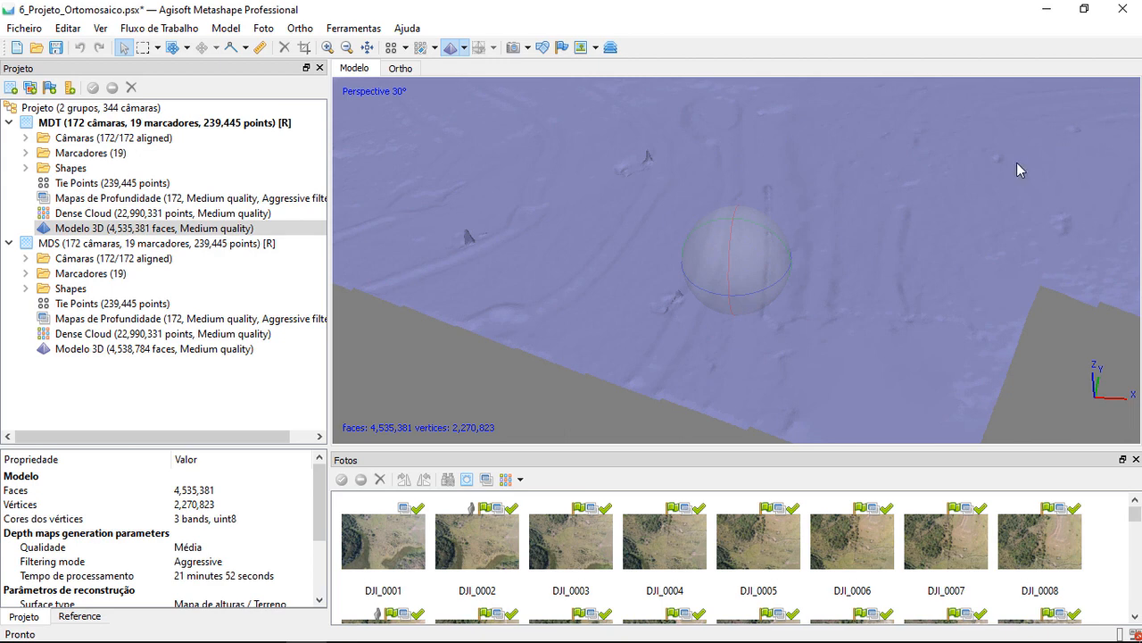
pyautogui.moveTo(734, 248); pyautogui.dragTo(739, 274)
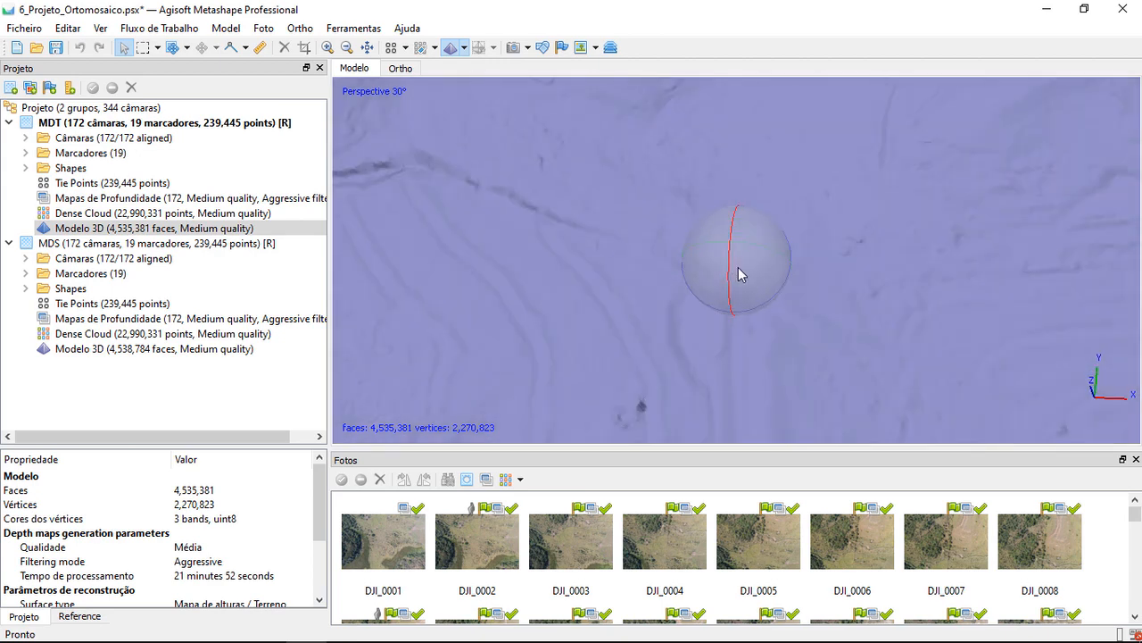
pyautogui.moveTo(810, 271); pyautogui.dragTo(801, 249)
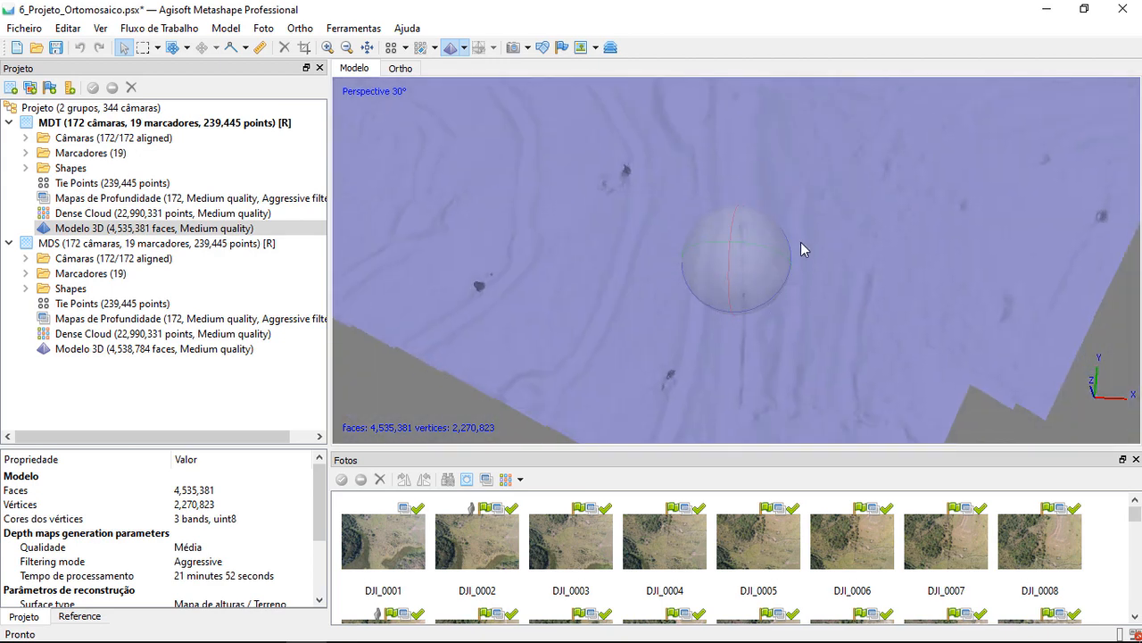
pyautogui.doubleClick(153, 213)
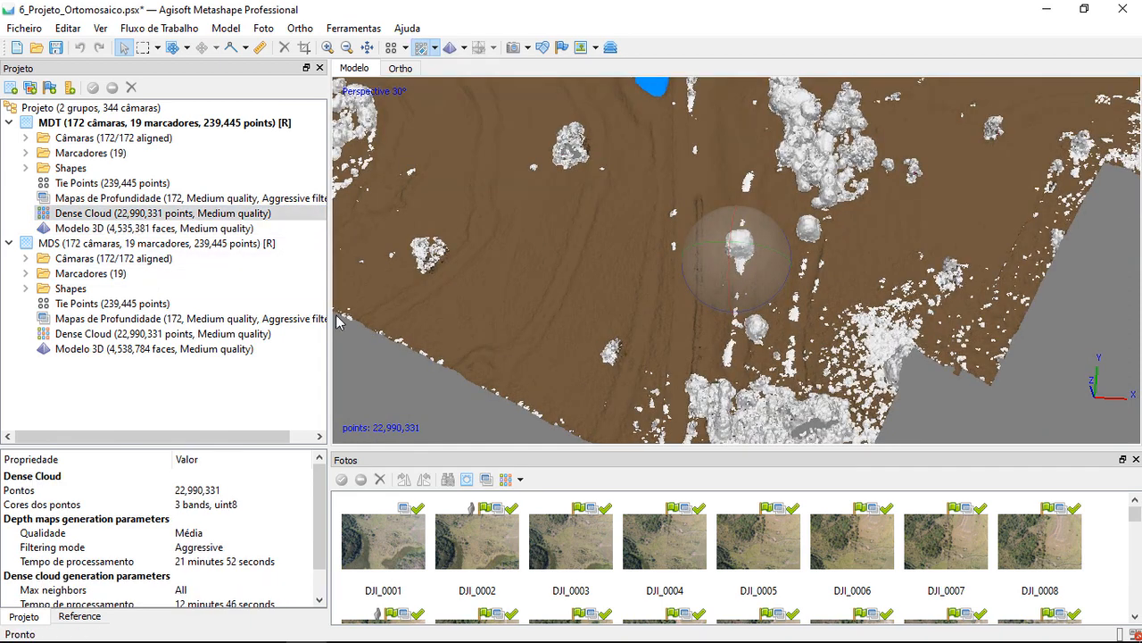
pyautogui.click(75, 230)
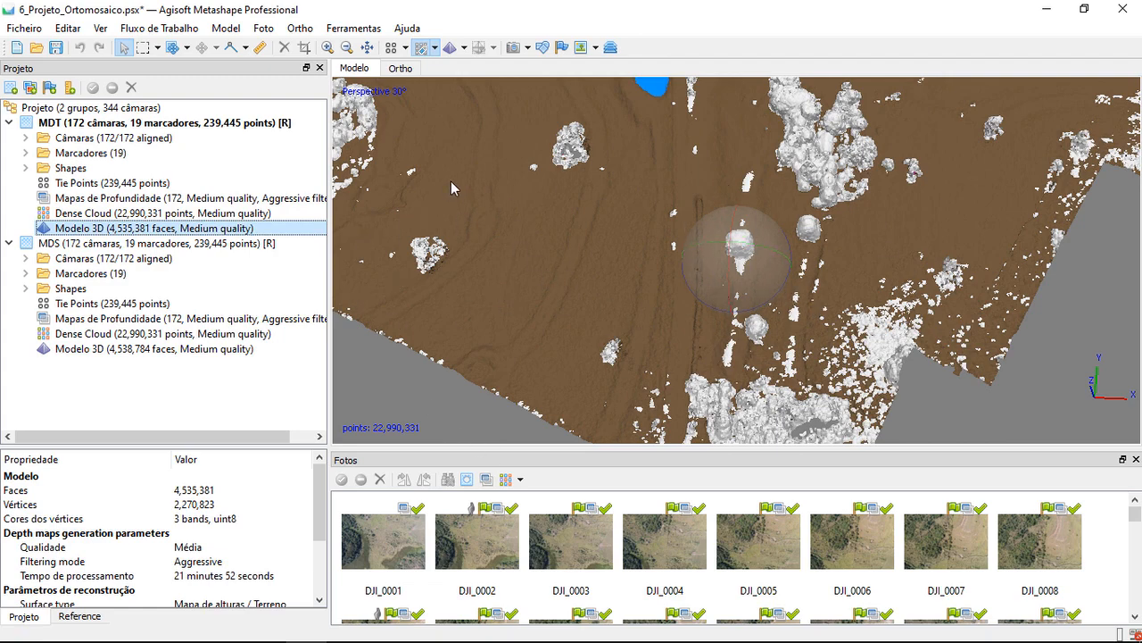
# Outline the isolated tree southwest of the pond with Free-Form Selection and assign its points to Created (never classified)
pyautogui.scroll(2, 408, 256)
pyautogui.moveTo(408, 256); pyautogui.dragTo(489, 256, button='middle')
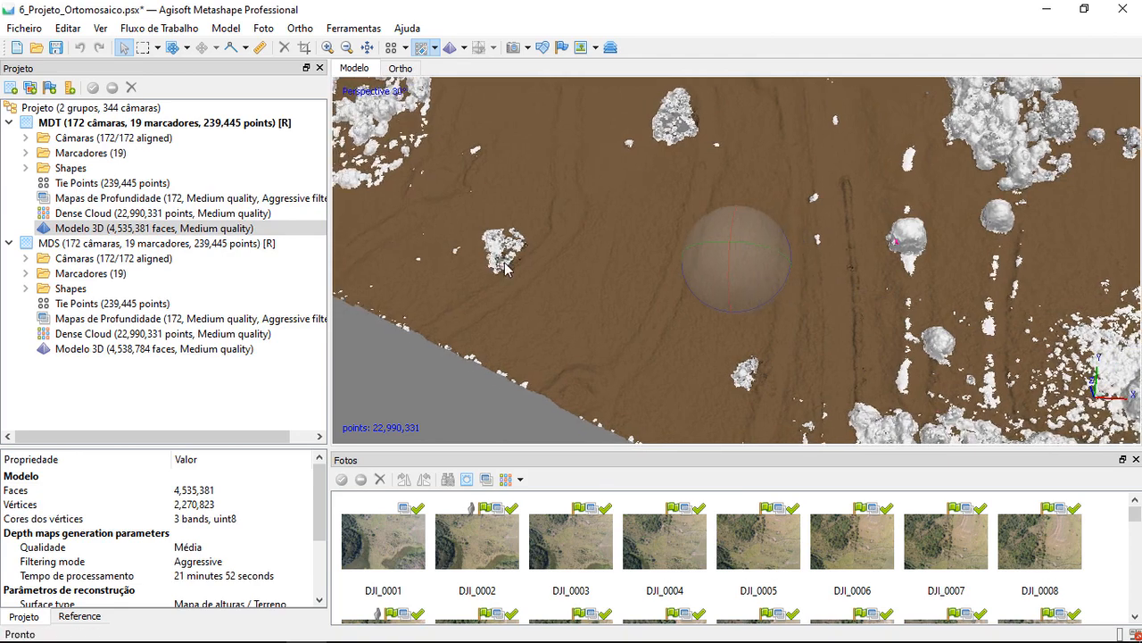
pyautogui.scroll(2, 498, 258)
pyautogui.scroll(-1, 475, 251)
pyautogui.moveTo(637, 182); pyautogui.dragTo(622, 238, button='middle')
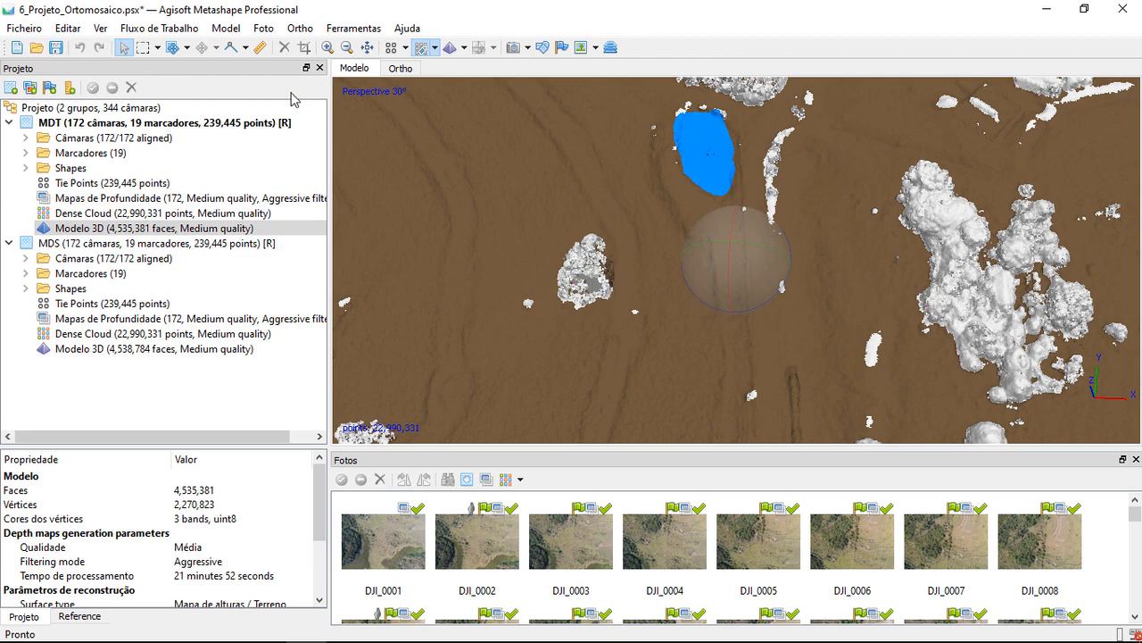
pyautogui.click(157, 48)
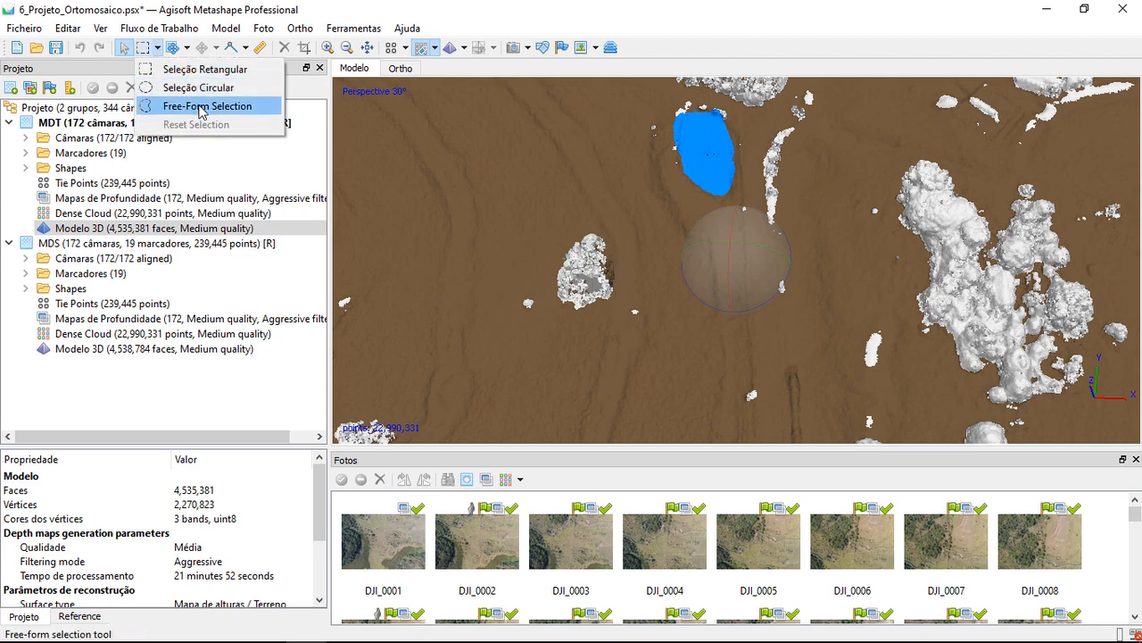
pyautogui.click(204, 105)
pyautogui.moveTo(618, 275)
pyautogui.mouseDown()
pyautogui.moveTo(614, 303)
pyautogui.moveTo(584, 313)
pyautogui.moveTo(558, 281)
pyautogui.moveTo(580, 249)
pyautogui.mouseUp()
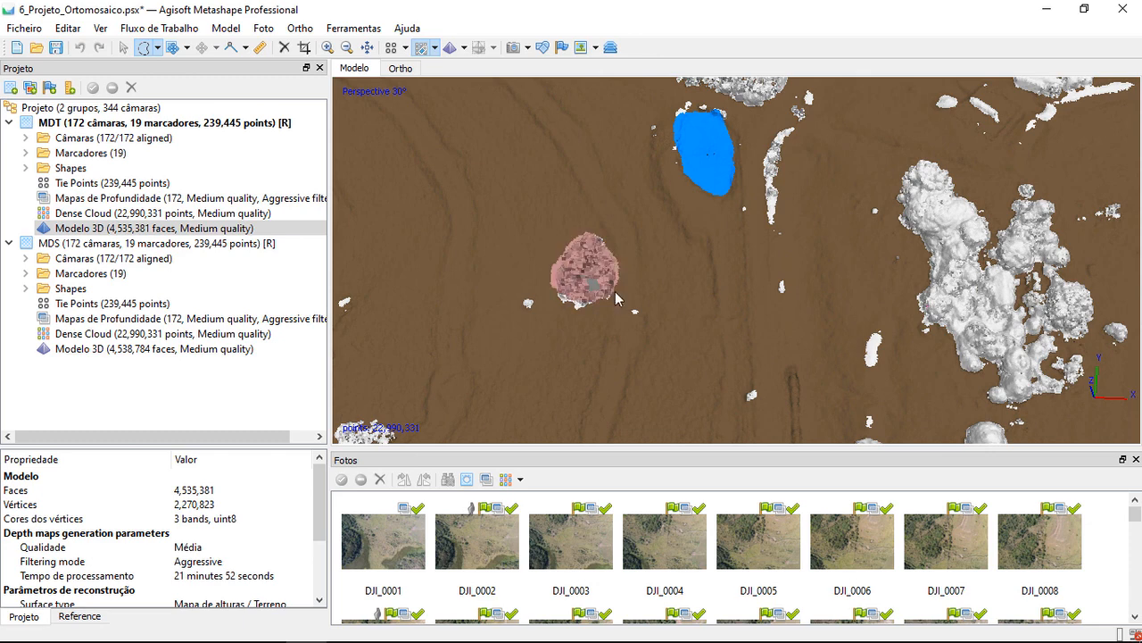
pyautogui.rightClick(586, 257)
pyautogui.moveTo(714, 456)
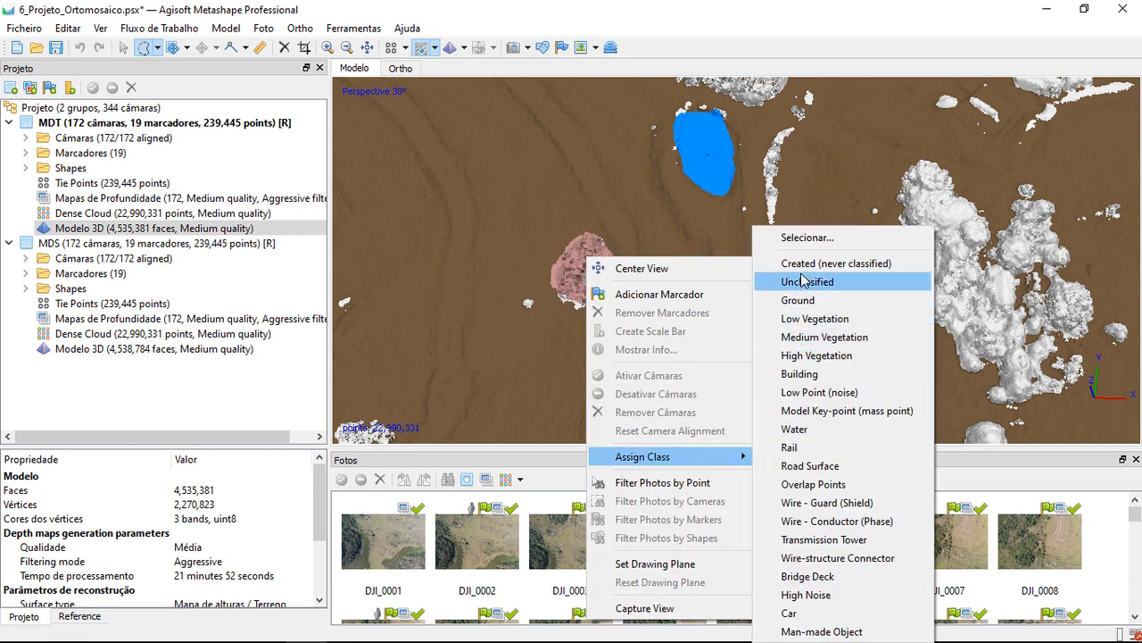
pyautogui.click(860, 264)
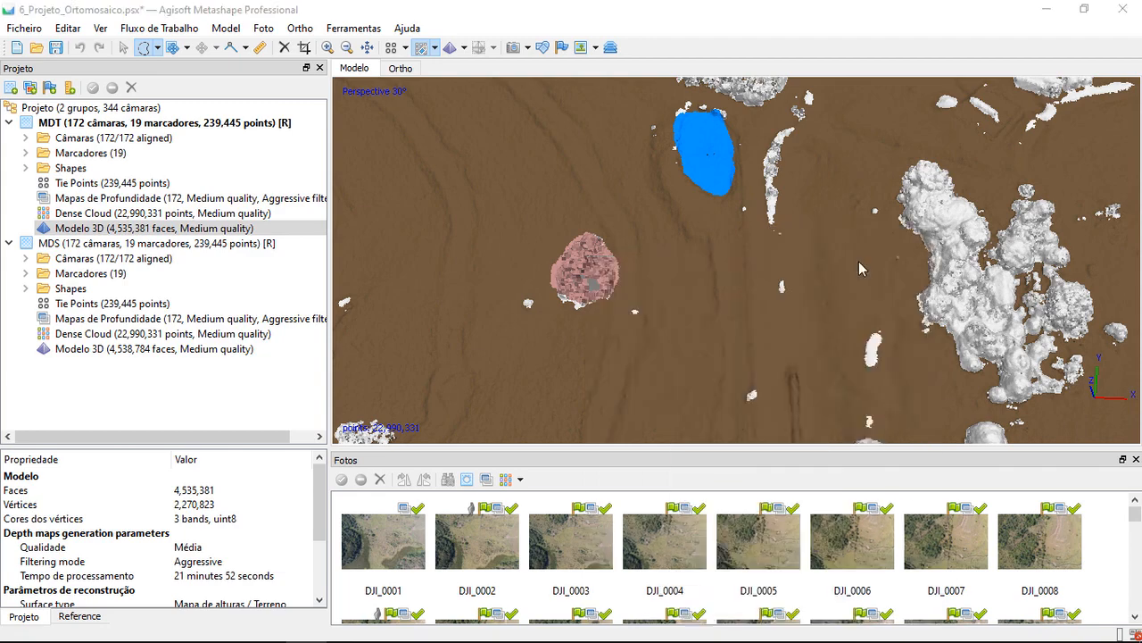
pyautogui.click(617, 286)
# Outline the isolated clump near the cloud's southwest edge and assign its points to Created (never classified)
pyautogui.scroll(-6, 659, 285)
pyautogui.scroll(4, 580, 329)
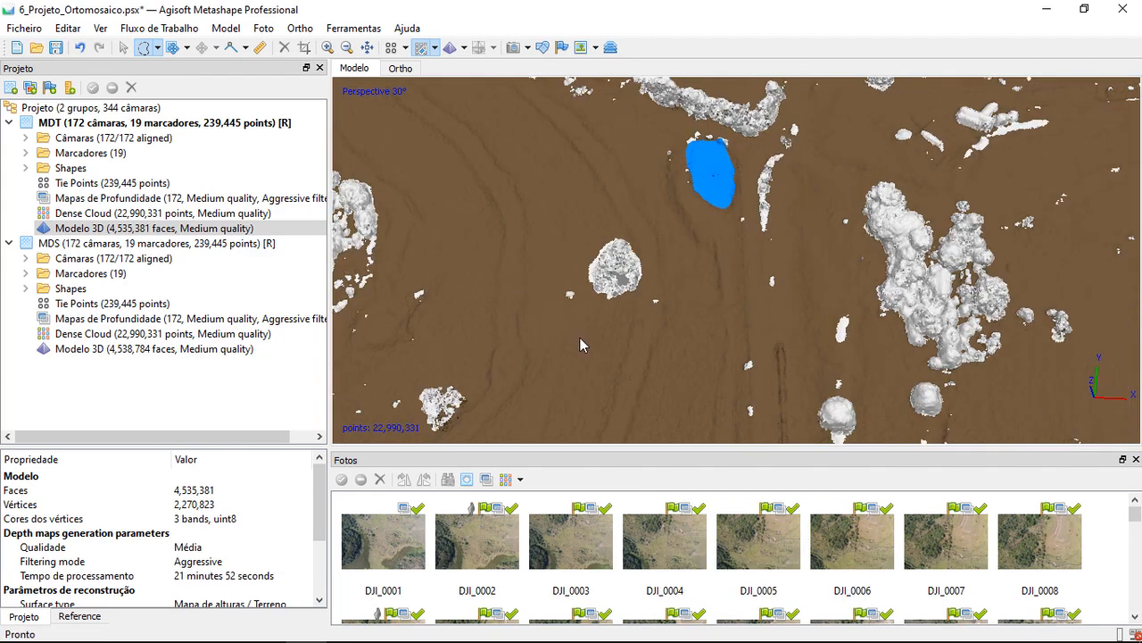
pyautogui.moveTo(580, 332); pyautogui.dragTo(653, 263, button='middle')
pyautogui.scroll(2, 652, 264)
pyautogui.moveTo(495, 213)
pyautogui.mouseDown()
pyautogui.moveTo(518, 212)
pyautogui.moveTo(556, 248)
pyautogui.moveTo(548, 275)
pyautogui.moveTo(515, 293)
pyautogui.mouseUp()
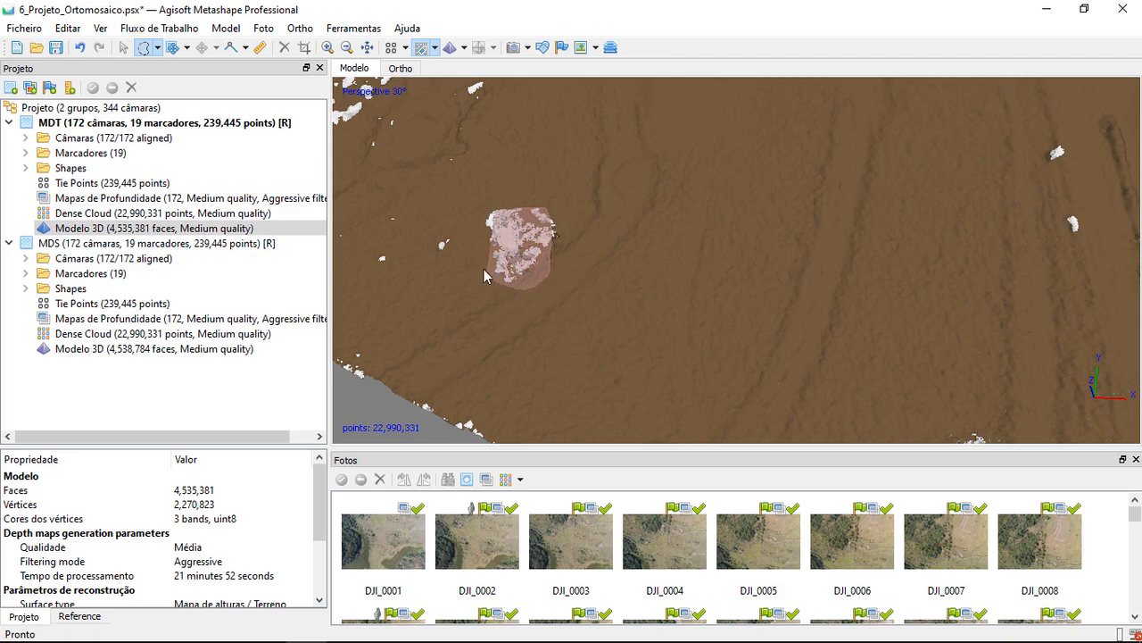
pyautogui.rightClick(531, 228)
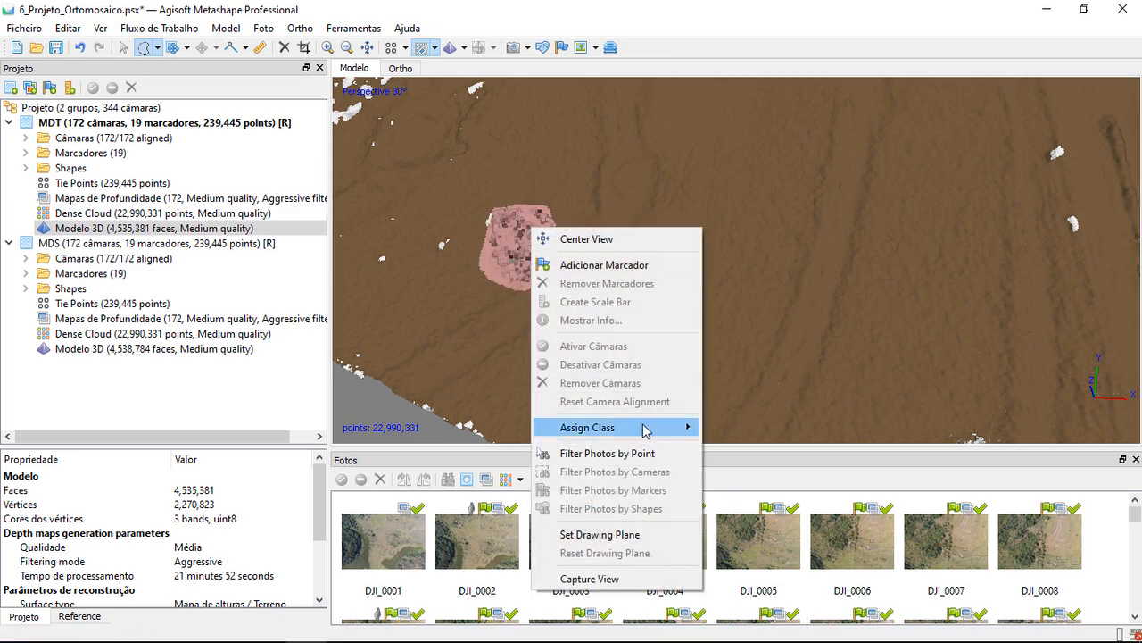
pyautogui.moveTo(647, 429)
pyautogui.click(728, 267)
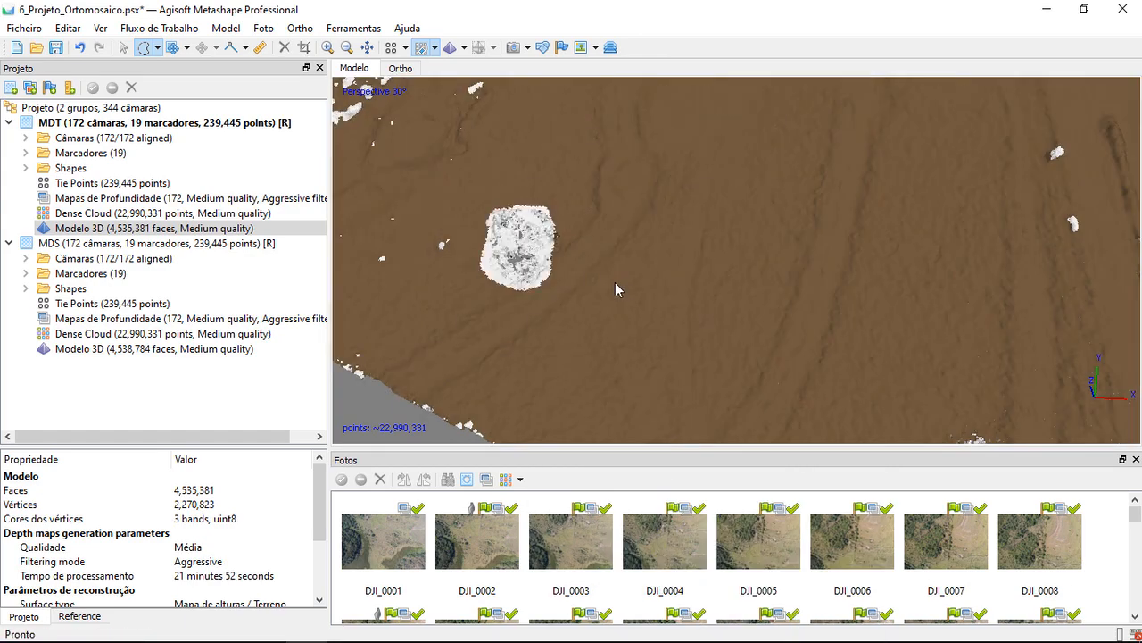
# Assign the points of the small clump northwest of the large southern vegetation block from Any class to Created (never classified)
pyautogui.scroll(-5, 615, 282)
pyautogui.scroll(3, 834, 336)
pyautogui.moveTo(805, 337); pyautogui.dragTo(714, 312, button='middle')
pyautogui.scroll(3, 665, 323)
pyautogui.scroll(-2, 632, 346)
pyautogui.moveTo(631, 378); pyautogui.dragTo(640, 317, button='middle')
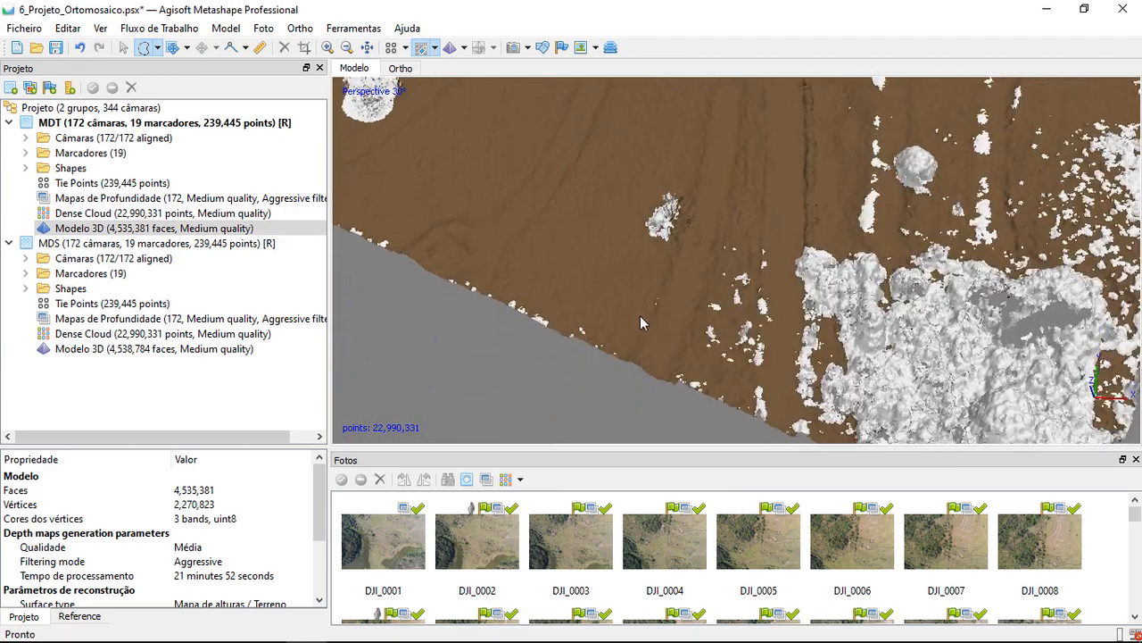
pyautogui.scroll(2, 640, 316)
pyautogui.moveTo(637, 231)
pyautogui.mouseDown()
pyautogui.moveTo(683, 189)
pyautogui.moveTo(656, 225)
pyautogui.mouseUp()
pyautogui.hotkey('ctrl', 'shift', 'c')
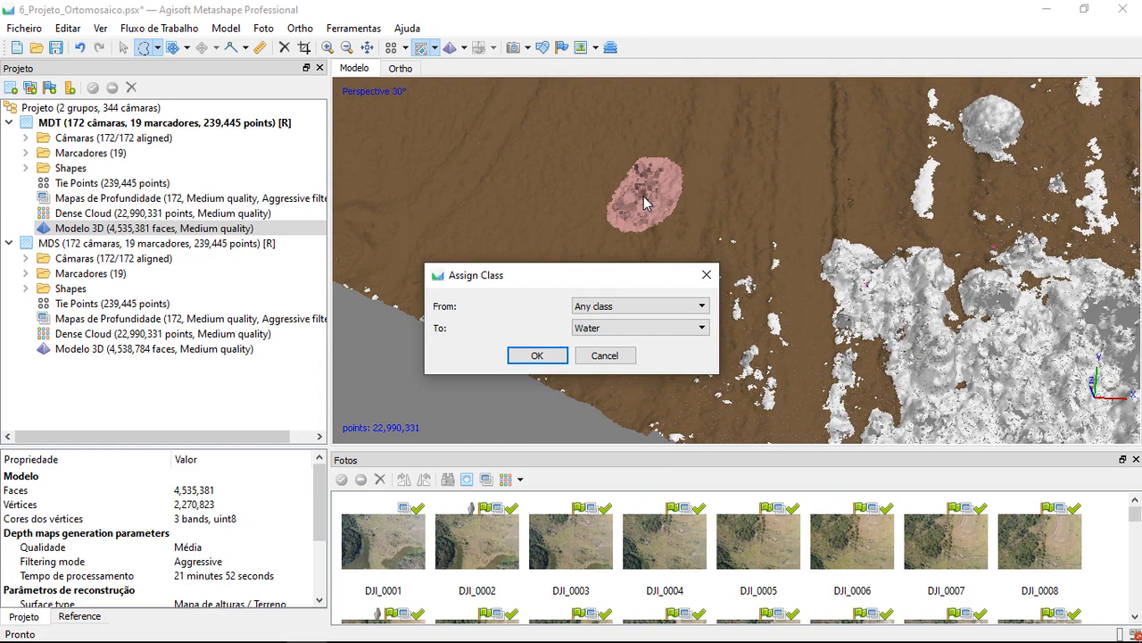
pyautogui.click(640, 327)
pyautogui.click(615, 336)
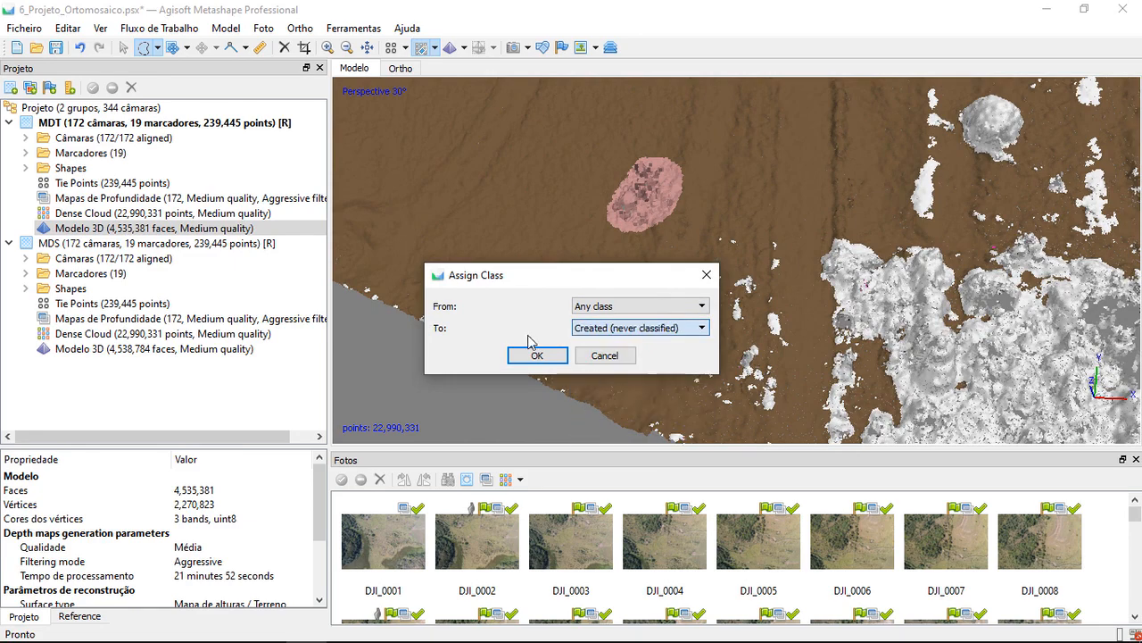
pyautogui.click(537, 355)
# Return to the MDT 3D model and locate the remaining spike near the notched eastern edge
pyautogui.scroll(-3, 715, 195)
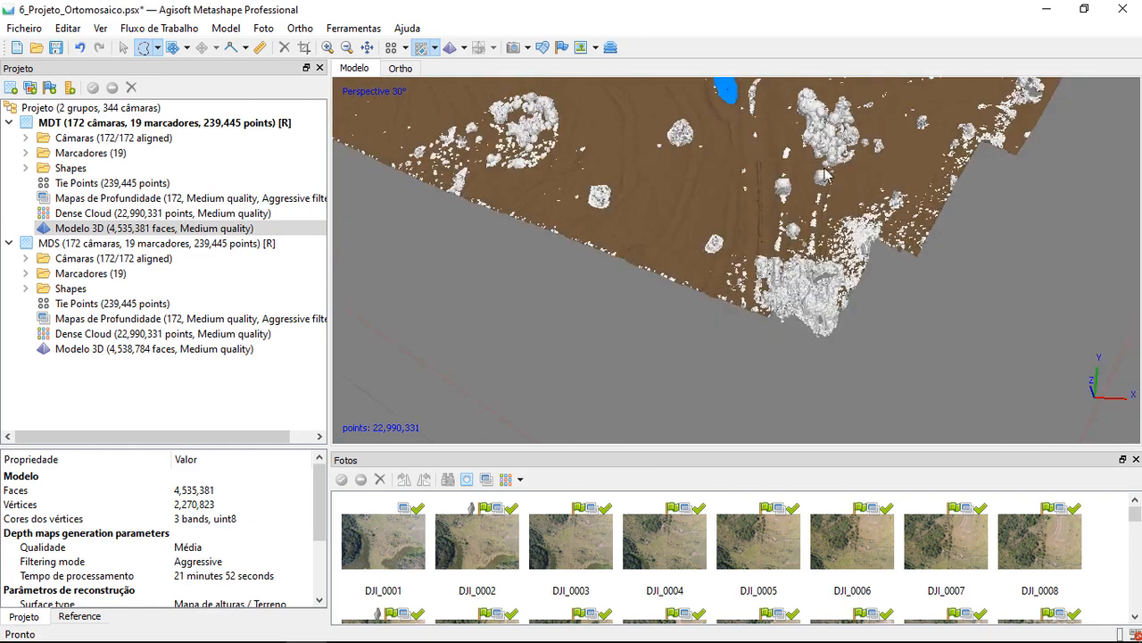
pyautogui.moveTo(826, 174); pyautogui.dragTo(813, 216, button='middle')
pyautogui.scroll(2, 884, 227)
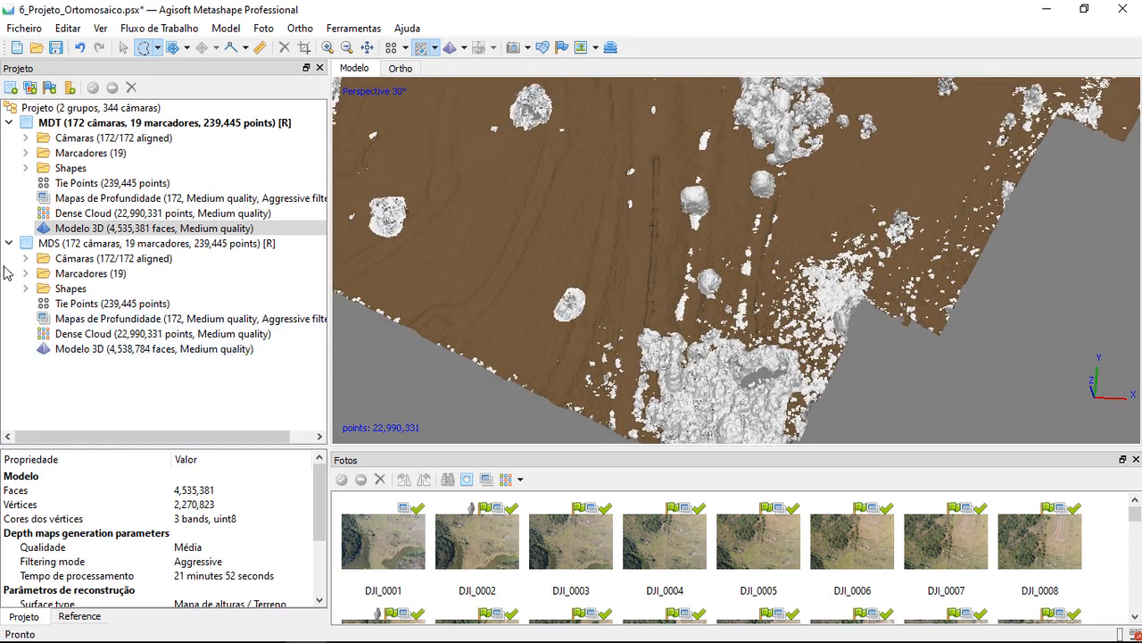
pyautogui.click(125, 229)
pyautogui.doubleClick(125, 229)
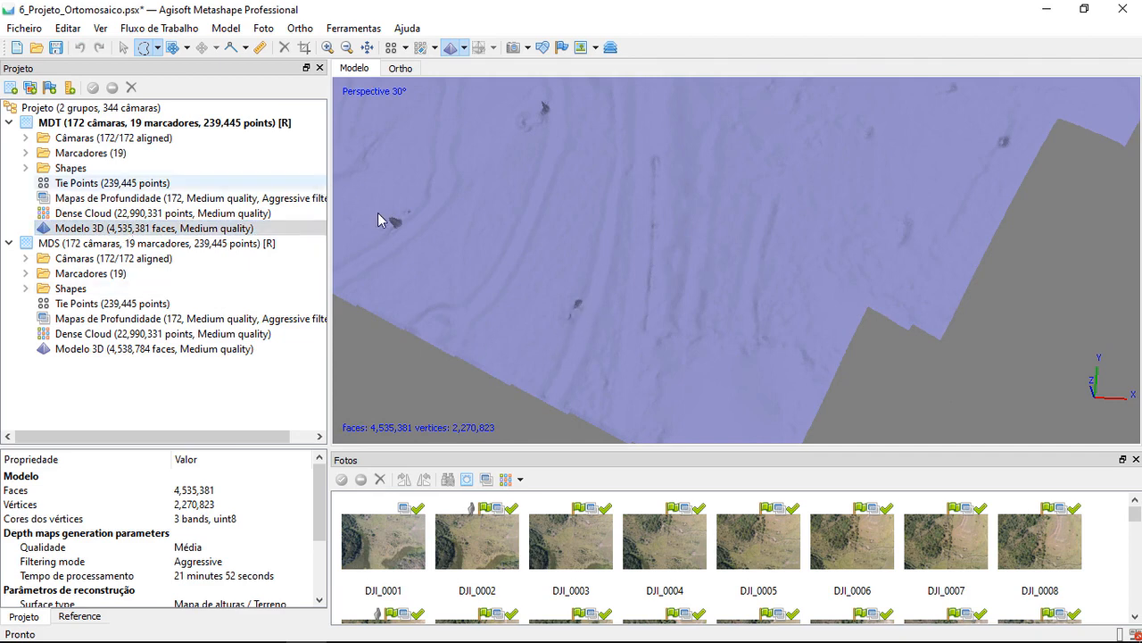
pyautogui.moveTo(845, 247); pyautogui.dragTo(728, 261)
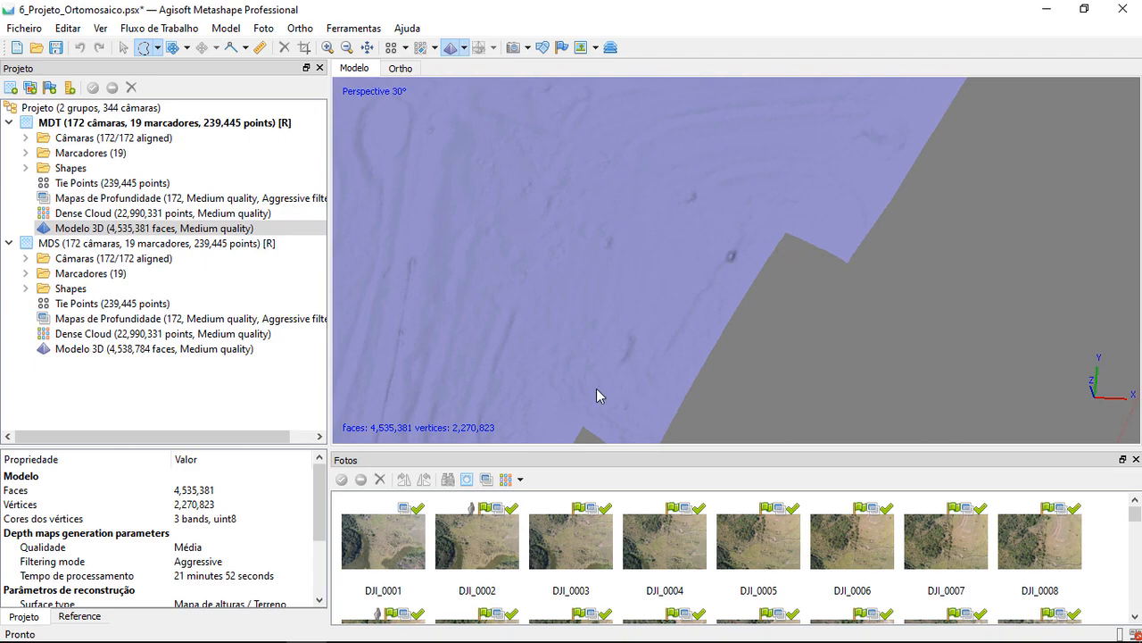
# In the MDT dense cloud, outline the small clump just southwest of the notched eastern edge and assign its points to Ground
pyautogui.doubleClick(175, 212)
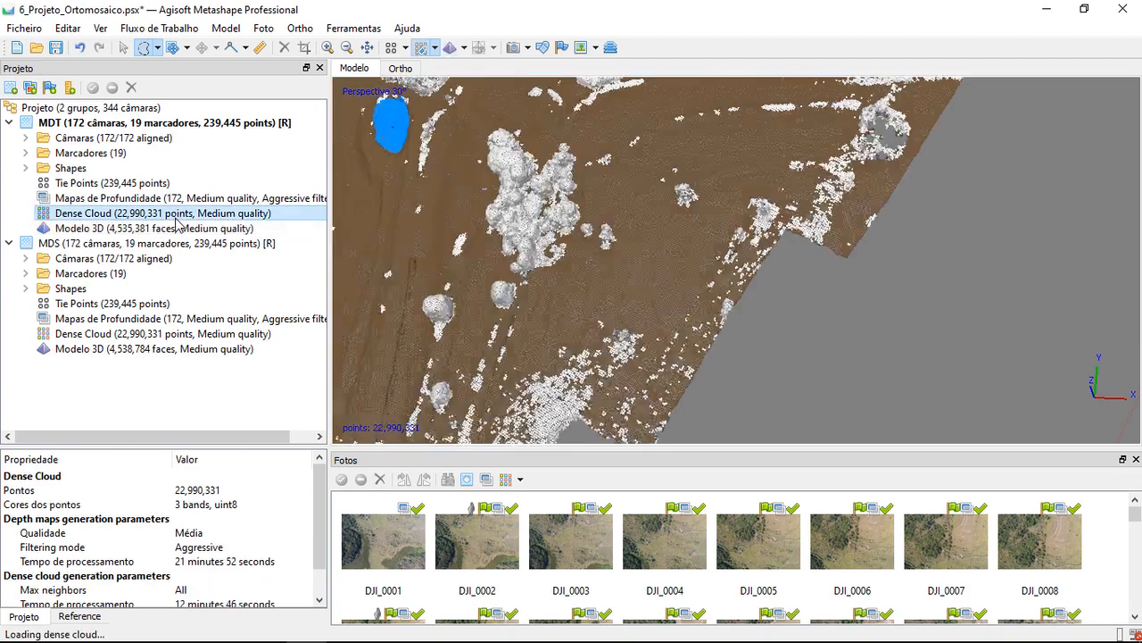
pyautogui.scroll(3, 740, 233)
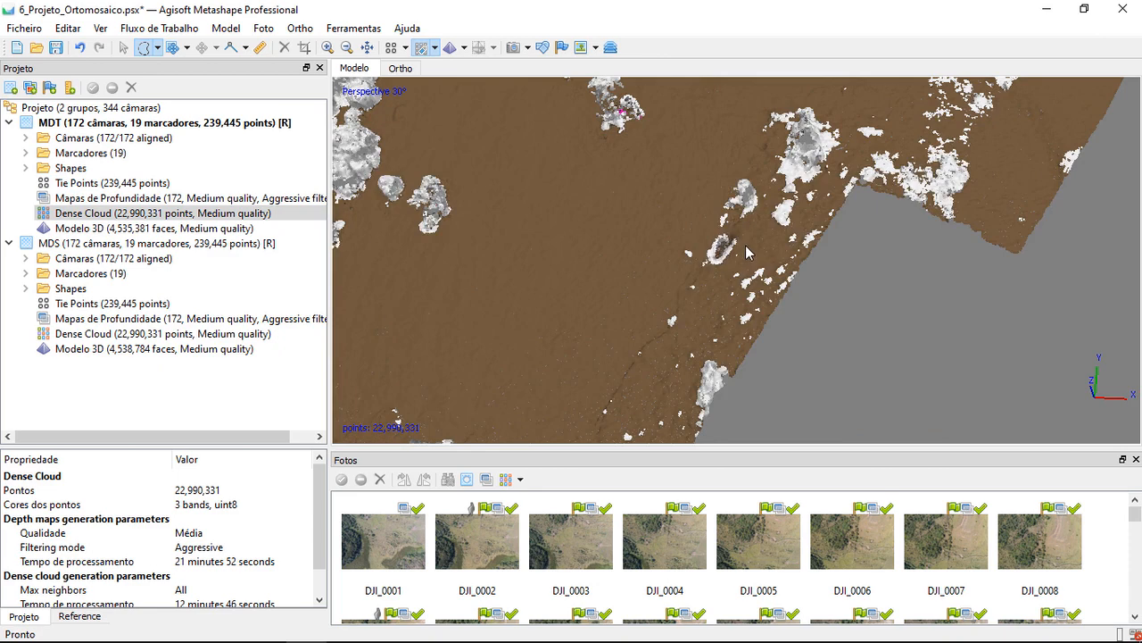
pyautogui.moveTo(748, 252)
pyautogui.mouseDown()
pyautogui.moveTo(727, 290)
pyautogui.moveTo(679, 243)
pyautogui.moveTo(754, 230)
pyautogui.moveTo(750, 253)
pyautogui.mouseUp()
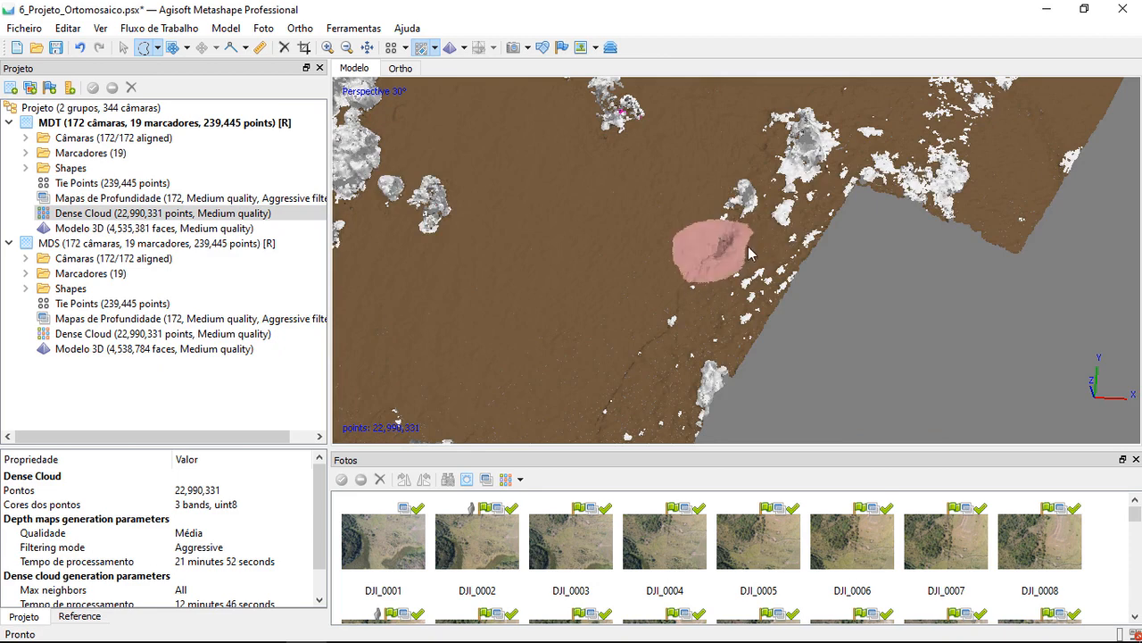
pyautogui.hotkey('ctrl', 'shift', 'c')
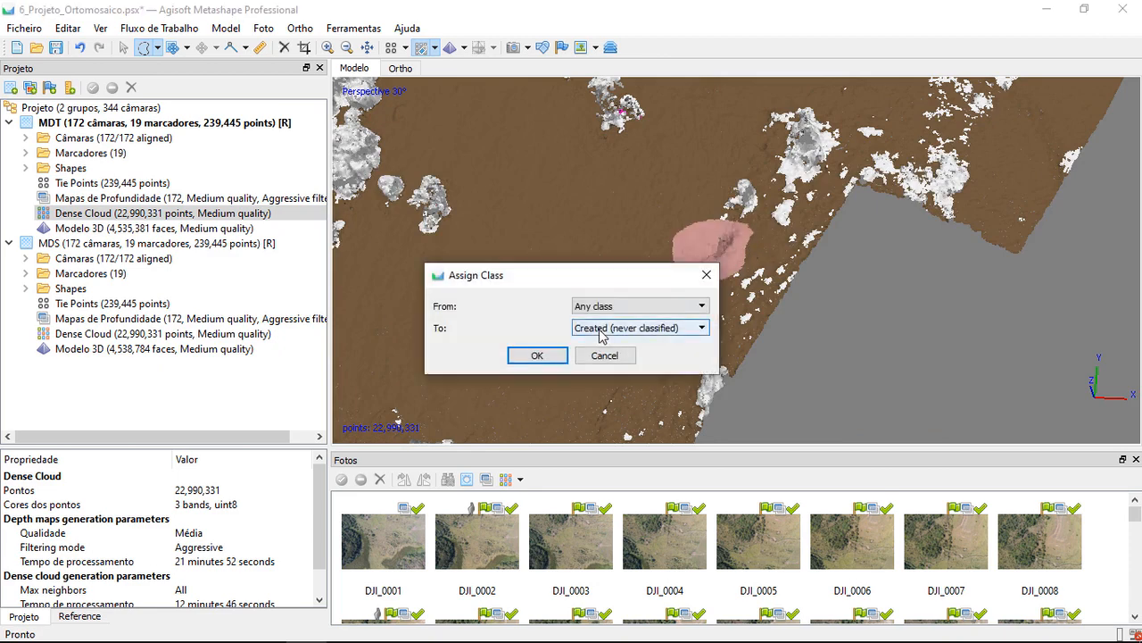
pyautogui.click(600, 330)
pyautogui.click(600, 362)
pyautogui.click(538, 355)
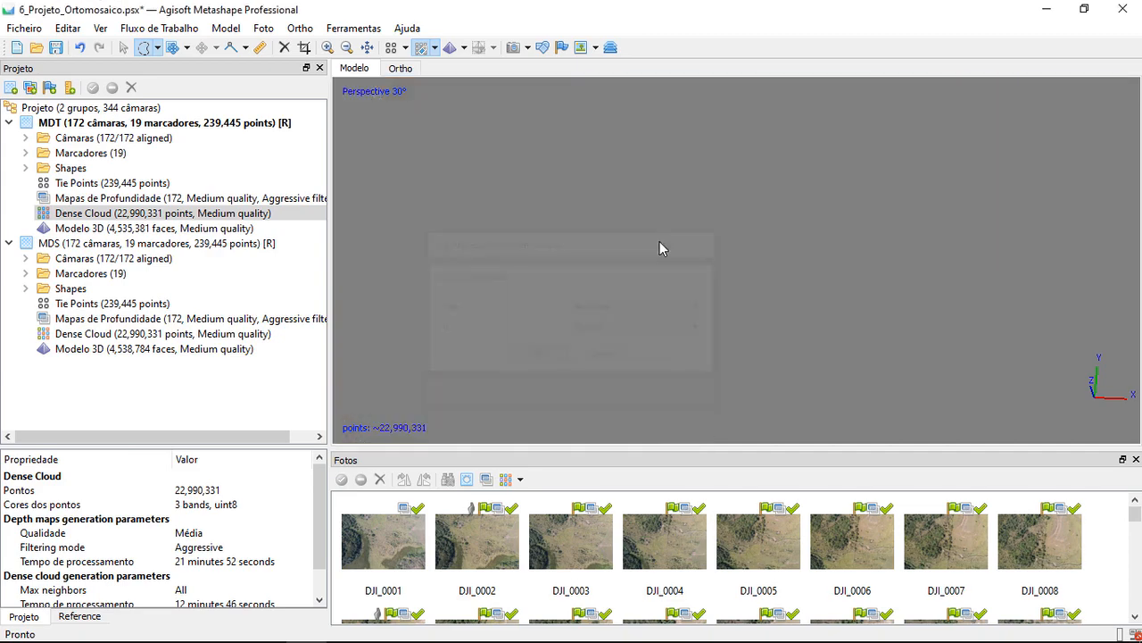
# Outline the isolated tree clump northwest of the notched eastern edge and assign its points from Any class to Created (never classified)
pyautogui.moveTo(674, 239); pyautogui.dragTo(667, 201, button='middle')
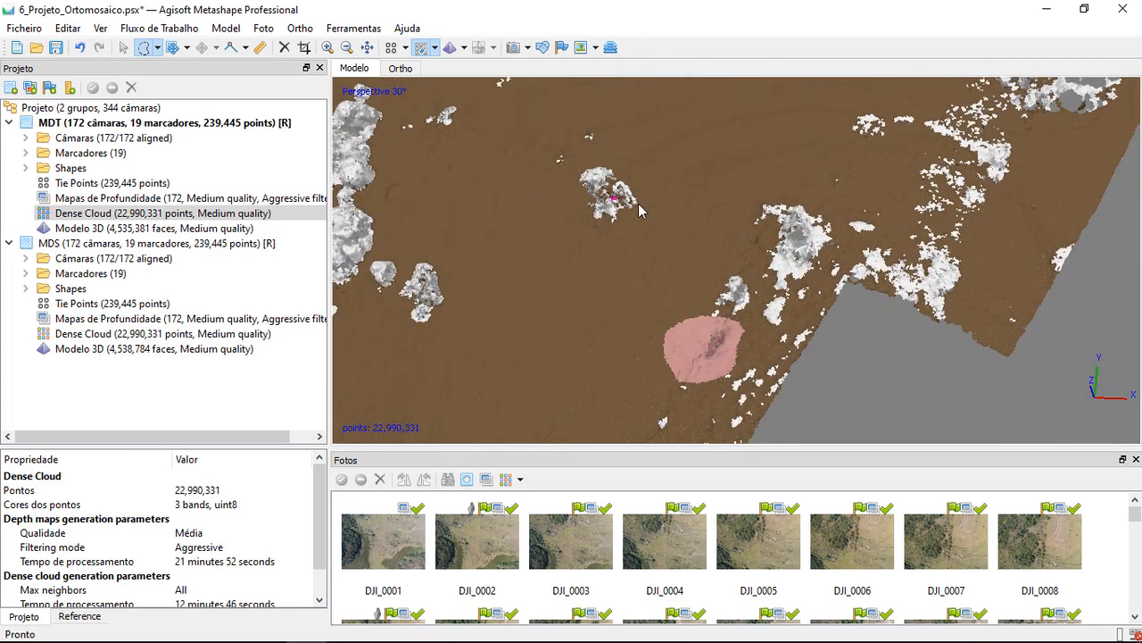
pyautogui.moveTo(639, 210)
pyautogui.mouseDown()
pyautogui.moveTo(607, 228)
pyautogui.moveTo(593, 174)
pyautogui.moveTo(637, 209)
pyautogui.mouseUp()
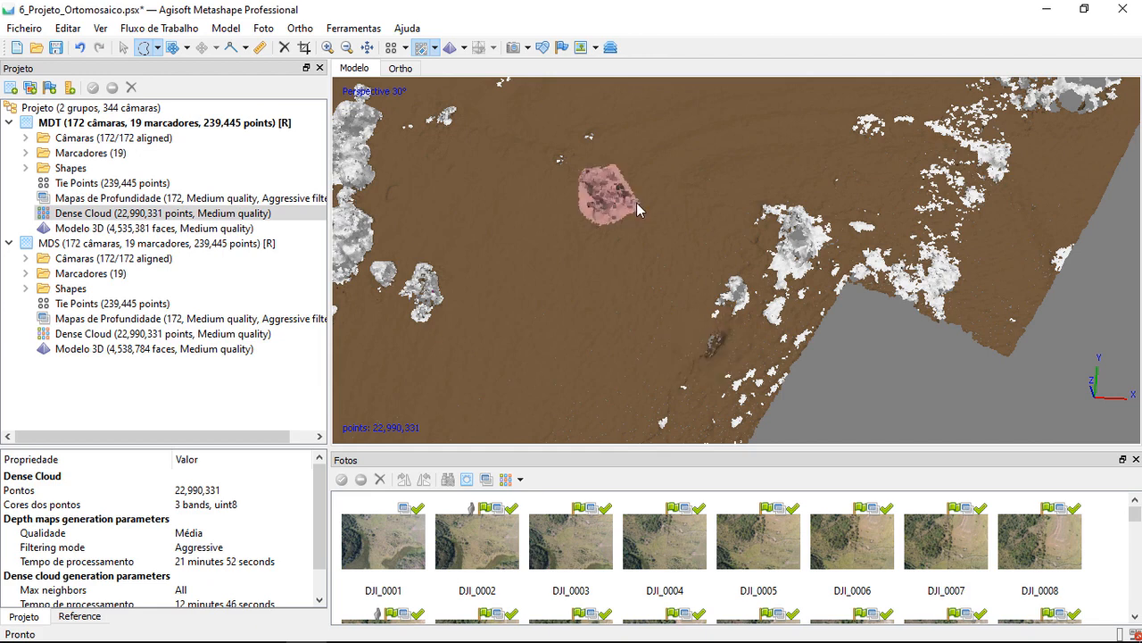
pyautogui.hotkey('ctrl', 'shift', 'c')
pyautogui.click(616, 329)
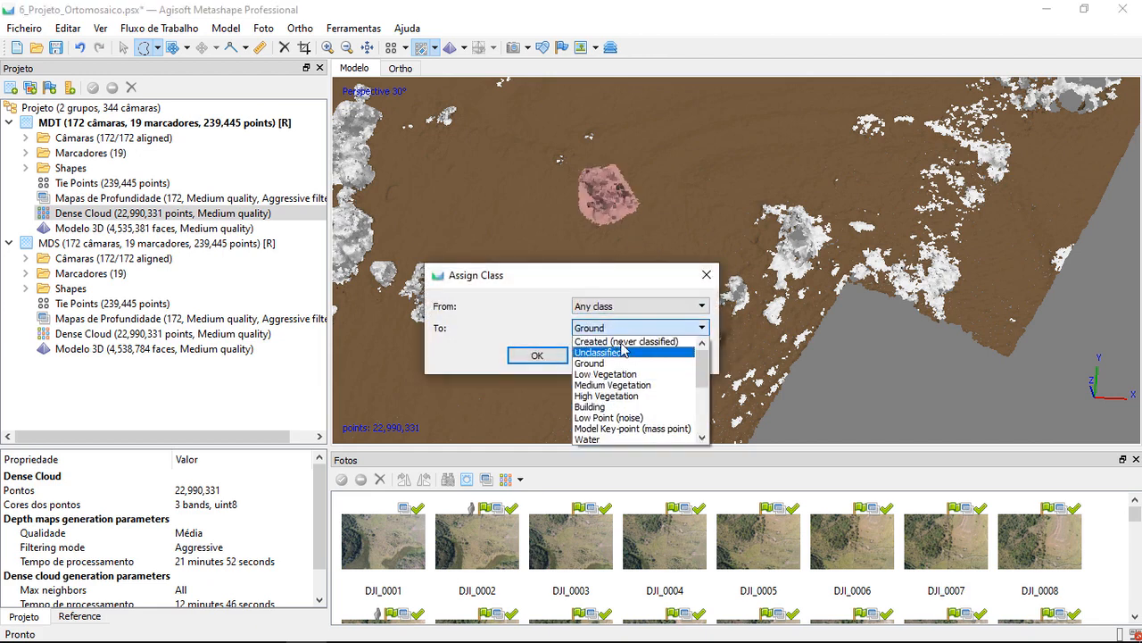
pyautogui.click(538, 355)
pyautogui.click(603, 329)
pyautogui.click(625, 341)
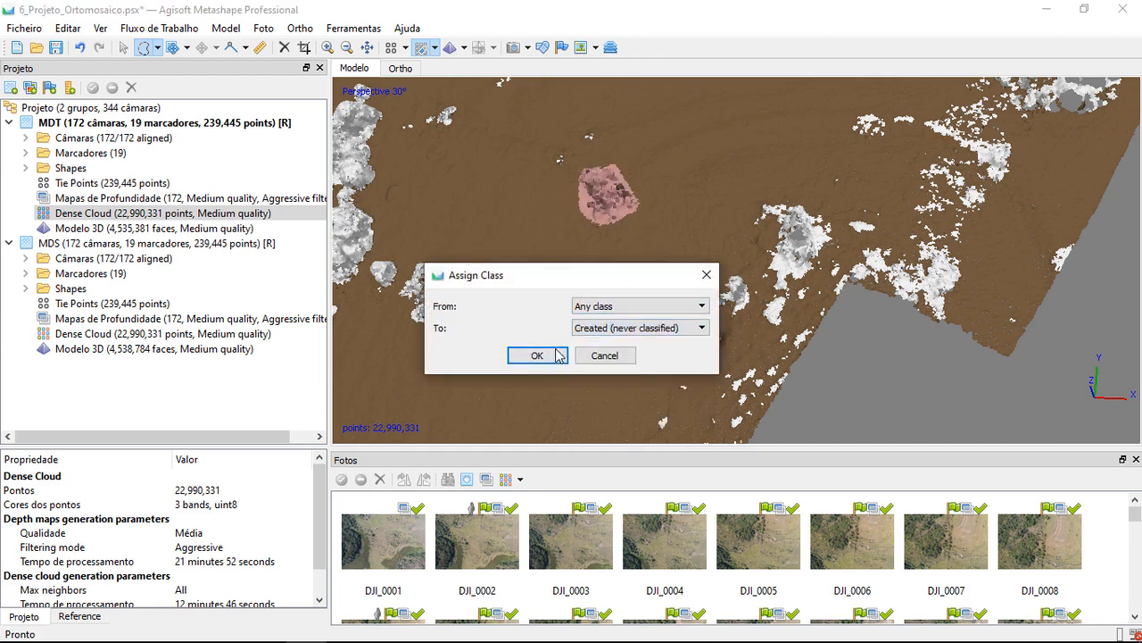
pyautogui.click(559, 354)
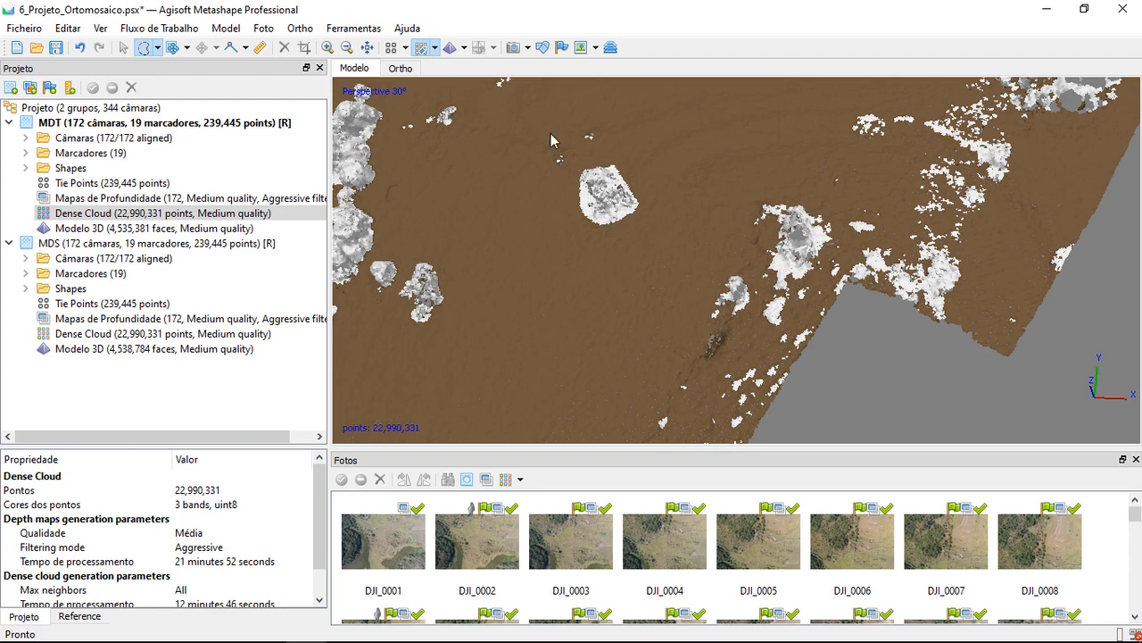
# Display the dense cloud in its natural colours and check the tree next to the notched eastern edge
pyautogui.click(435, 47)
pyautogui.click(451, 70)
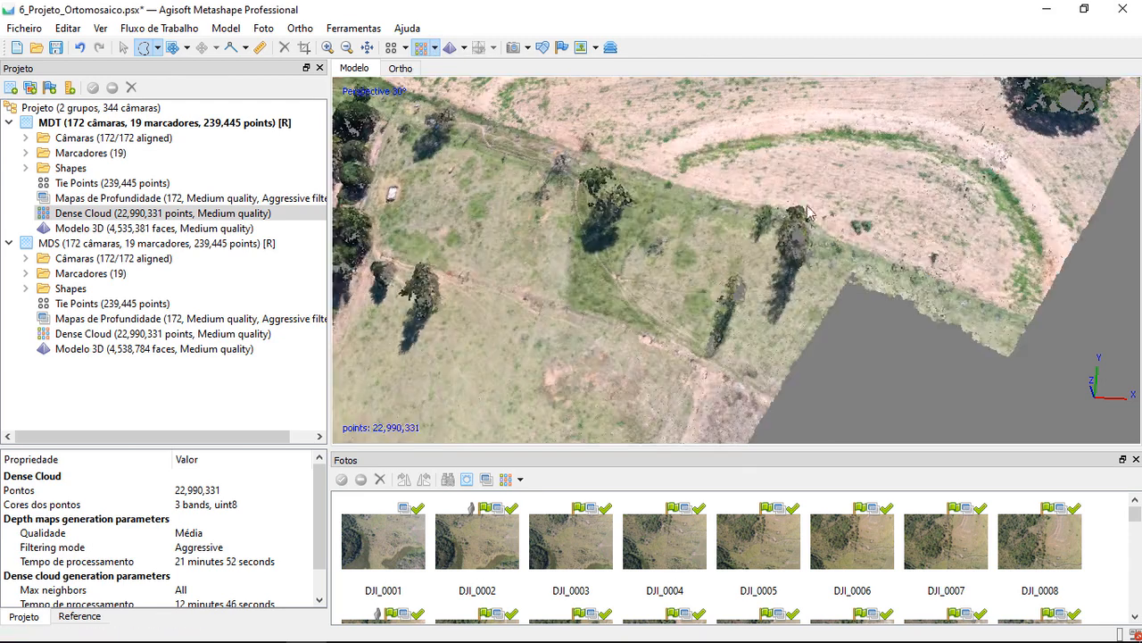
pyautogui.moveTo(815, 247)
pyautogui.mouseDown()
pyautogui.moveTo(786, 278)
pyautogui.moveTo(762, 220)
pyautogui.moveTo(822, 249)
pyautogui.mouseUp()
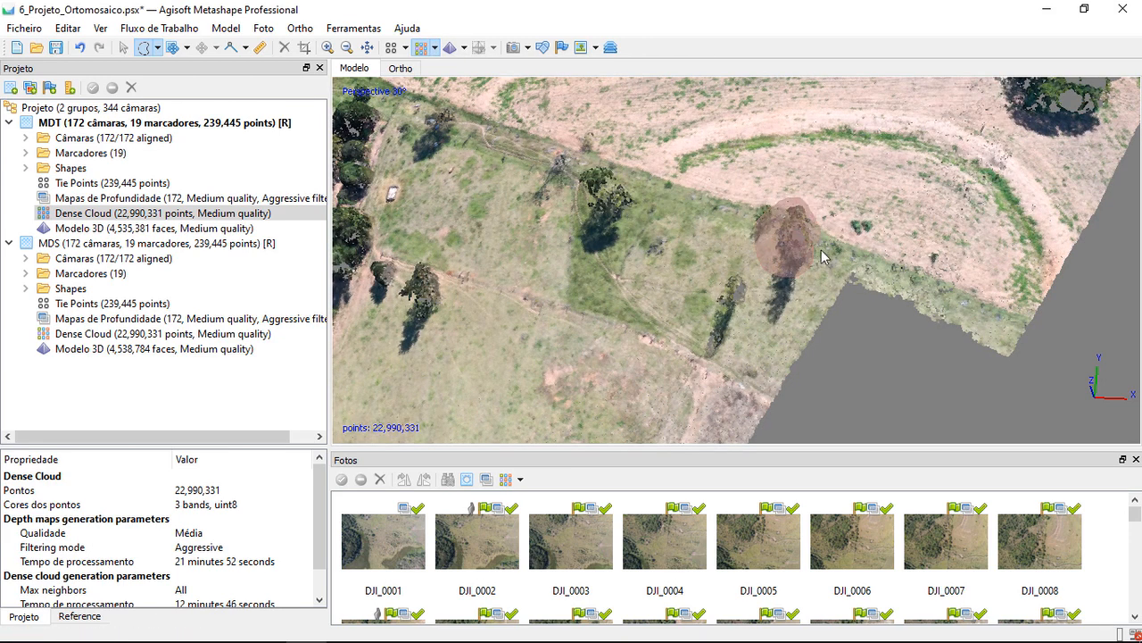
pyautogui.click(795, 255)
# Examine the trees with missing points along the eastern edge, including the row beside the two sheds, in the coloured dense cloud
pyautogui.scroll(-5, 776, 241)
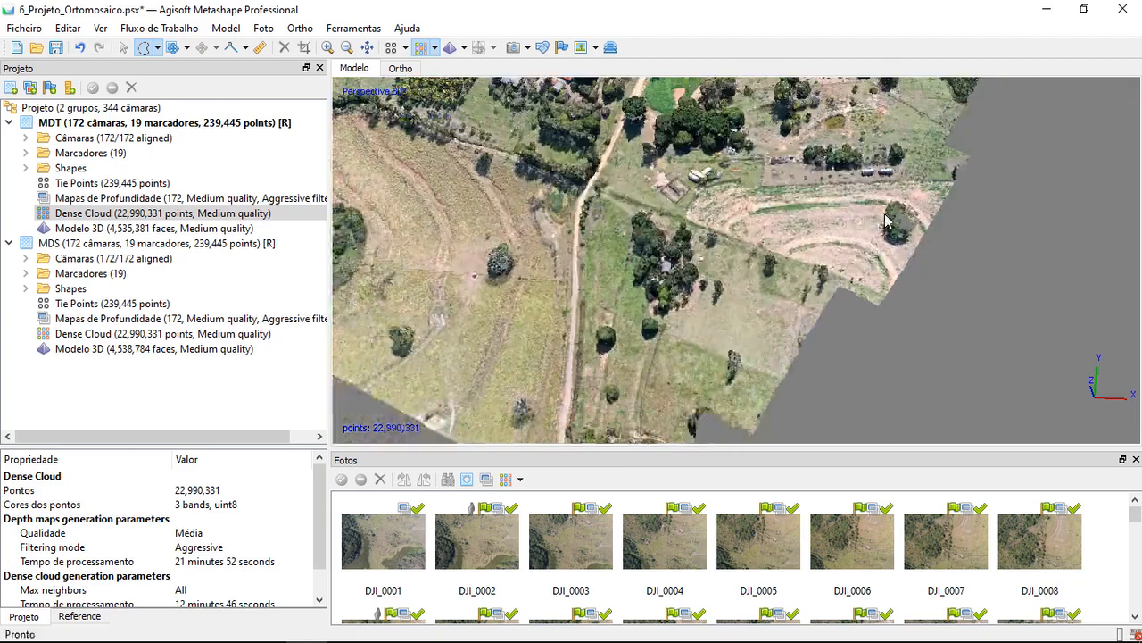
pyautogui.scroll(3, 621, 174)
pyautogui.moveTo(978, 186)
pyautogui.mouseDown()
pyautogui.moveTo(849, 250)
pyautogui.moveTo(978, 187)
pyautogui.mouseUp()
pyautogui.click(1000, 184)
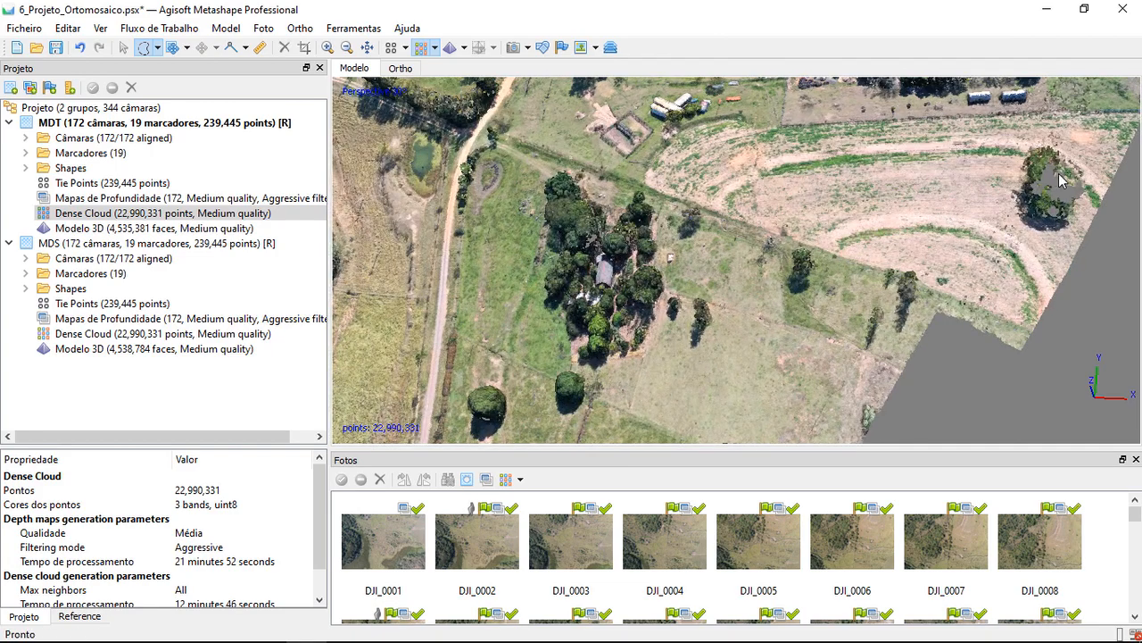
pyautogui.scroll(5, 982, 192)
pyautogui.scroll(-5, 725, 178)
pyautogui.scroll(4, 762, 248)
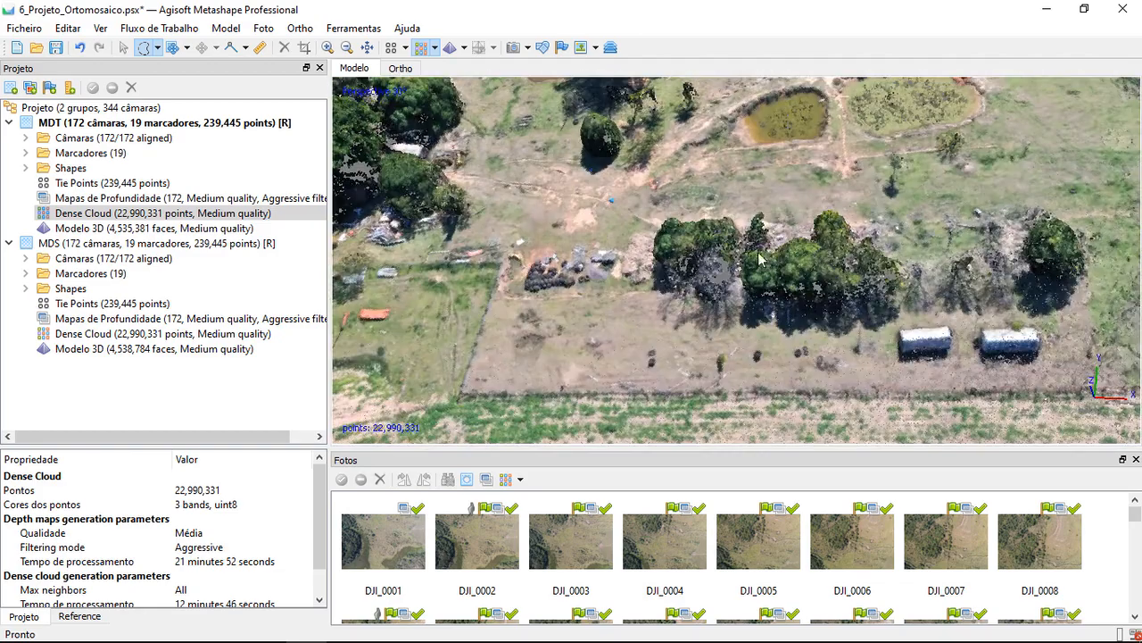
pyautogui.scroll(-4, 763, 248)
pyautogui.scroll(5, 682, 150)
pyautogui.scroll(-2, 683, 152)
pyautogui.scroll(-5, 737, 276)
pyautogui.scroll(-8, 857, 268)
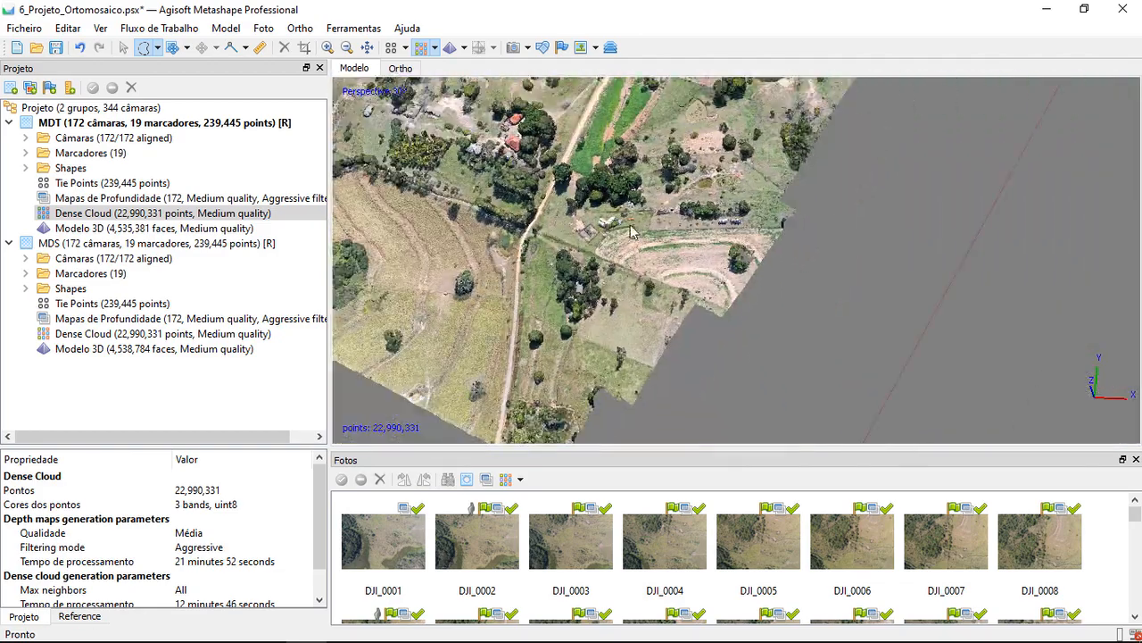
# Show the marker positions and compare their distribution with the incomplete tree near the cloud's eastern edge
pyautogui.click(561, 47)
pyautogui.scroll(-1, 631, 320)
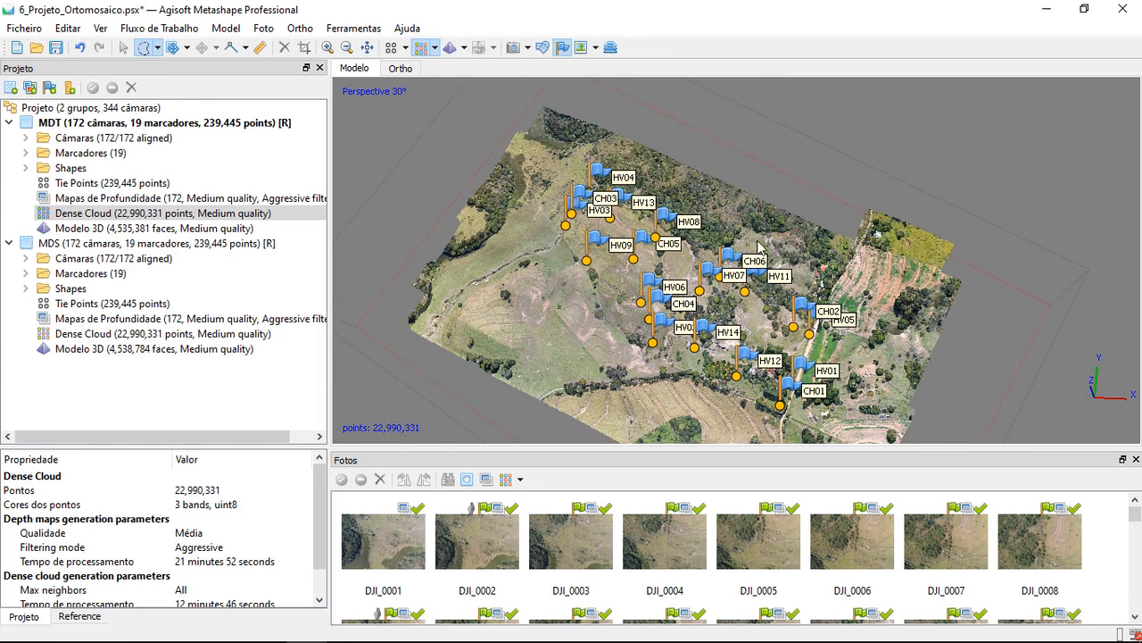
pyautogui.scroll(5, 799, 304)
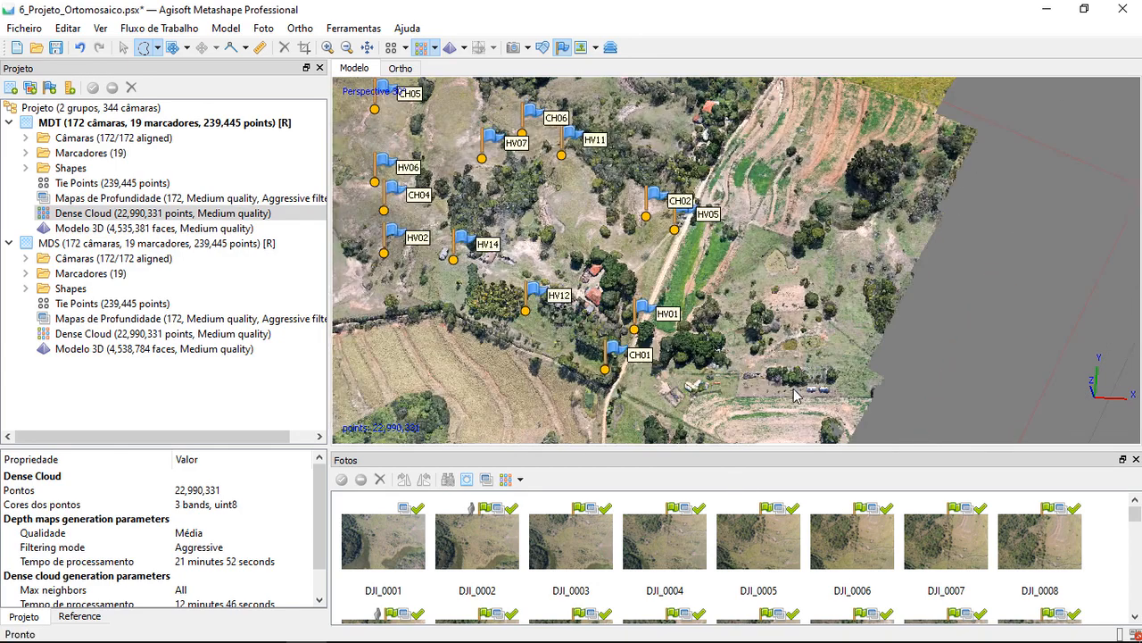
pyautogui.scroll(5, 858, 305)
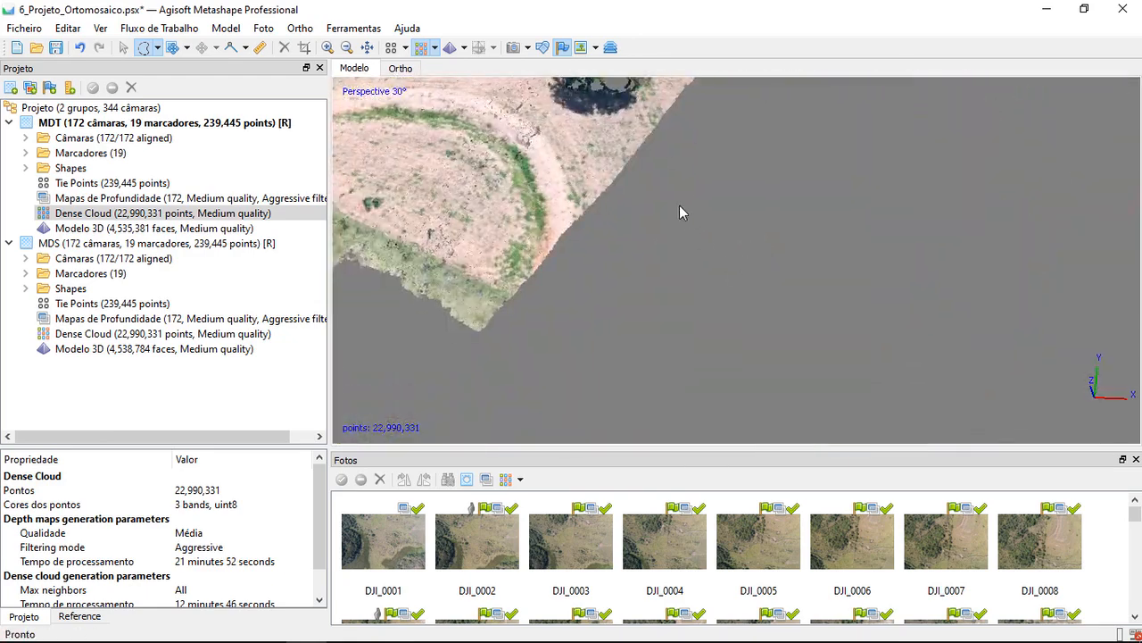
pyautogui.moveTo(680, 206); pyautogui.dragTo(717, 287, button='middle')
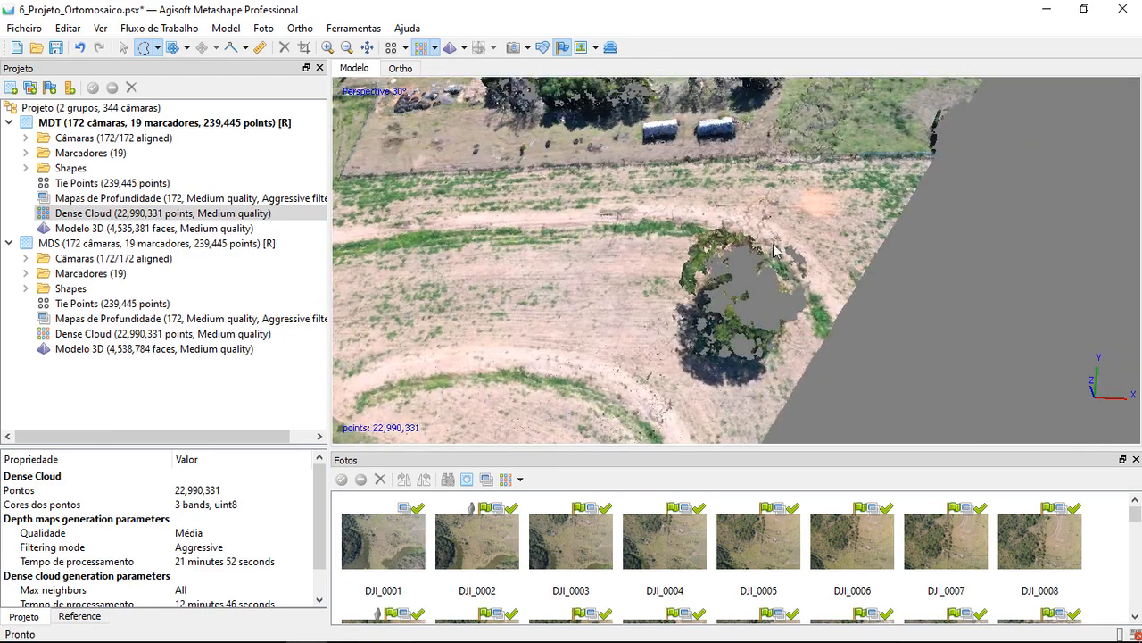
pyautogui.scroll(-6, 805, 332)
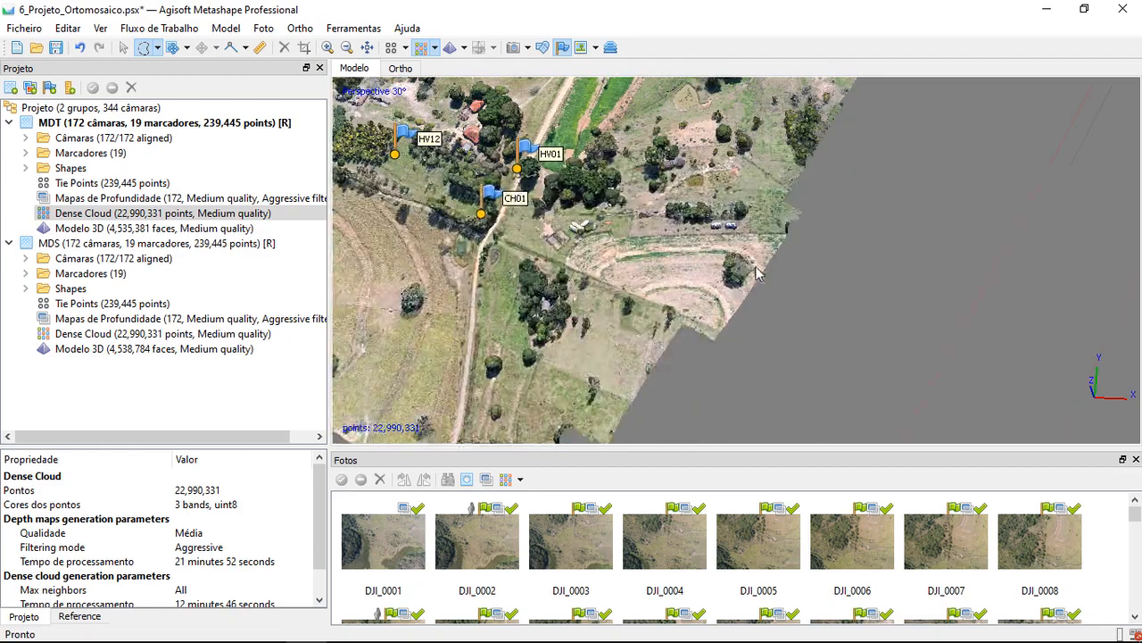
pyautogui.moveTo(615, 229); pyautogui.dragTo(689, 342, button='middle')
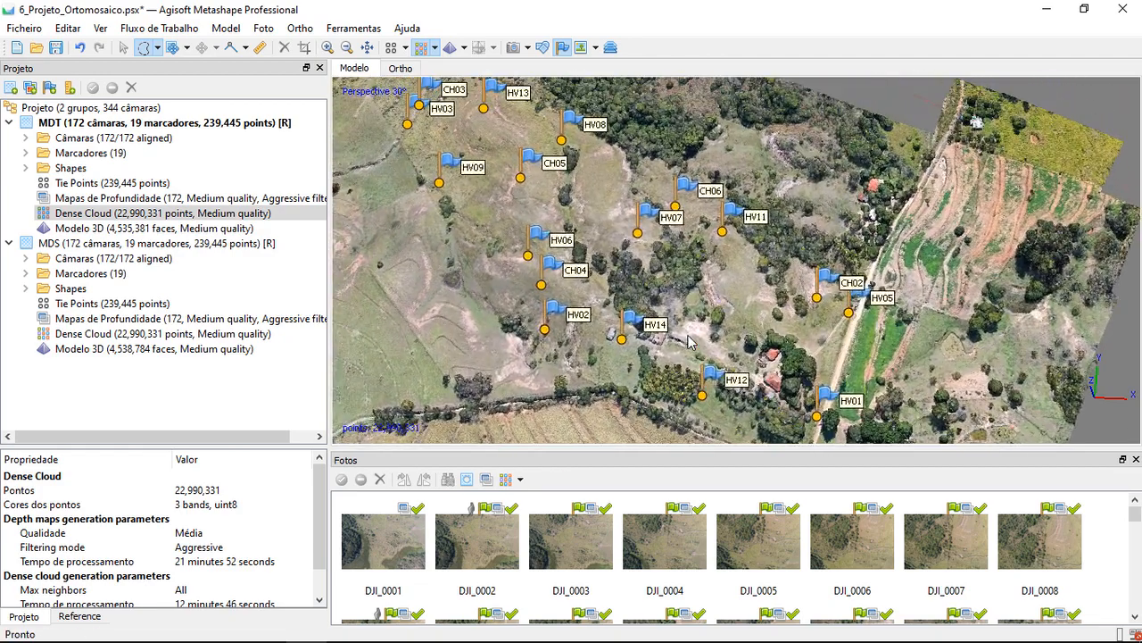
pyautogui.scroll(-2, 687, 341)
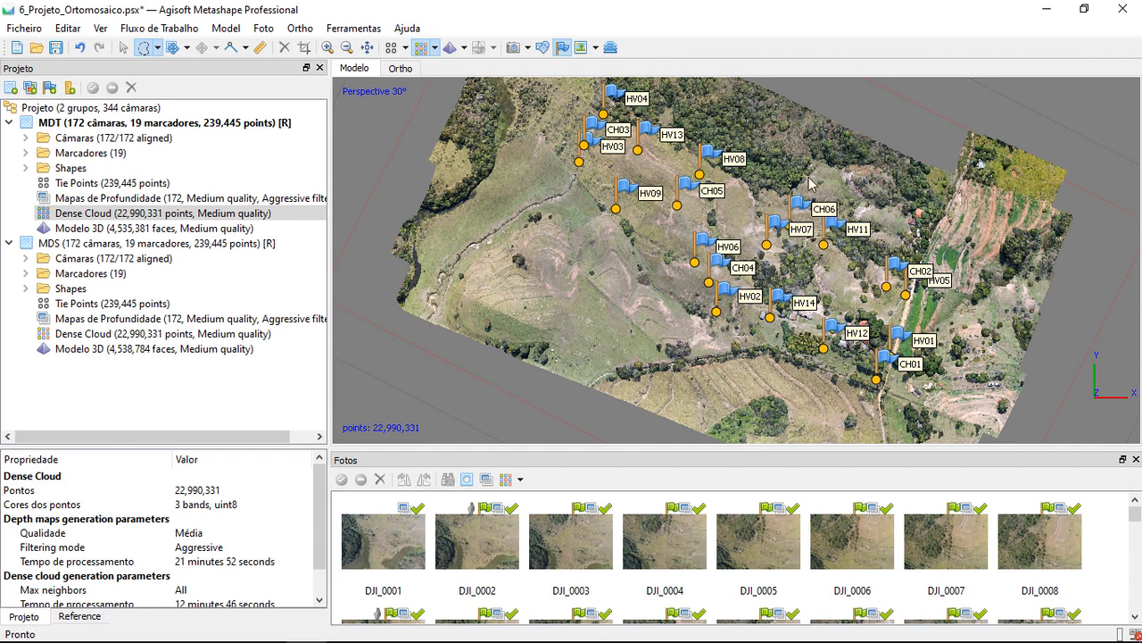
pyautogui.moveTo(792, 162); pyautogui.dragTo(732, 168, button='middle')
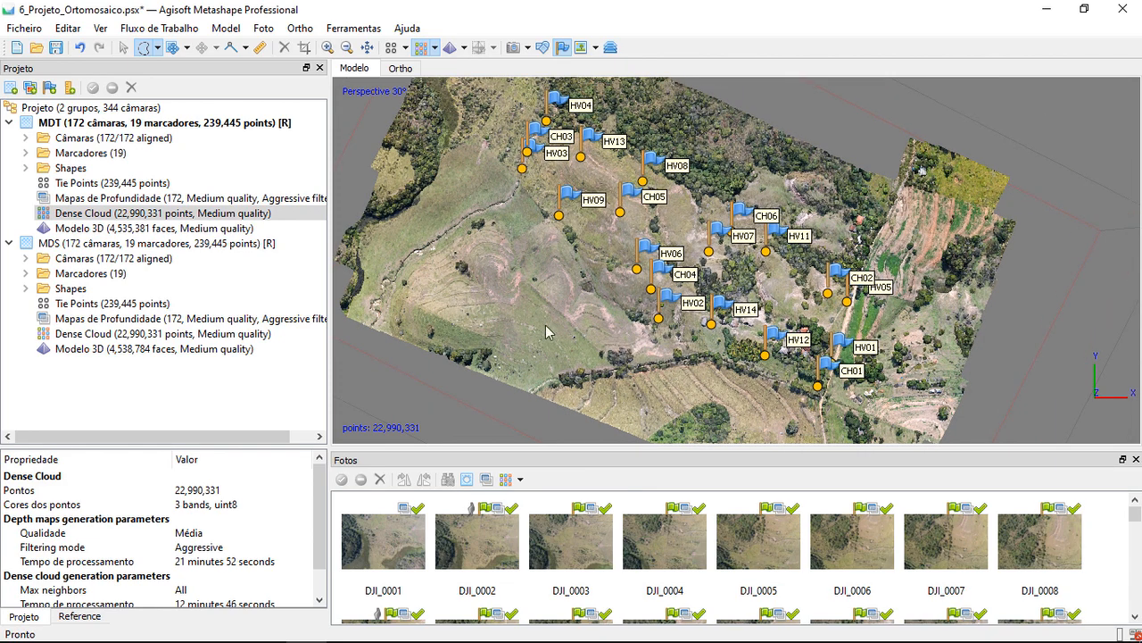
# Inspect the area east of markers HV01 and CH01 for its distance from the control points
pyautogui.click(435, 48)
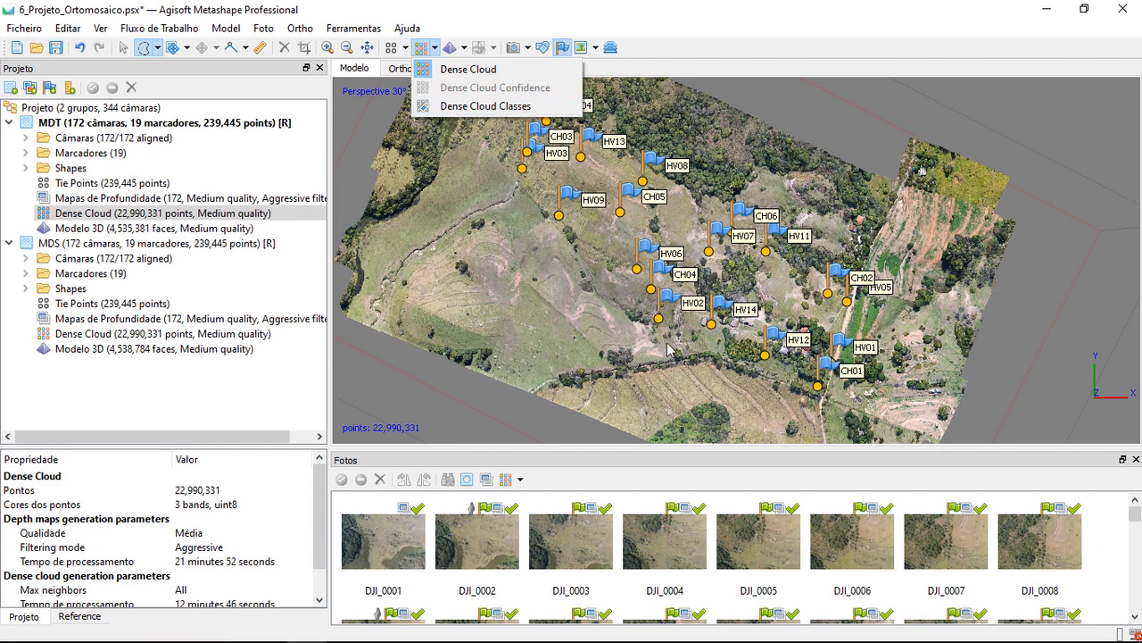
pyautogui.click(482, 30)
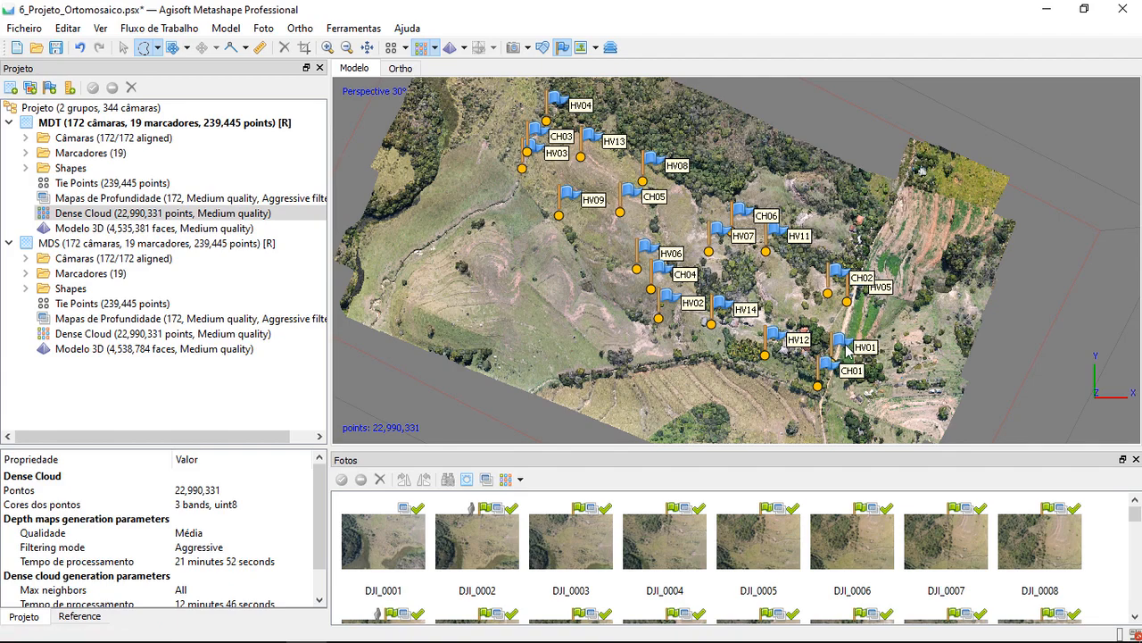
pyautogui.scroll(3, 846, 348)
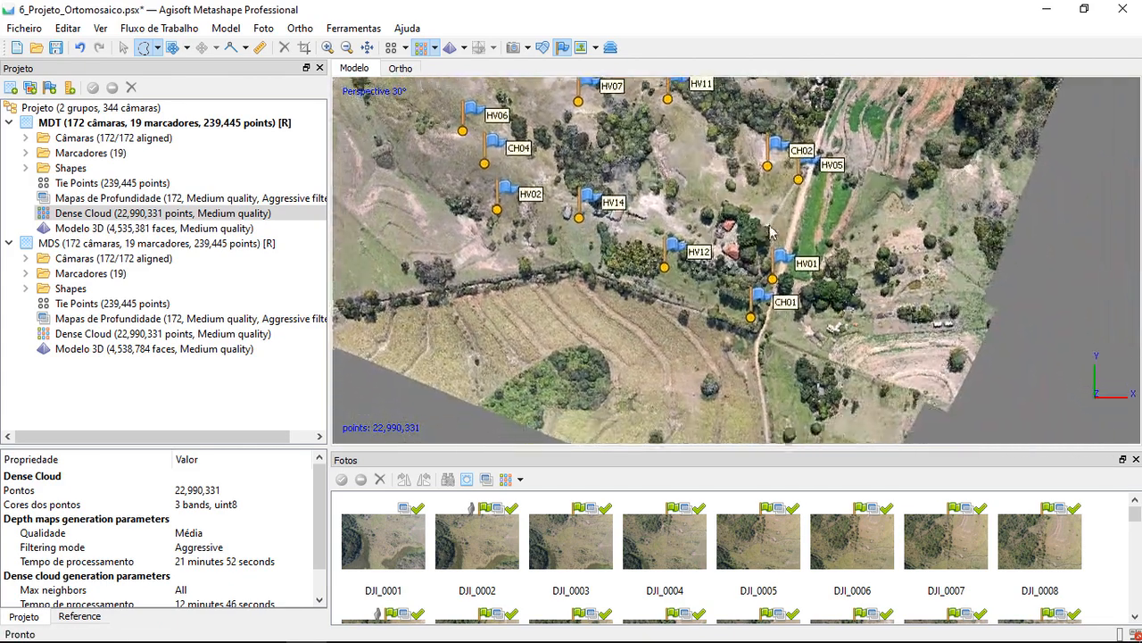
pyautogui.scroll(3, 873, 397)
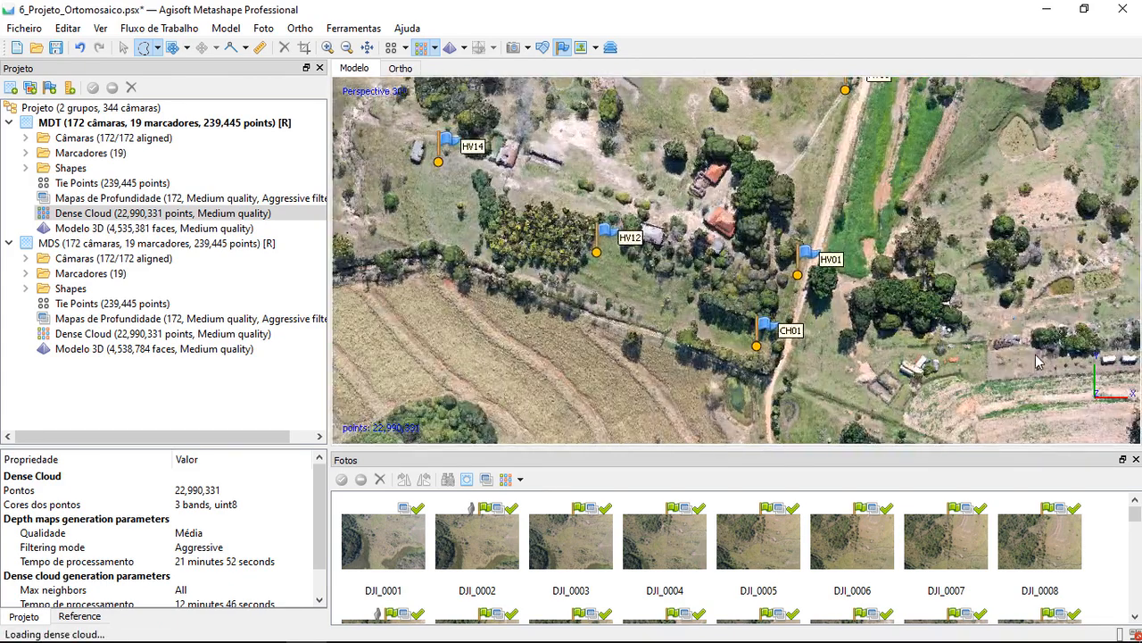
pyautogui.moveTo(1036, 355); pyautogui.dragTo(834, 281, button='middle')
pyautogui.scroll(2, 933, 353)
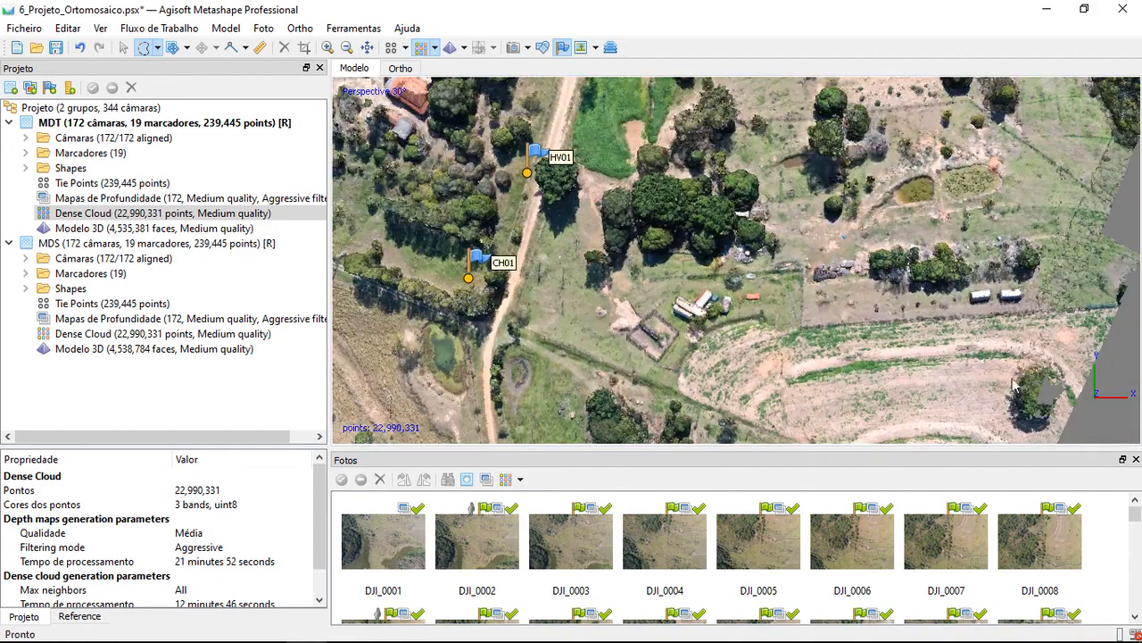
pyautogui.scroll(-5, 1032, 380)
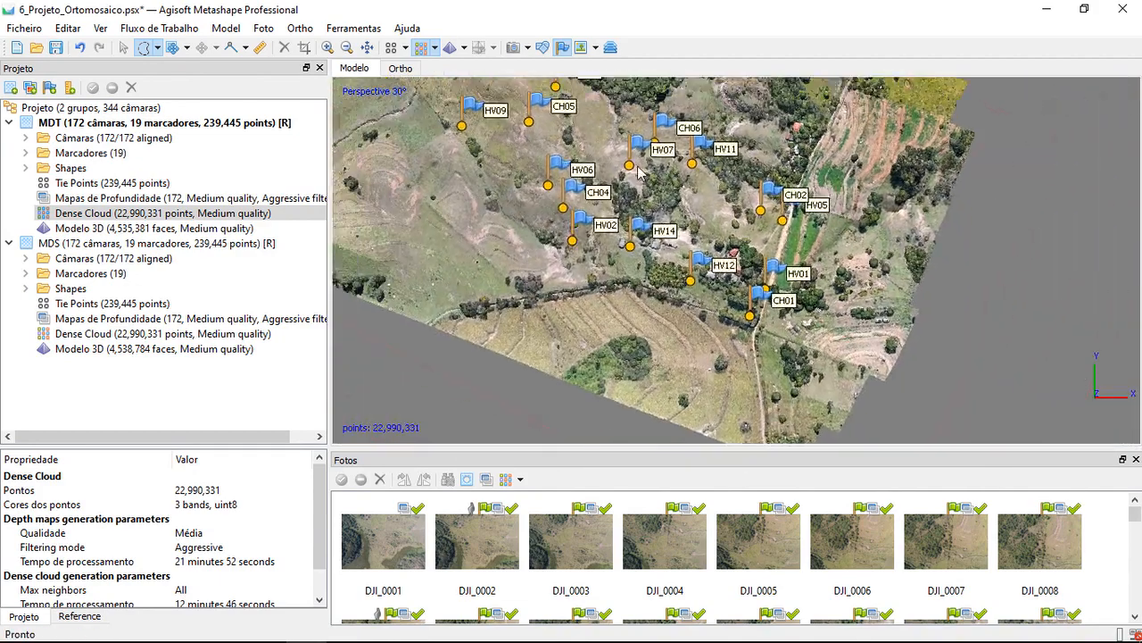
# Review the Camera Overlap map in Survey Statistics and compare it with the incomplete tree near the dense cloud's eastern edge
pyautogui.click(354, 27)
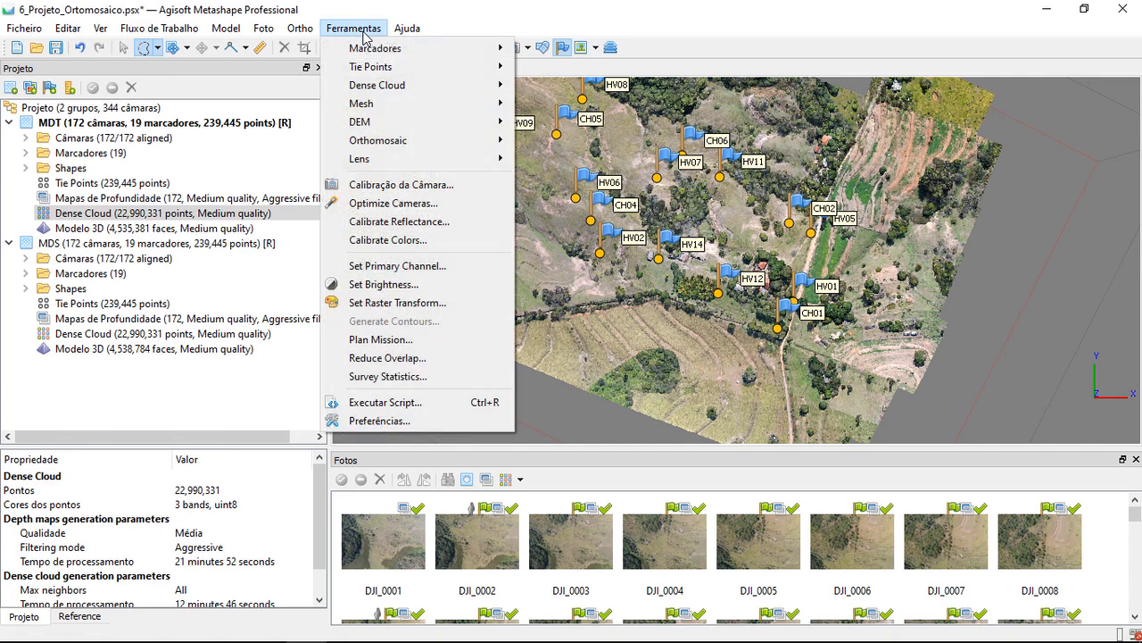
pyautogui.click(427, 380)
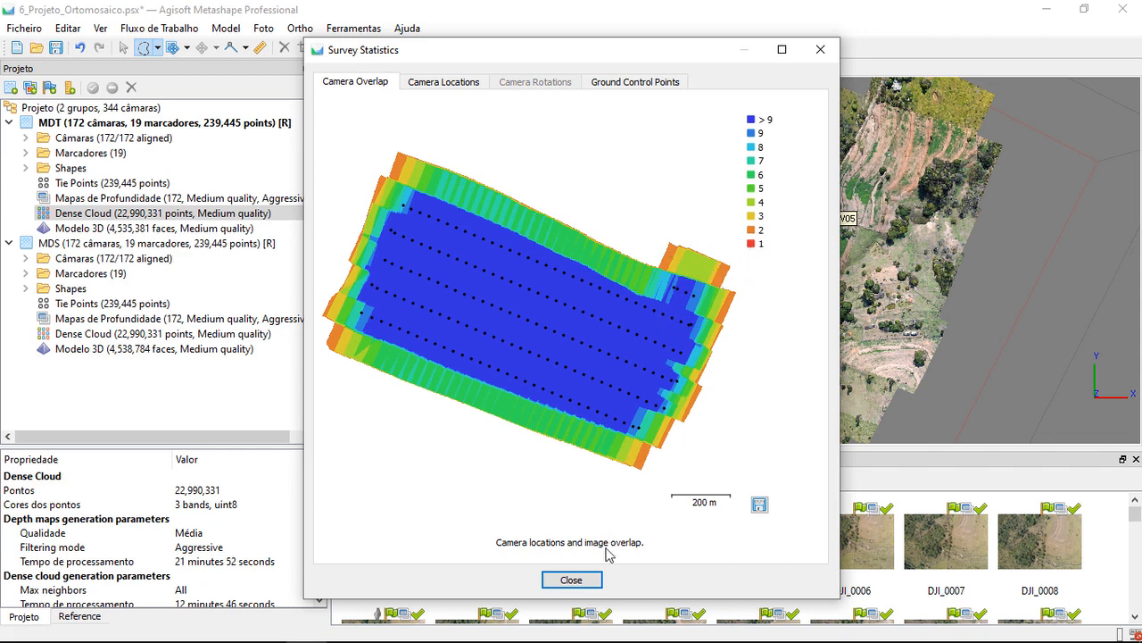
pyautogui.click(820, 50)
pyautogui.scroll(3, 901, 393)
pyautogui.scroll(2, 946, 319)
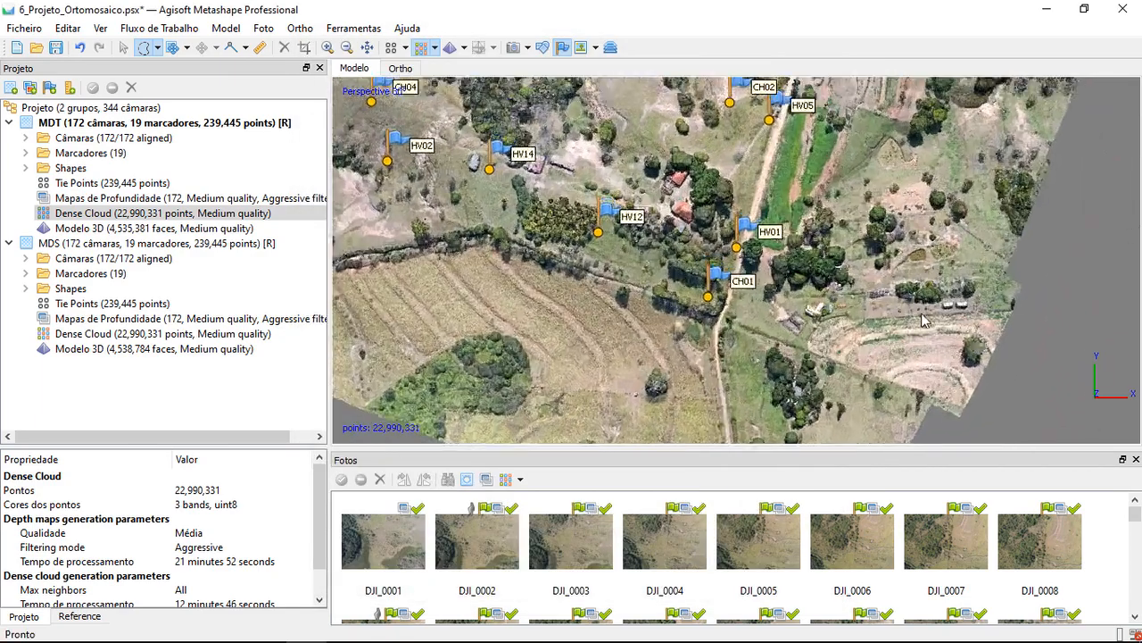
pyautogui.scroll(2, 1071, 395)
pyautogui.moveTo(1105, 398); pyautogui.dragTo(1000, 324, button='middle')
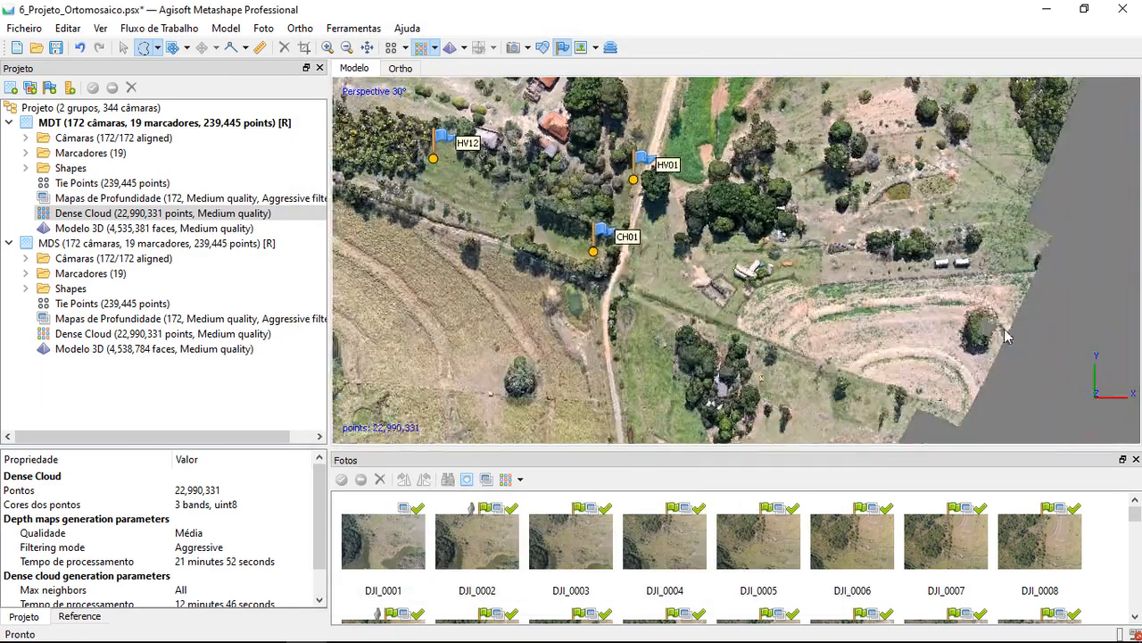
pyautogui.moveTo(588, 176); pyautogui.dragTo(784, 215, button='middle')
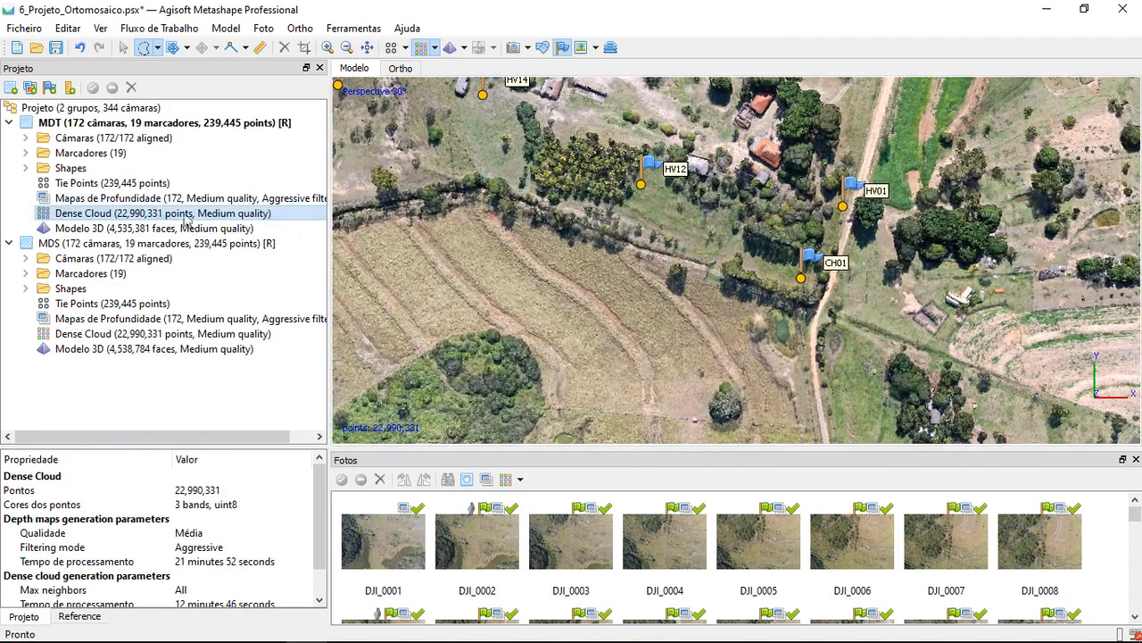
# Display the MDT 3D model and examine the remaining surface irregularities south of marker CH01 along the southern edge
pyautogui.doubleClick(157, 228)
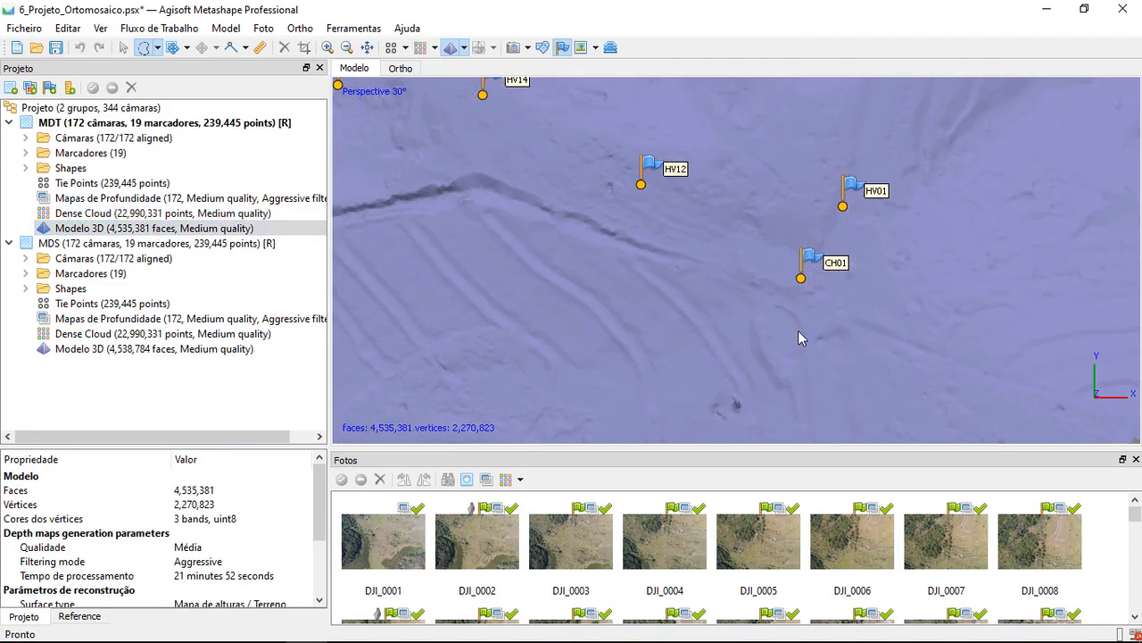
pyautogui.scroll(-3, 828, 352)
pyautogui.scroll(2, 806, 267)
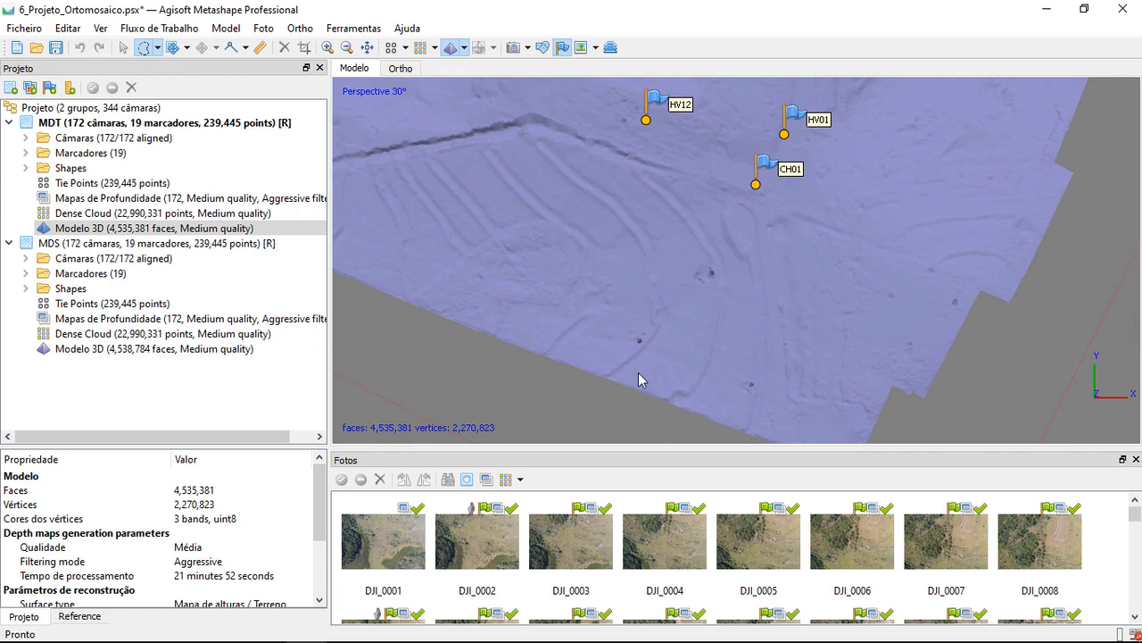
pyautogui.scroll(2, 599, 374)
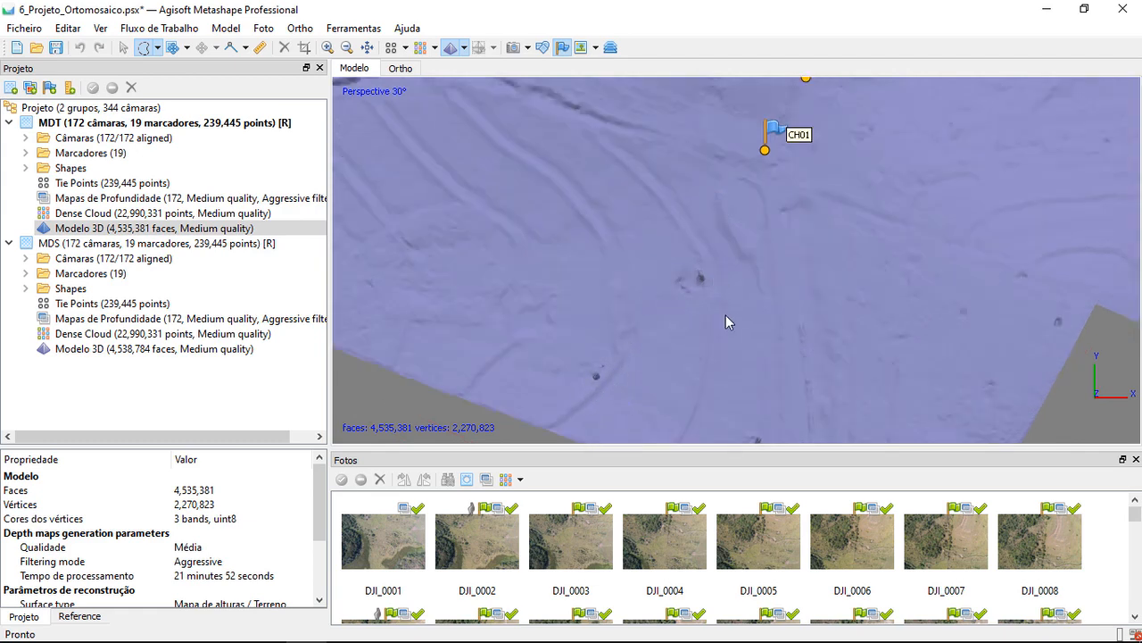
pyautogui.moveTo(759, 437); pyautogui.dragTo(747, 417, button='middle')
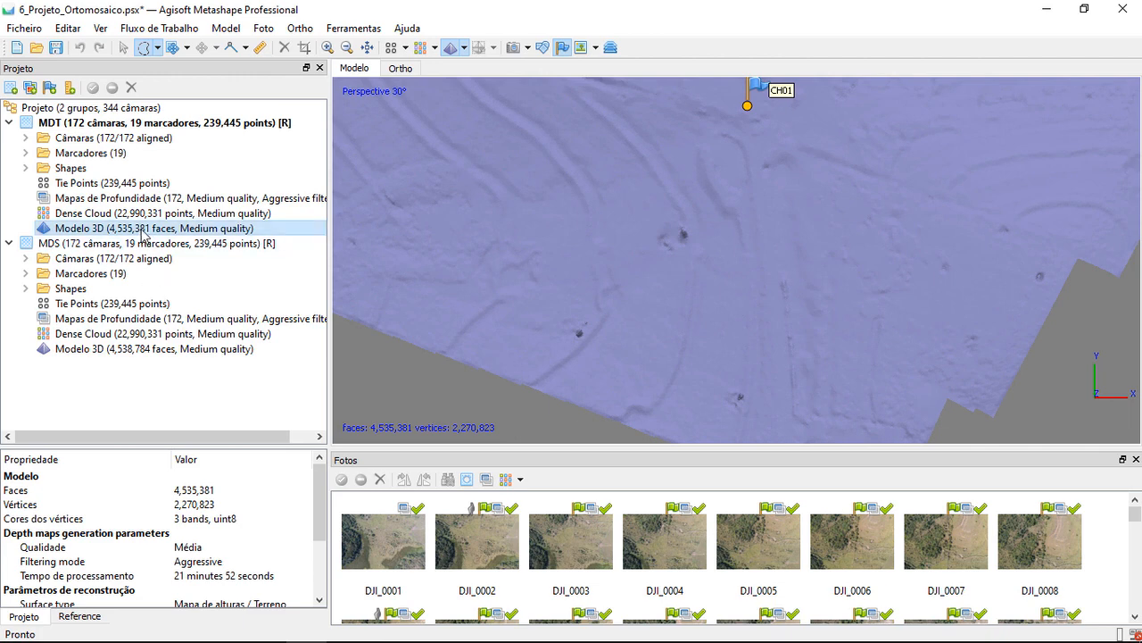
# Rebuild the MDT model from the dense cloud as a Height field (2.5D) with Elevada face count, using only Ground points
pyautogui.click(161, 28)
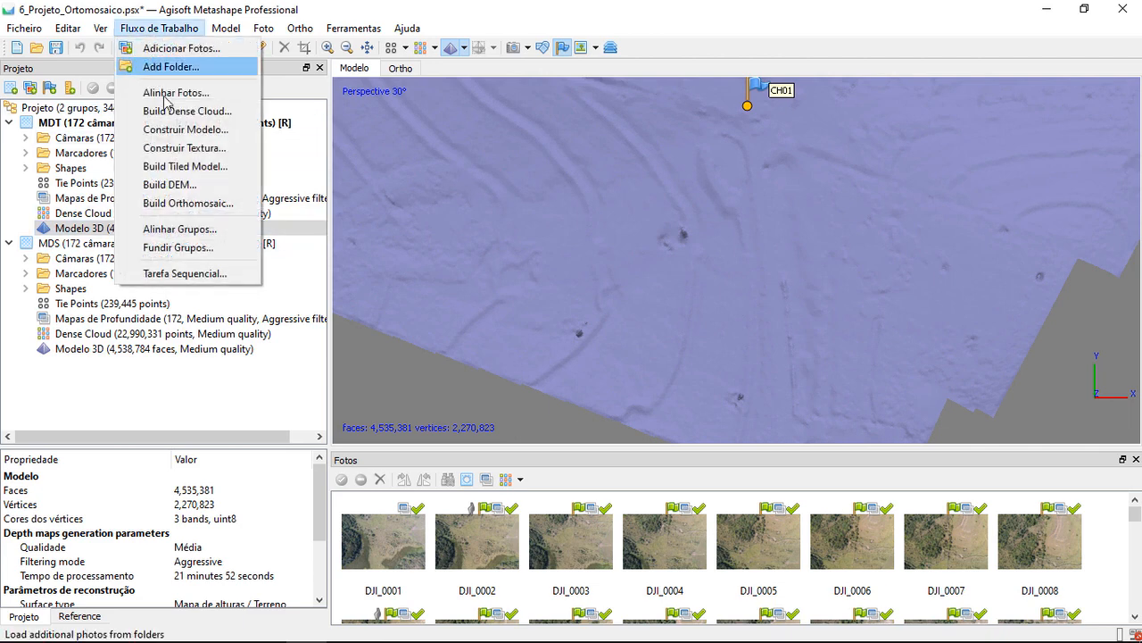
pyautogui.click(228, 130)
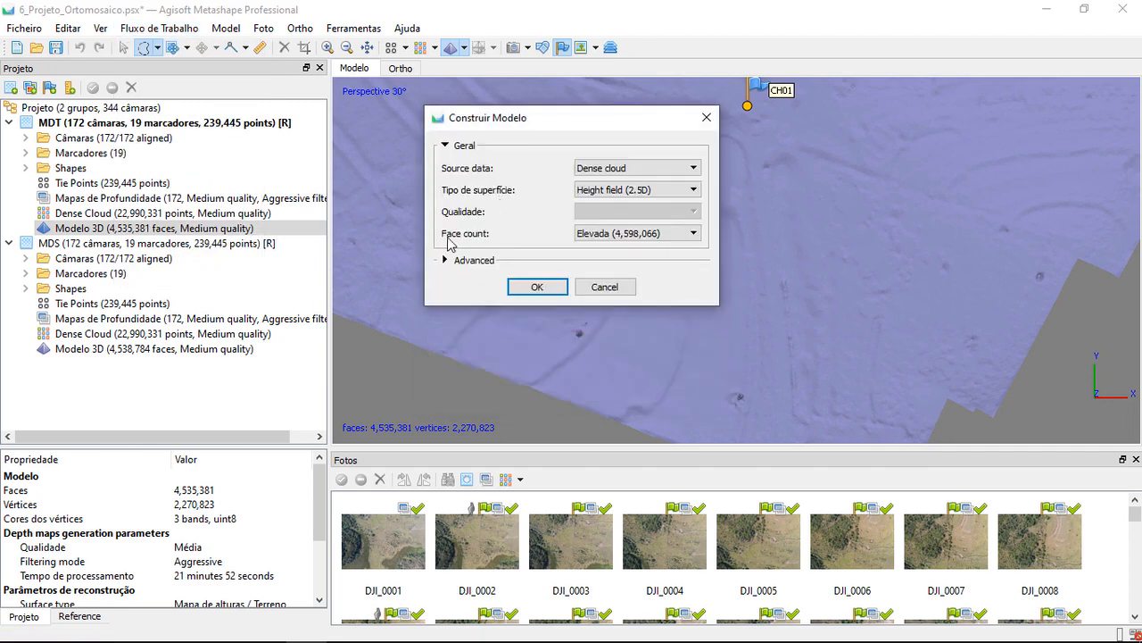
pyautogui.click(452, 264)
pyautogui.click(676, 337)
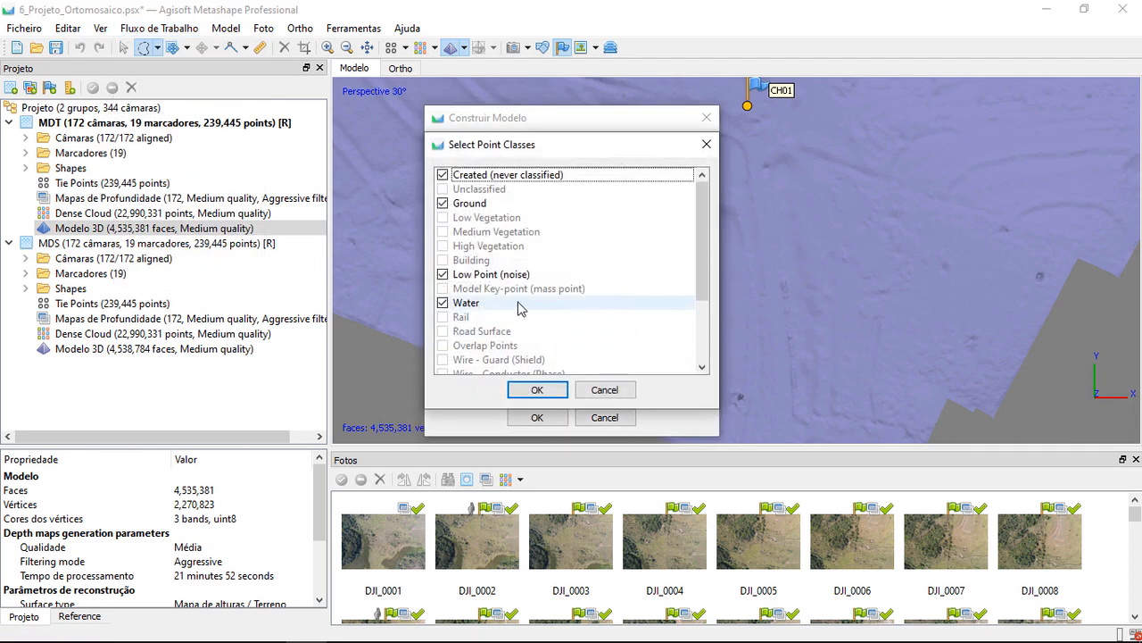
pyautogui.click(442, 303)
pyautogui.click(443, 274)
pyautogui.click(443, 174)
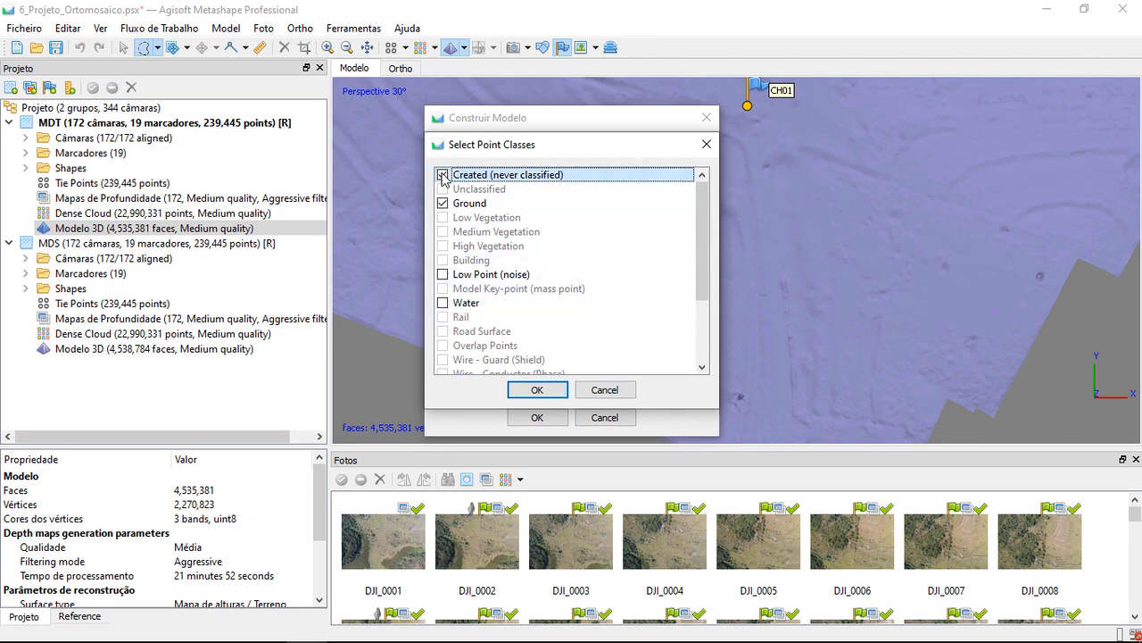
pyautogui.click(527, 389)
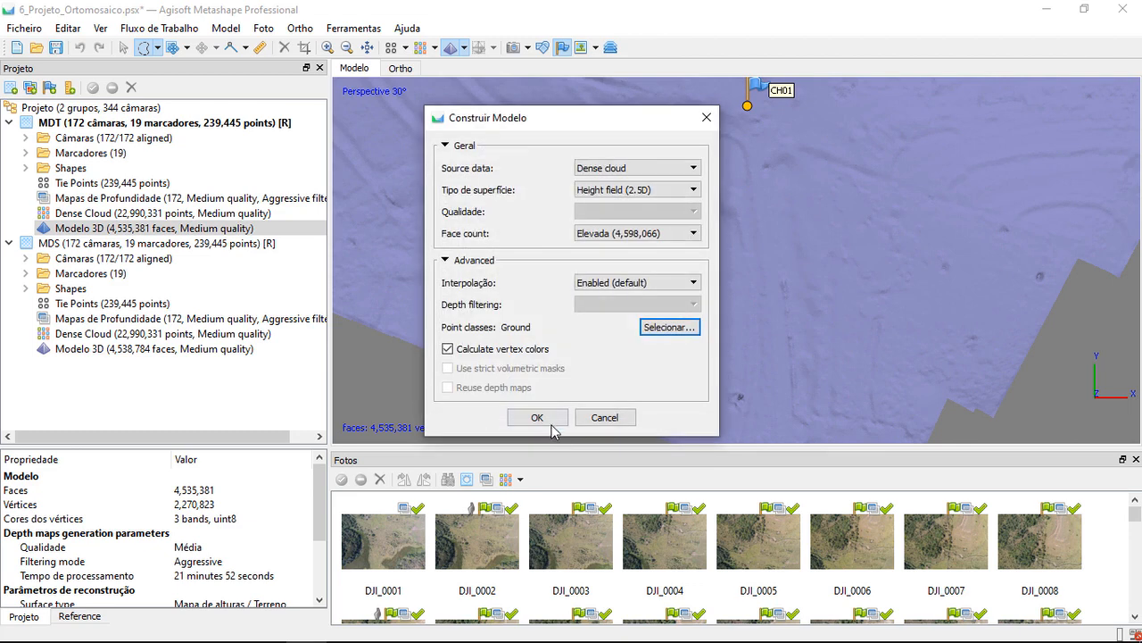
pyautogui.click(554, 416)
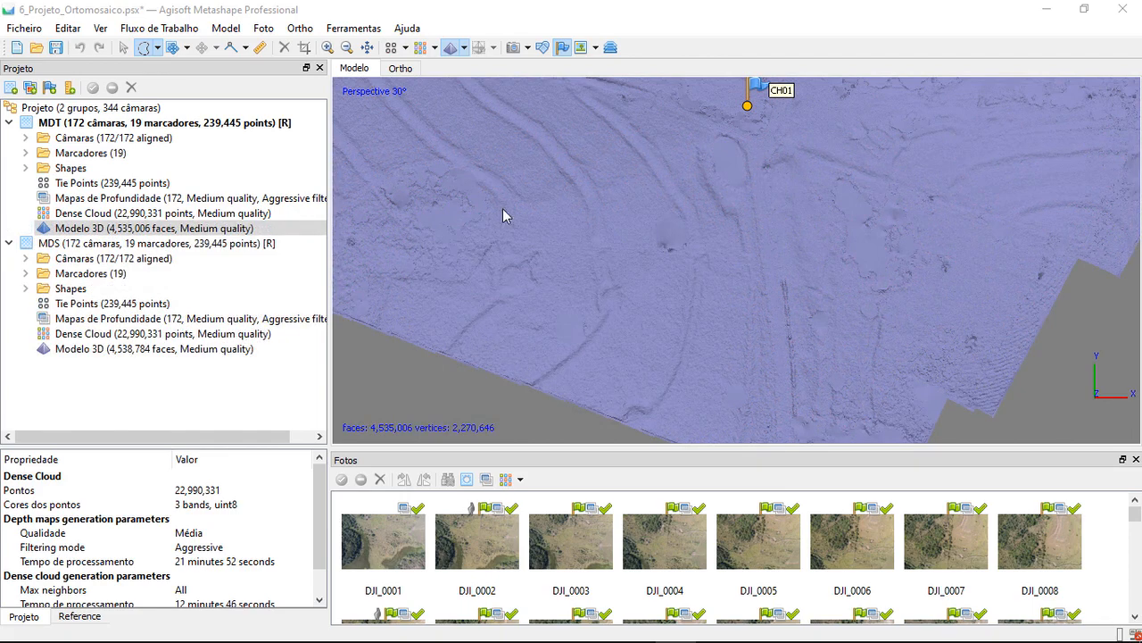
# Smooth the entire rebuilt MDT mesh with a strength of 4.00
pyautogui.click(357, 28)
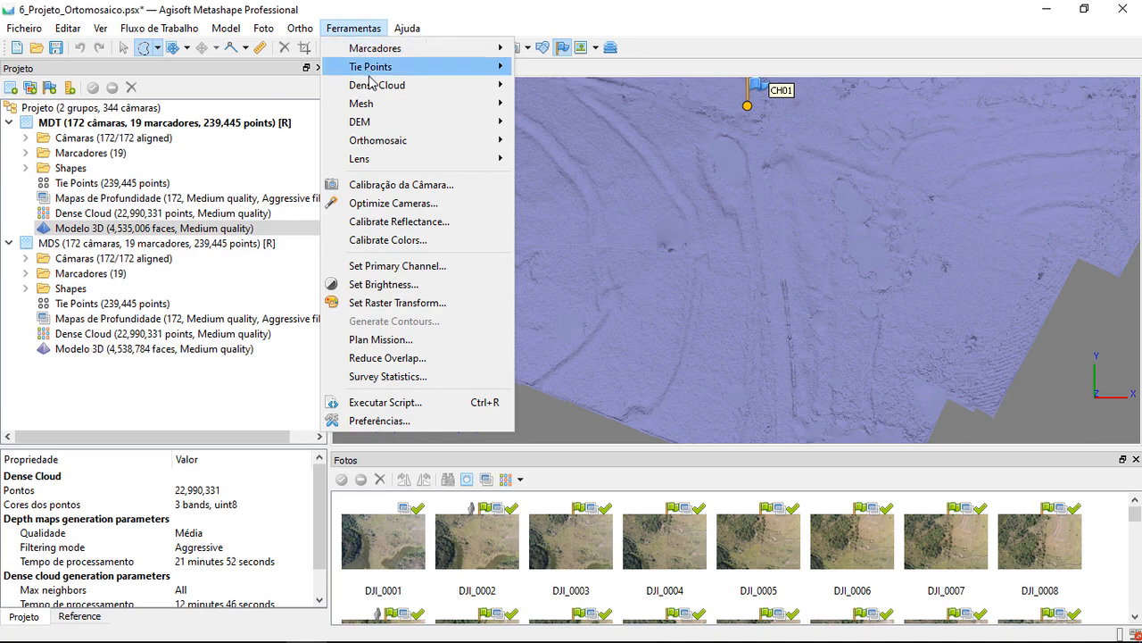
pyautogui.moveTo(444, 106)
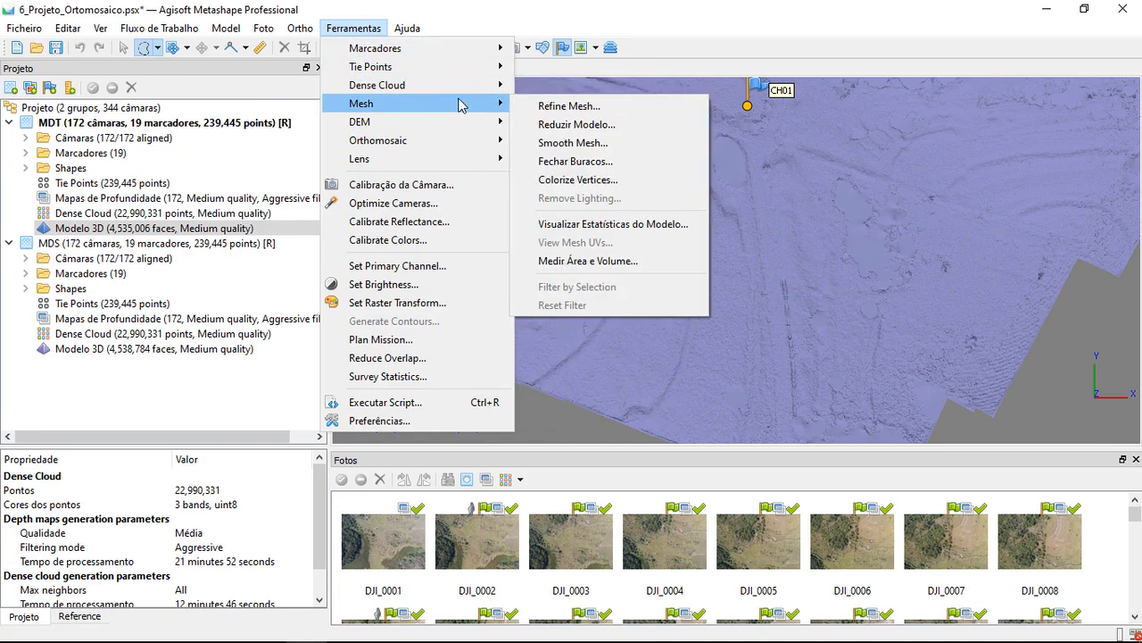
pyautogui.click(591, 148)
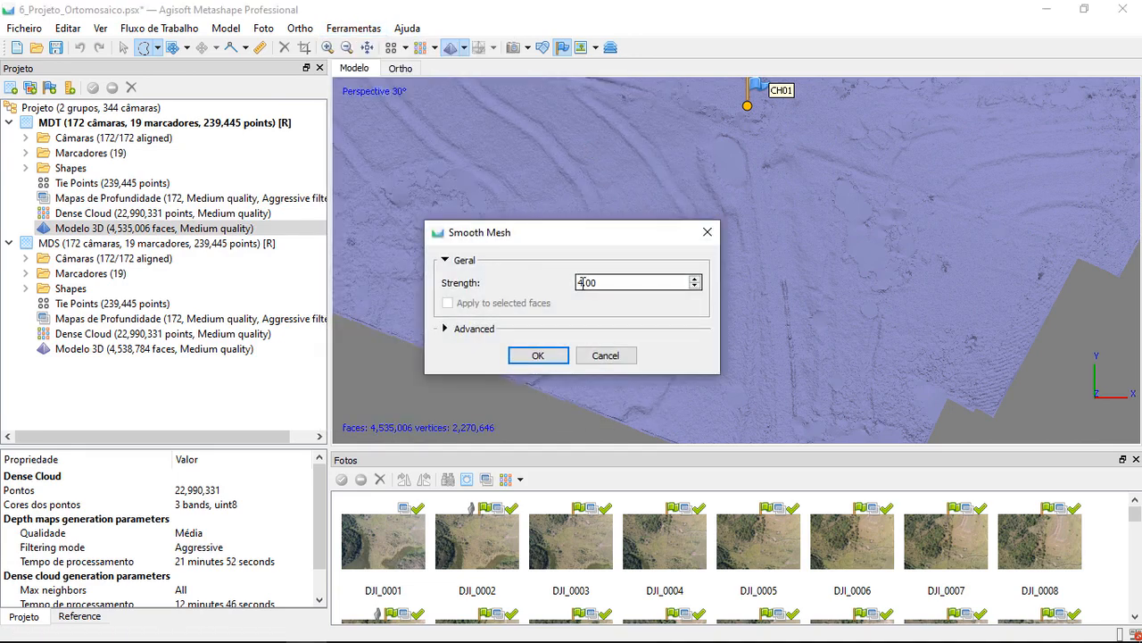
pyautogui.click(471, 329)
pyautogui.click(539, 378)
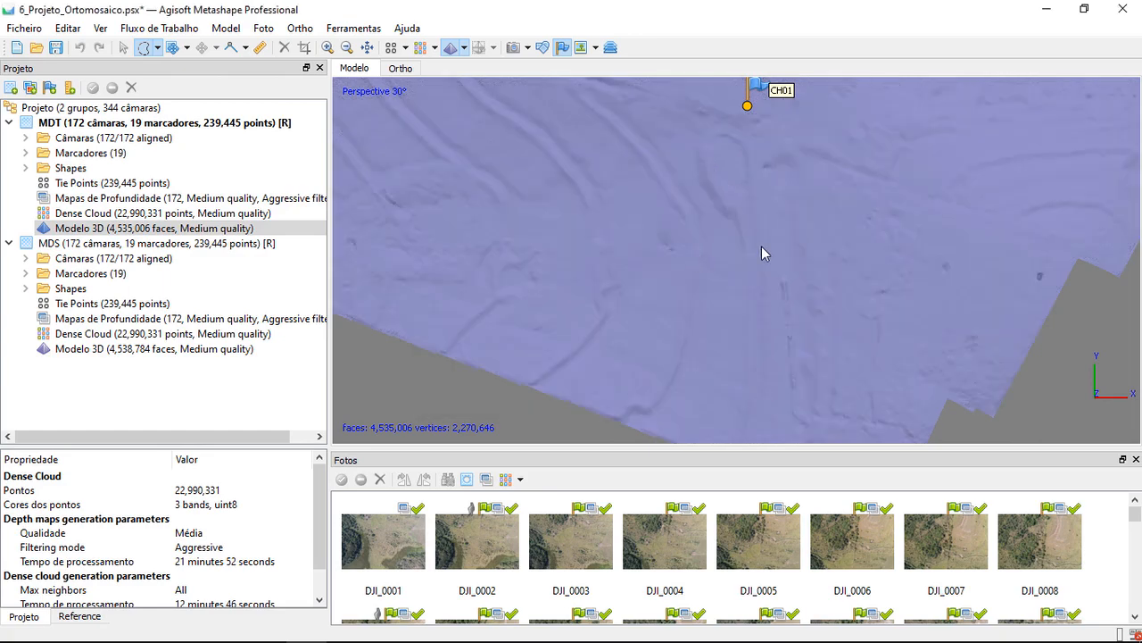
# Inspect the smoothed MDT terrain from the southern crop field across to the rough area along the northeastern edge
pyautogui.scroll(-2, 761, 248)
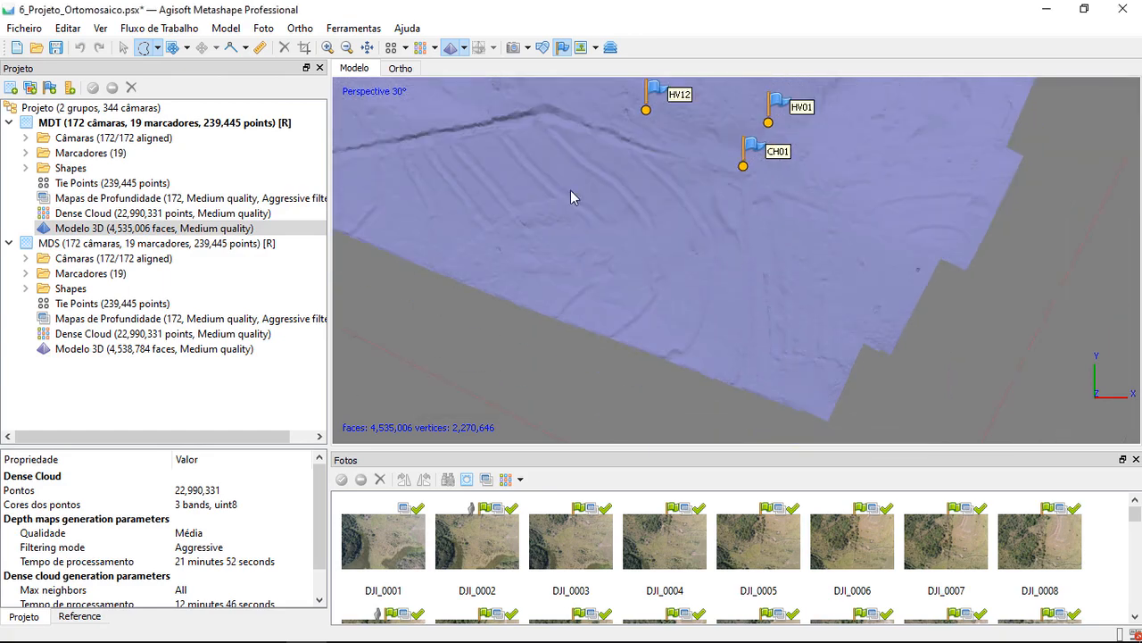
pyautogui.moveTo(570, 190); pyautogui.dragTo(742, 247, button='middle')
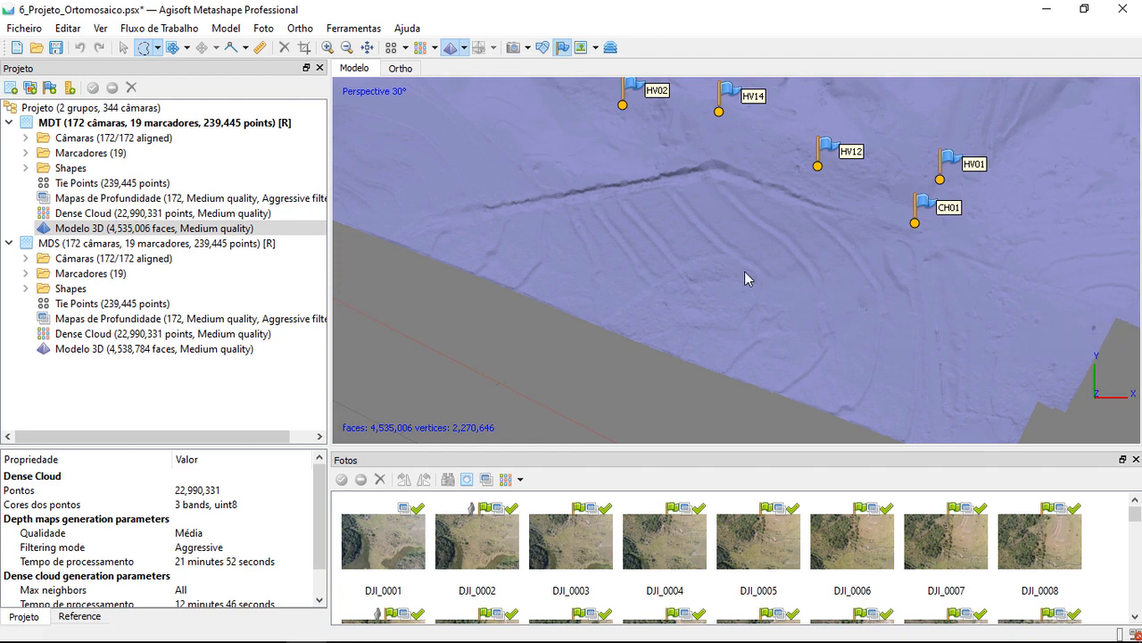
pyautogui.moveTo(744, 278); pyautogui.dragTo(671, 188)
pyautogui.moveTo(671, 188); pyautogui.dragTo(826, 164, button='middle')
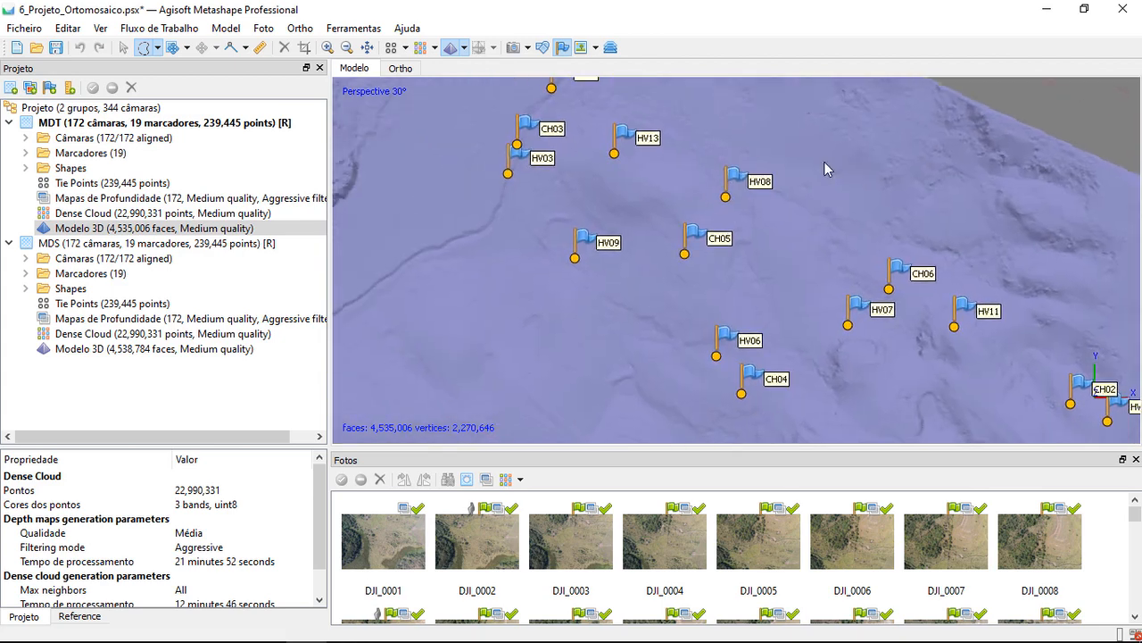
pyautogui.moveTo(982, 198); pyautogui.dragTo(770, 214, button='middle')
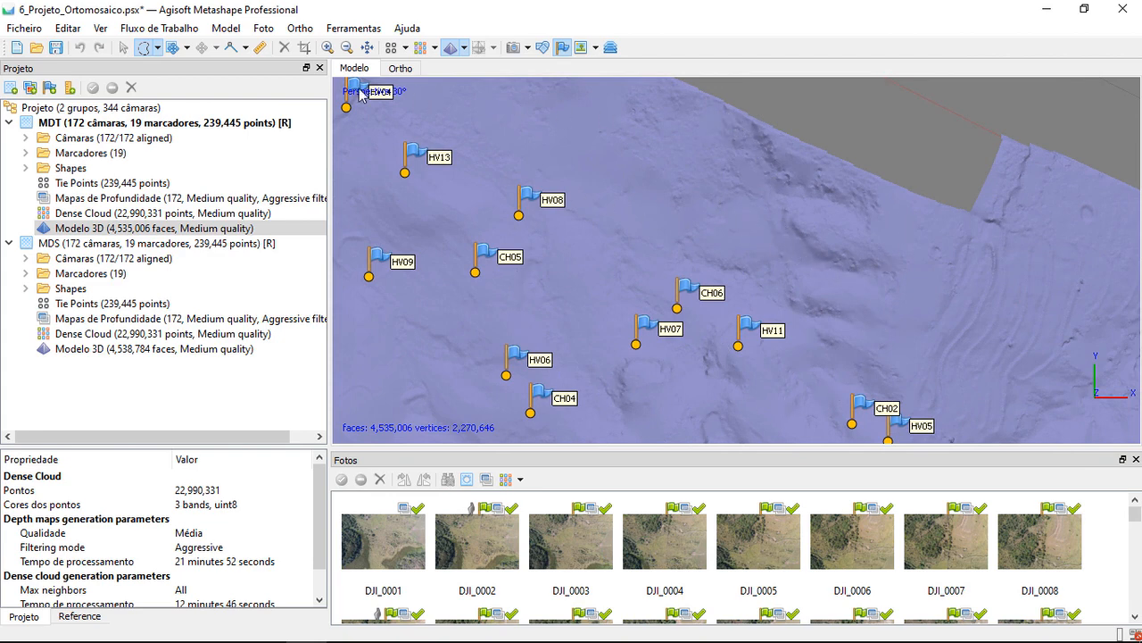
# Outline the rough terrain patch on the northeastern edge of the MDT mesh with a free-form selection
pyautogui.click(124, 48)
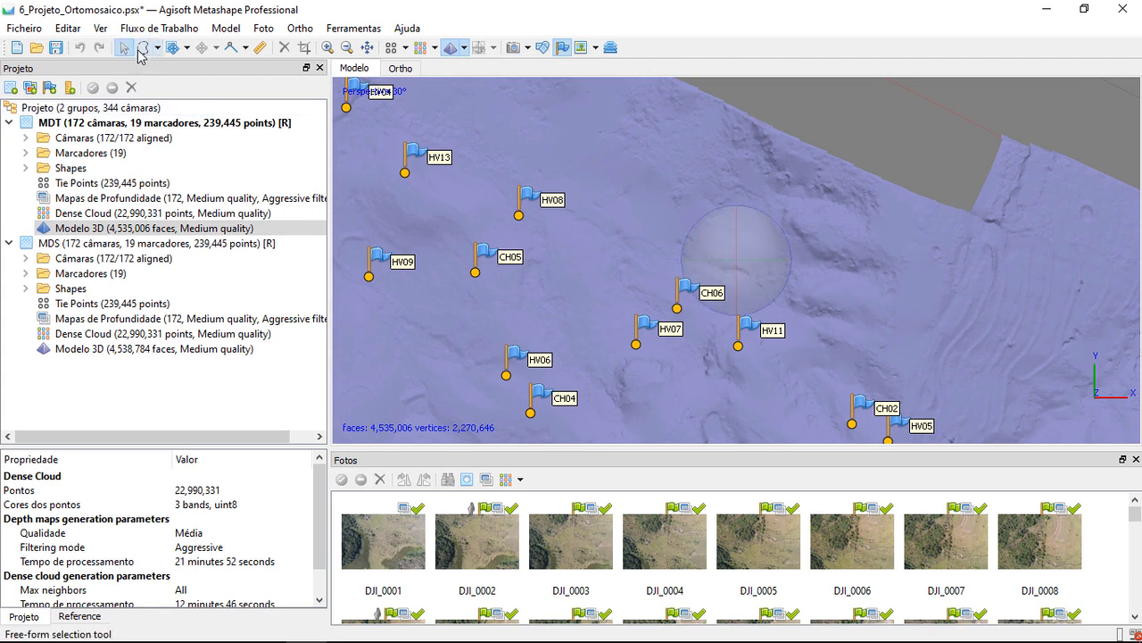
pyautogui.click(157, 48)
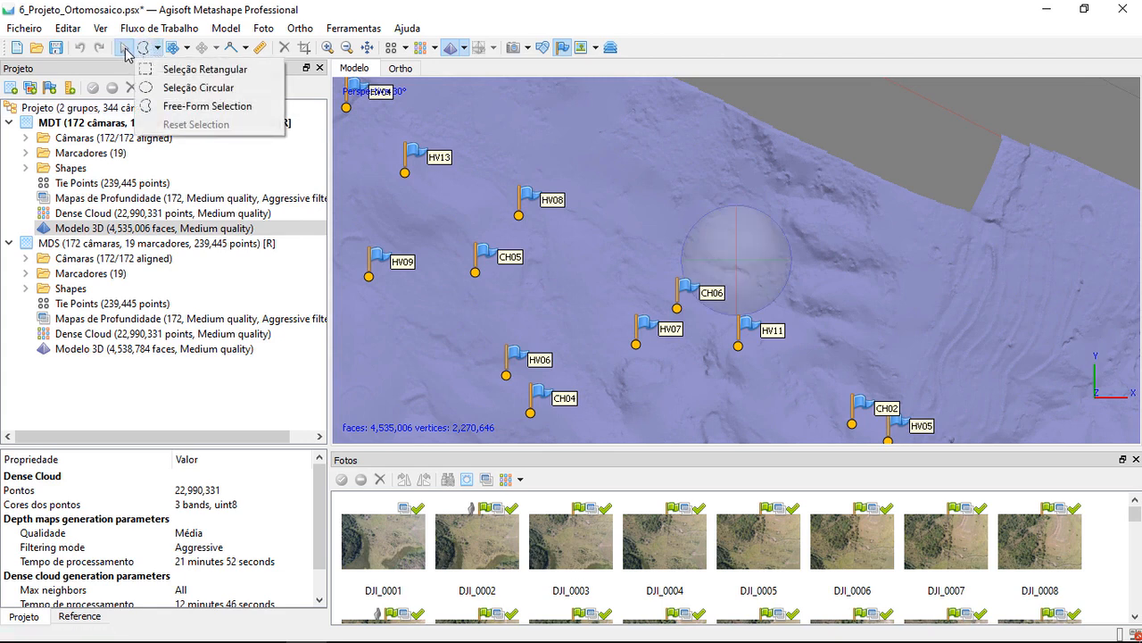
pyautogui.click(126, 50)
pyautogui.click(148, 49)
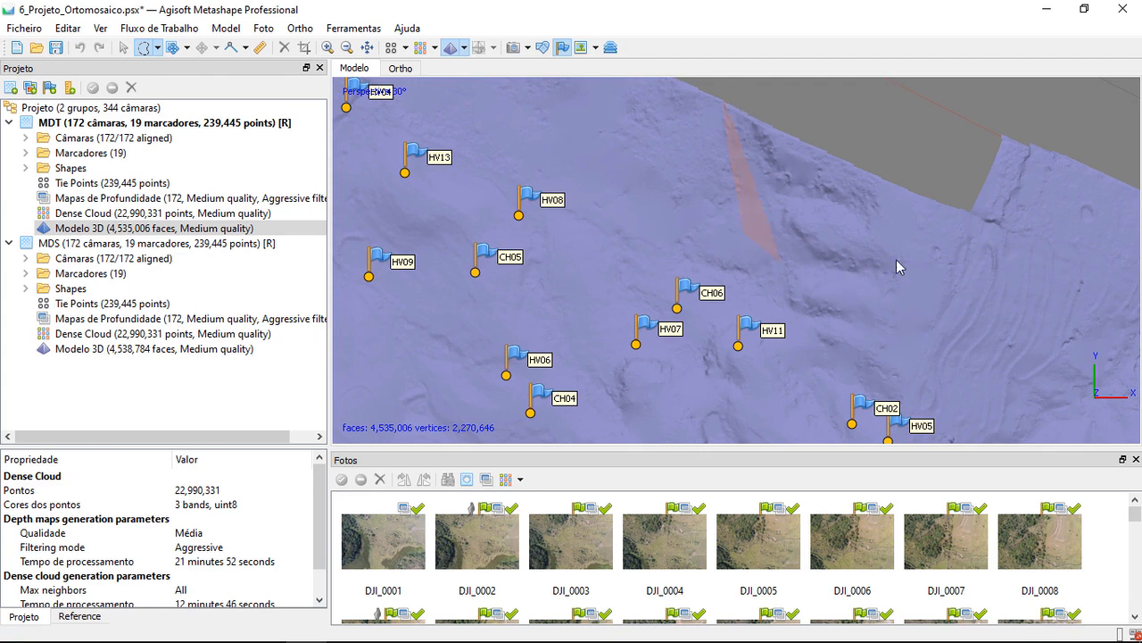
pyautogui.moveTo(896, 259); pyautogui.dragTo(790, 256)
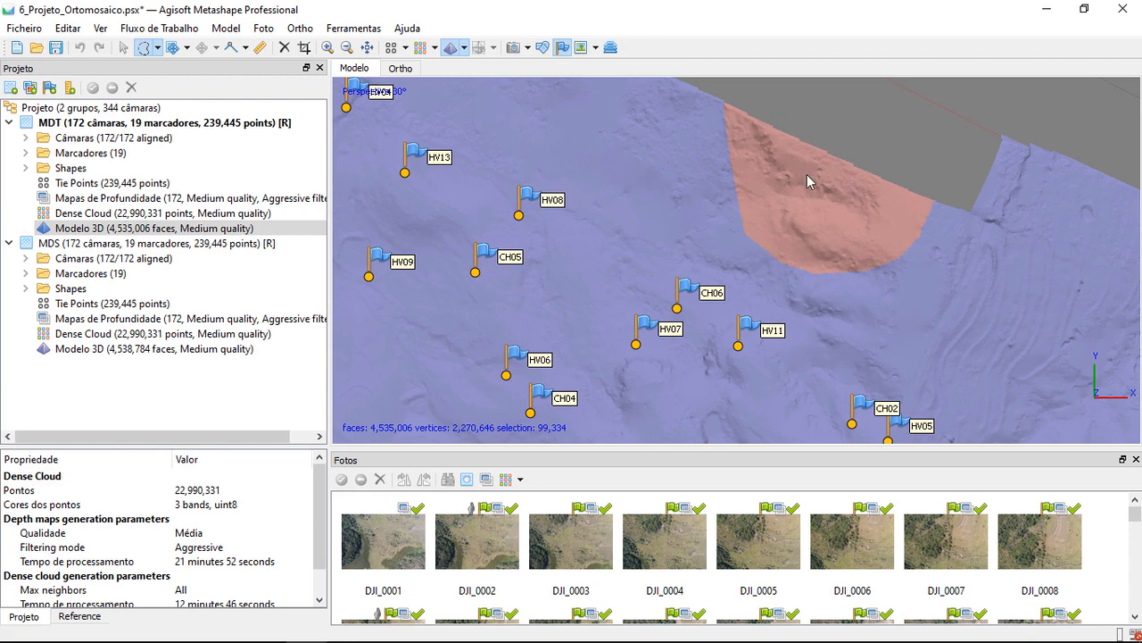
# Try the Smooth Mesh option that limits smoothing at strength 4.00 to the selected faces, and clear the selection
pyautogui.click(354, 28)
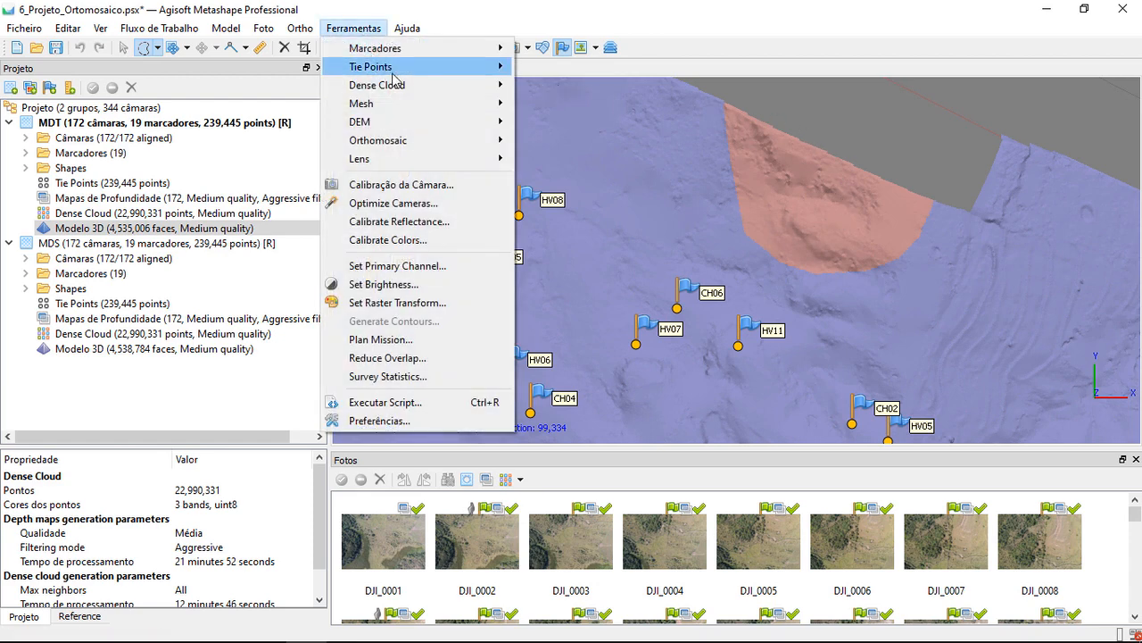
pyautogui.moveTo(441, 103)
pyautogui.click(567, 143)
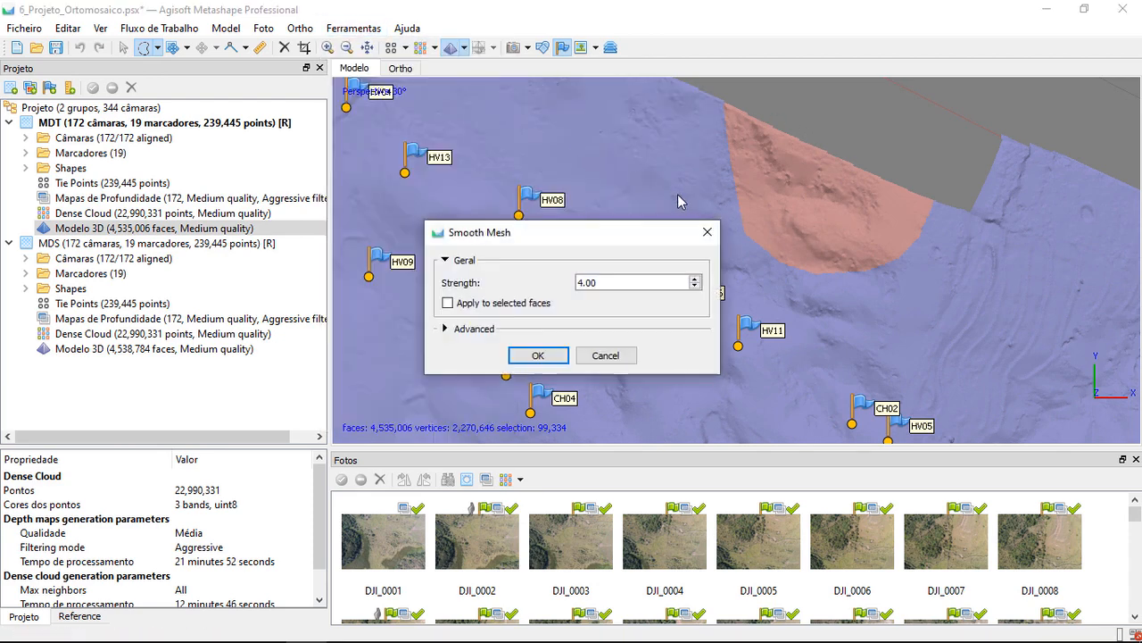
pyautogui.click(474, 330)
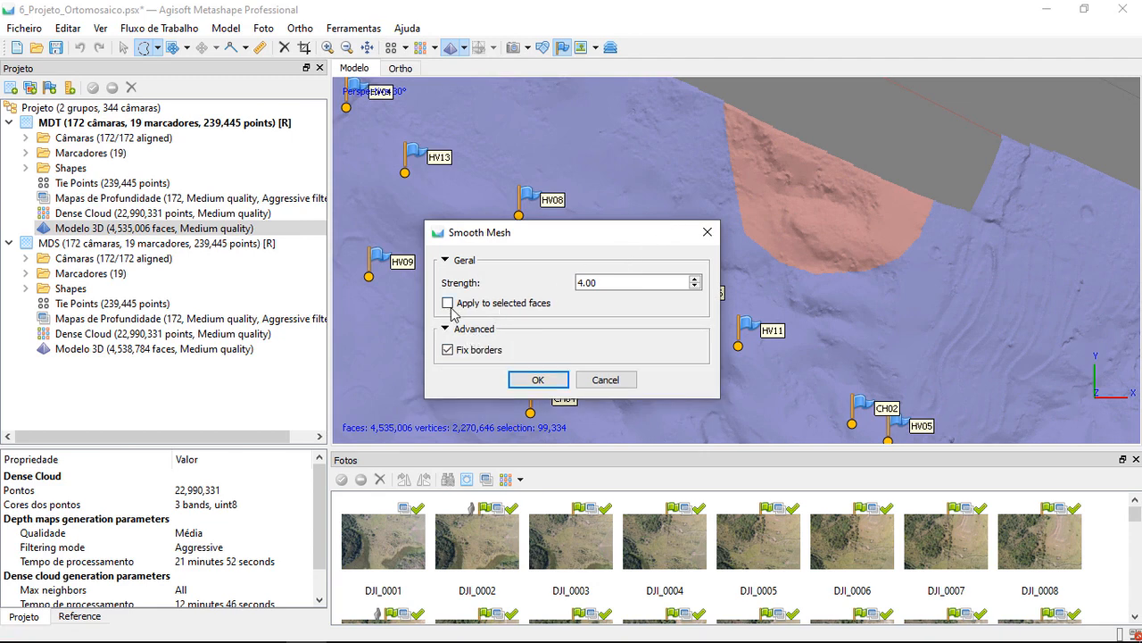
pyautogui.click(448, 304)
pyautogui.click(606, 381)
pyautogui.click(716, 285)
# Hide the markers to leave the smoothed MDT terrain surface unobstructed
pyautogui.scroll(-2, 721, 283)
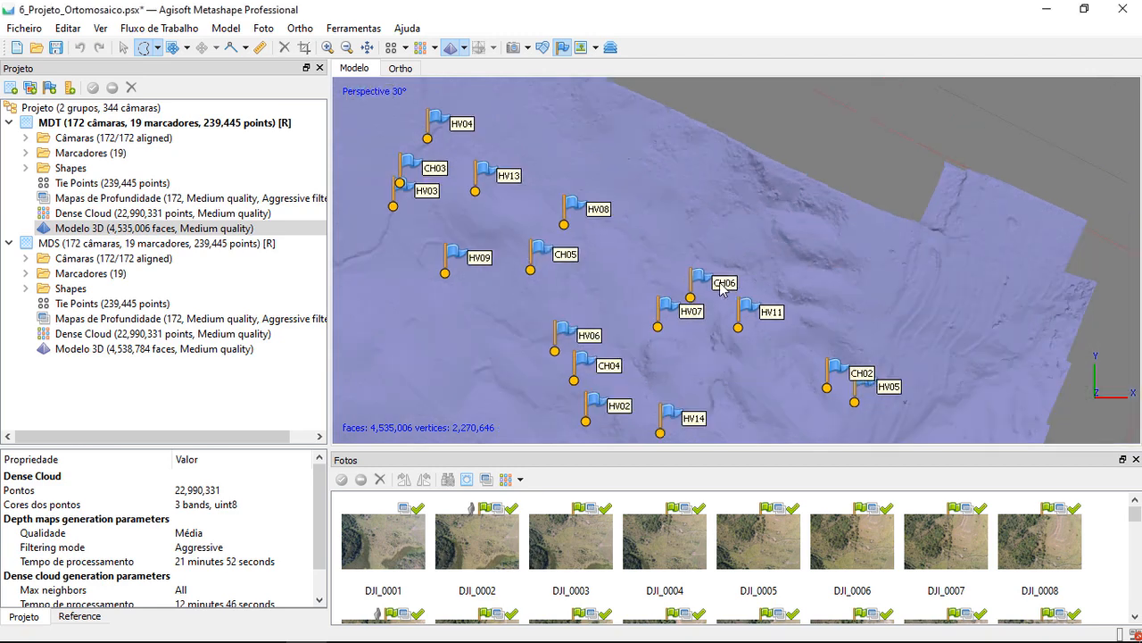
pyautogui.scroll(-1, 720, 283)
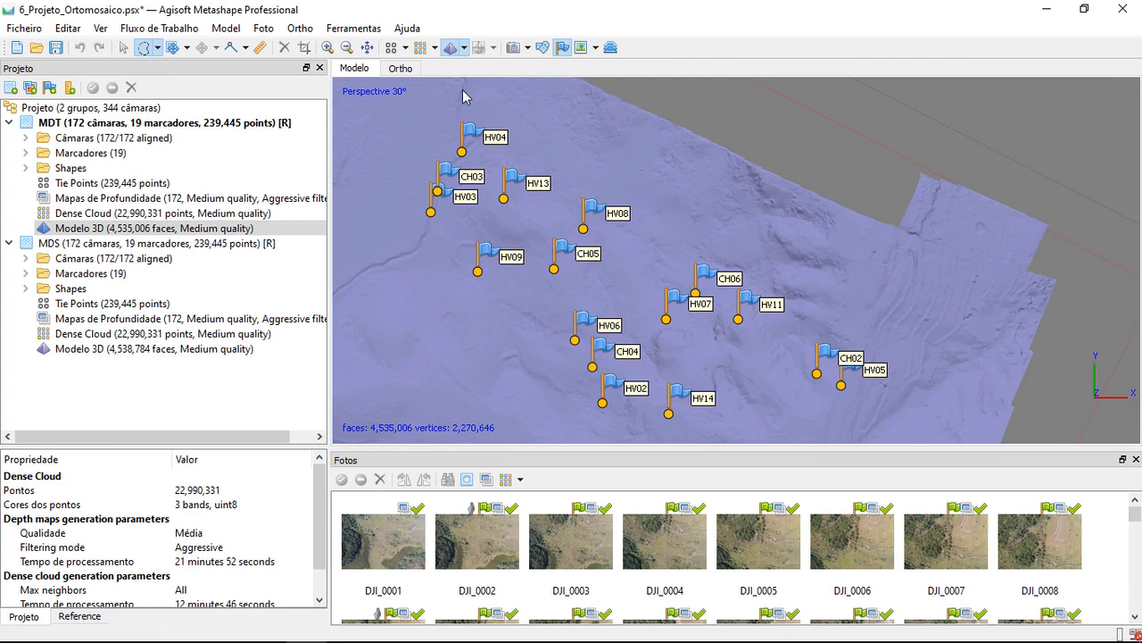
pyautogui.click(563, 48)
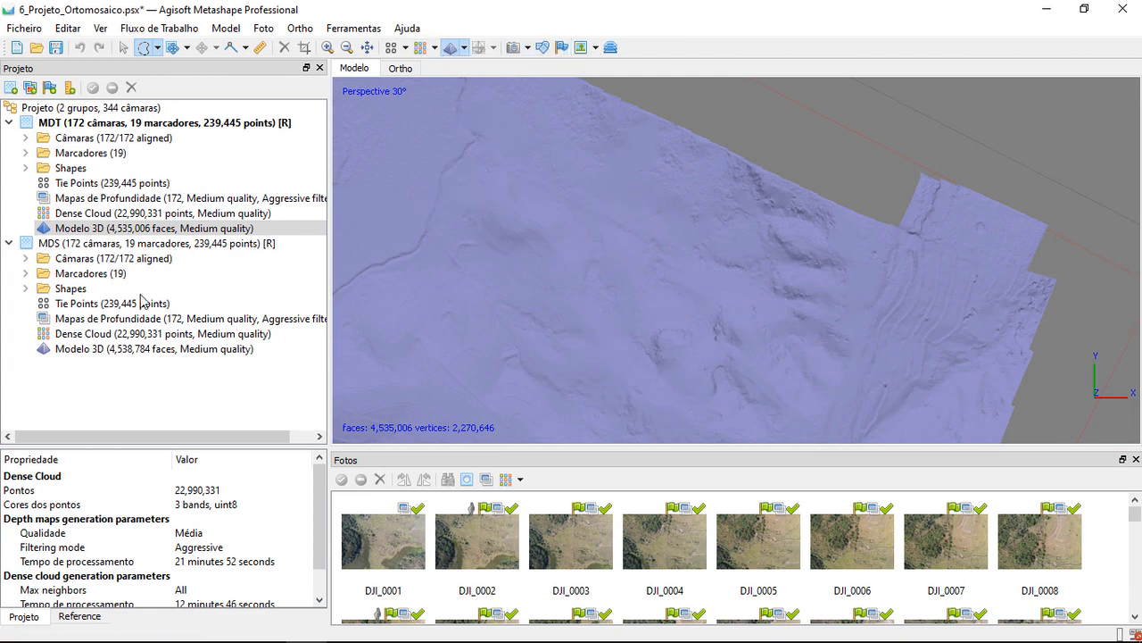
# Activate the MDS chunk and display its 3D model in Model Shaded mode
pyautogui.doubleClick(86, 244)
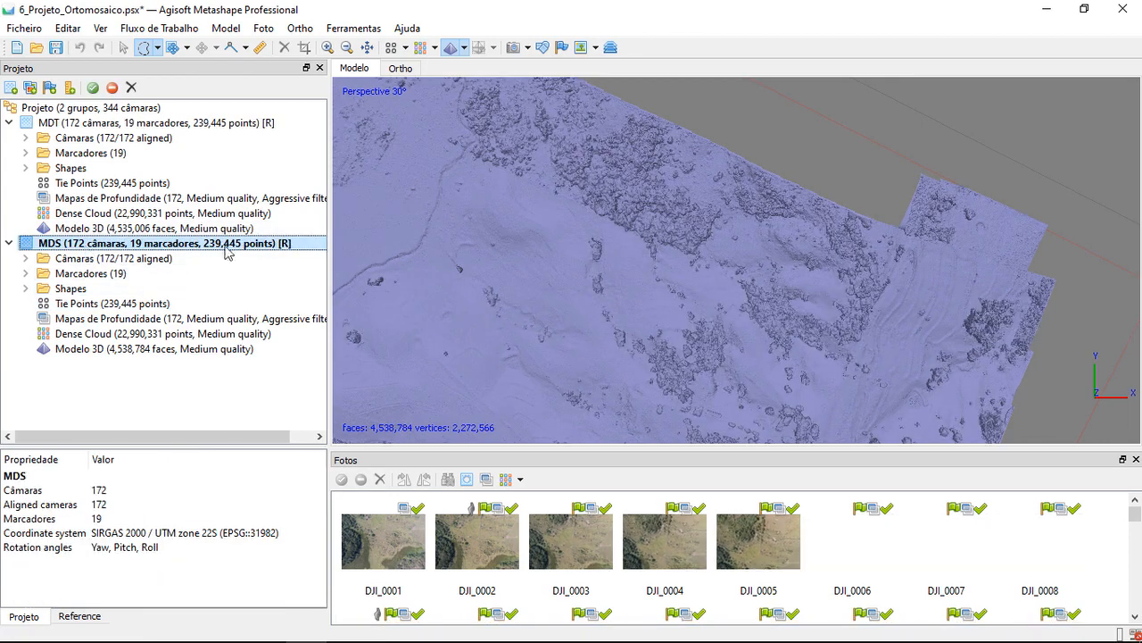
pyautogui.click(464, 48)
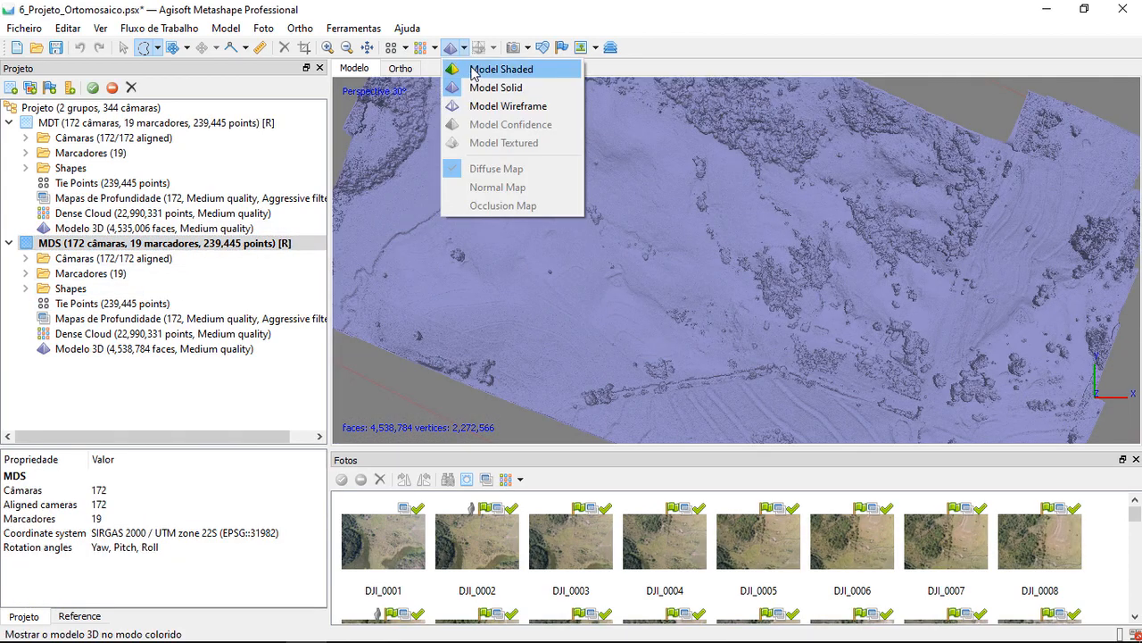
pyautogui.click(515, 73)
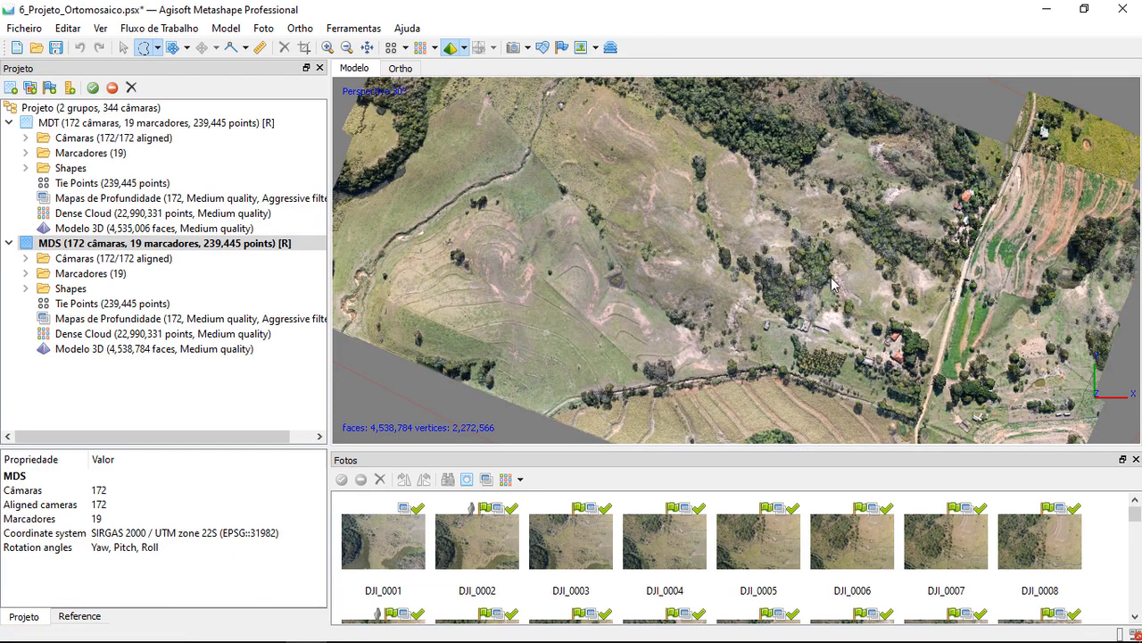
# Inspect the shape of the trees and buildings in the coloured MDS model from close-up and oblique views
pyautogui.click(124, 49)
pyautogui.scroll(3, 776, 246)
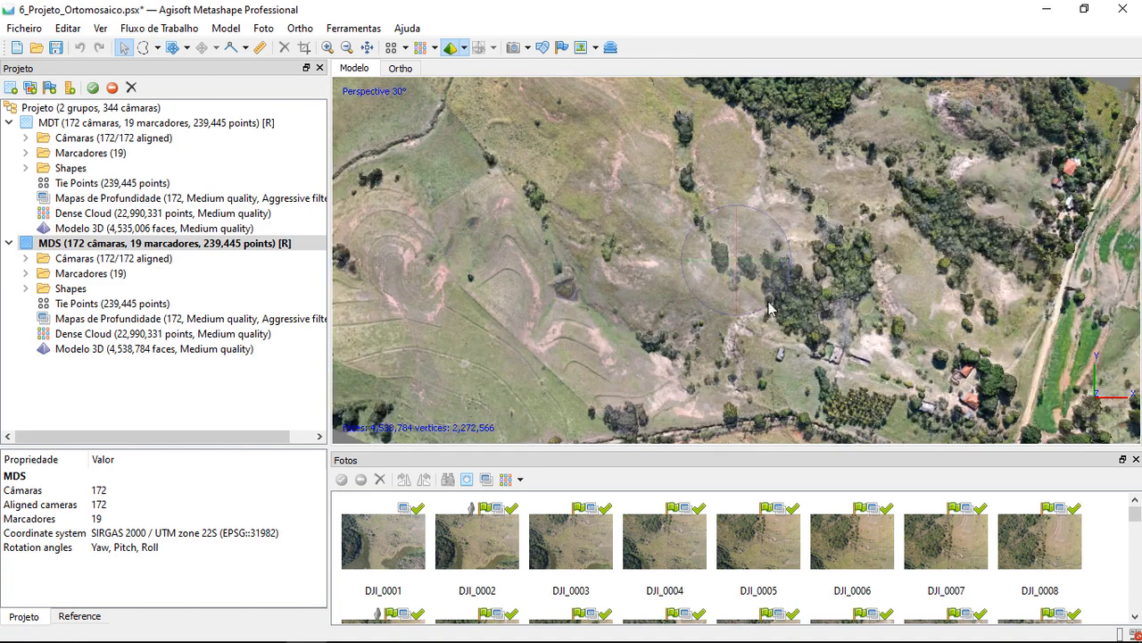
pyautogui.scroll(3, 737, 296)
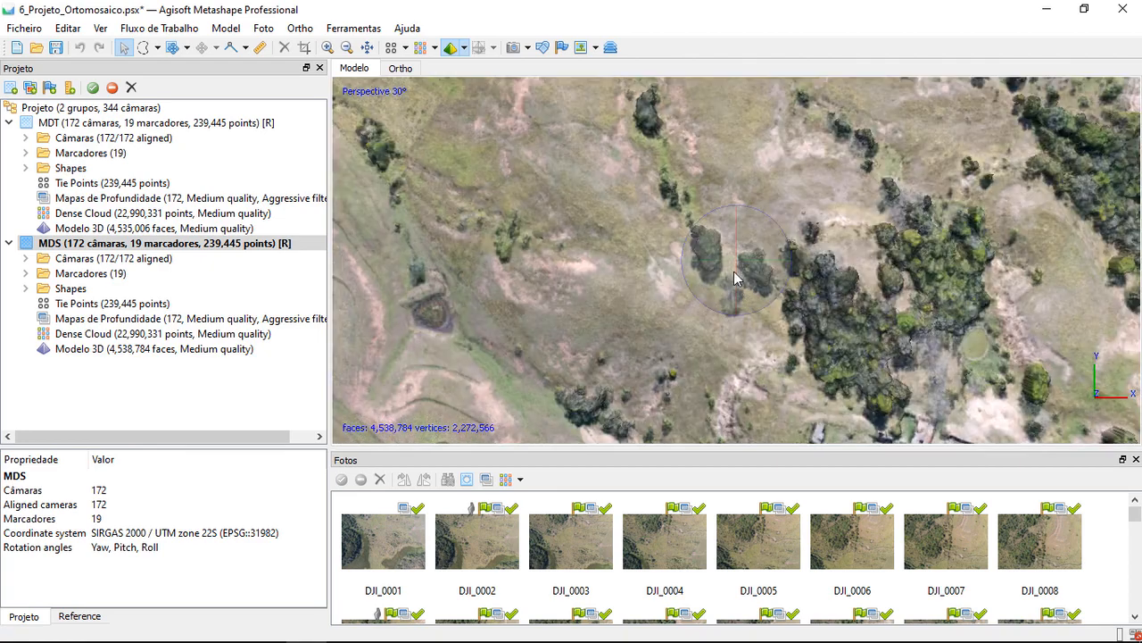
pyautogui.scroll(5, 735, 221)
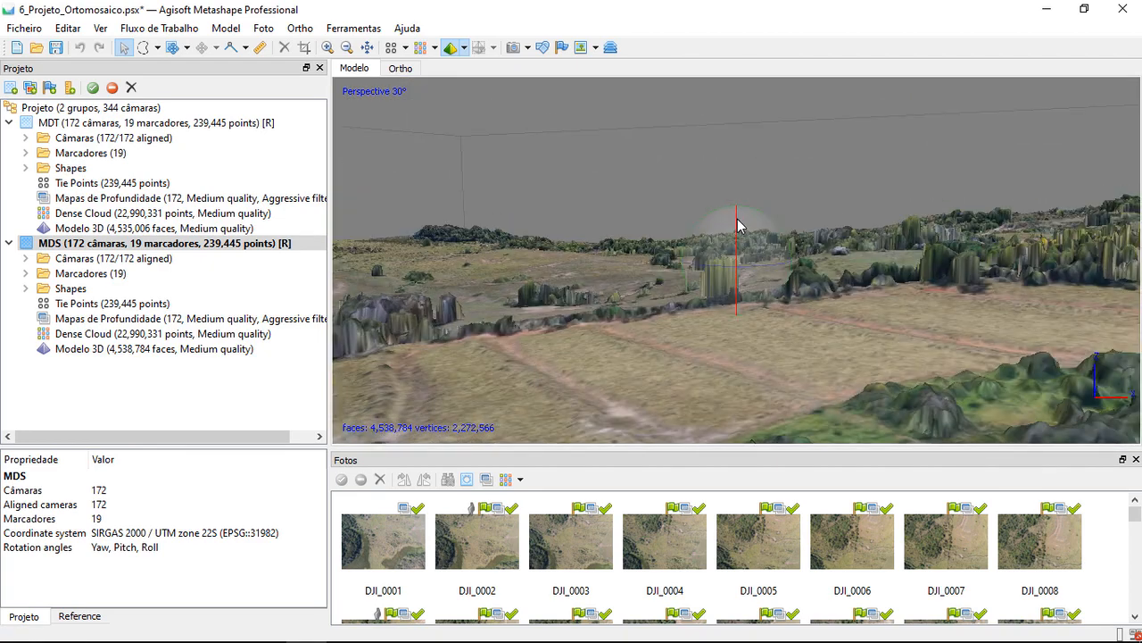
pyautogui.scroll(-4, 737, 225)
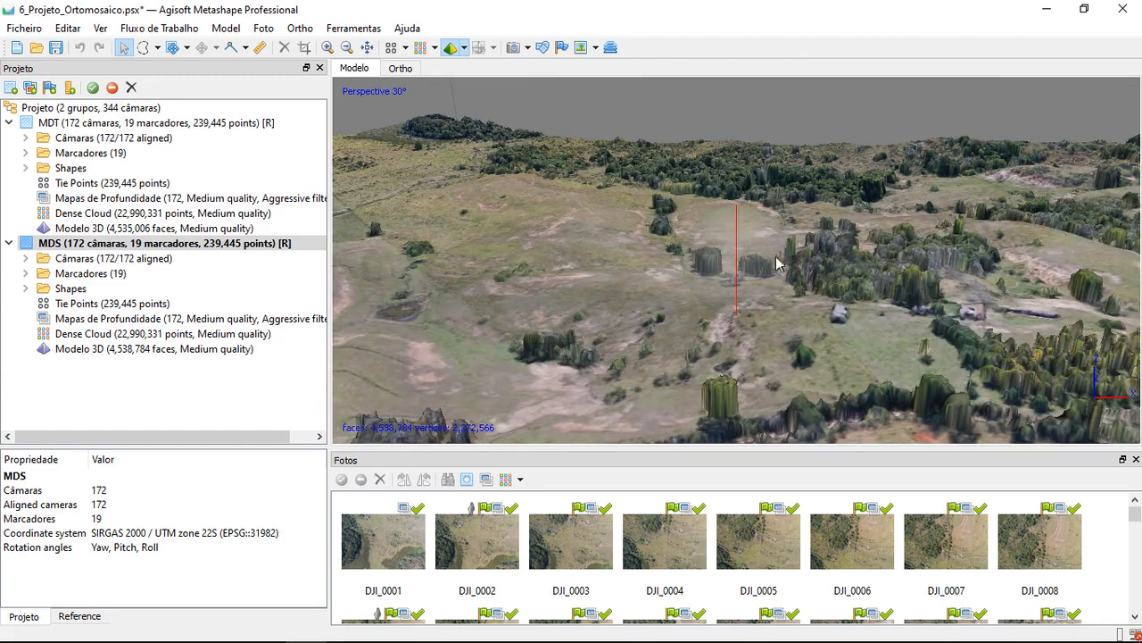
# Examine the tree clump and nearby buildings in the MDS model from an oblique angle and from above
pyautogui.moveTo(906, 339); pyautogui.dragTo(787, 291)
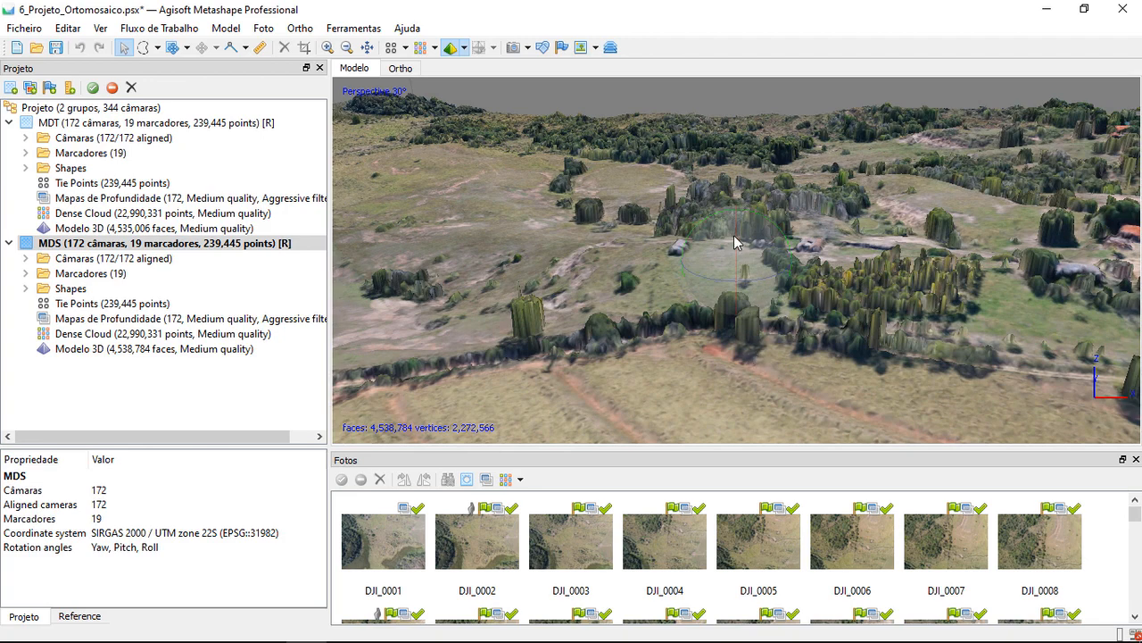
pyautogui.moveTo(740, 281); pyautogui.dragTo(865, 305)
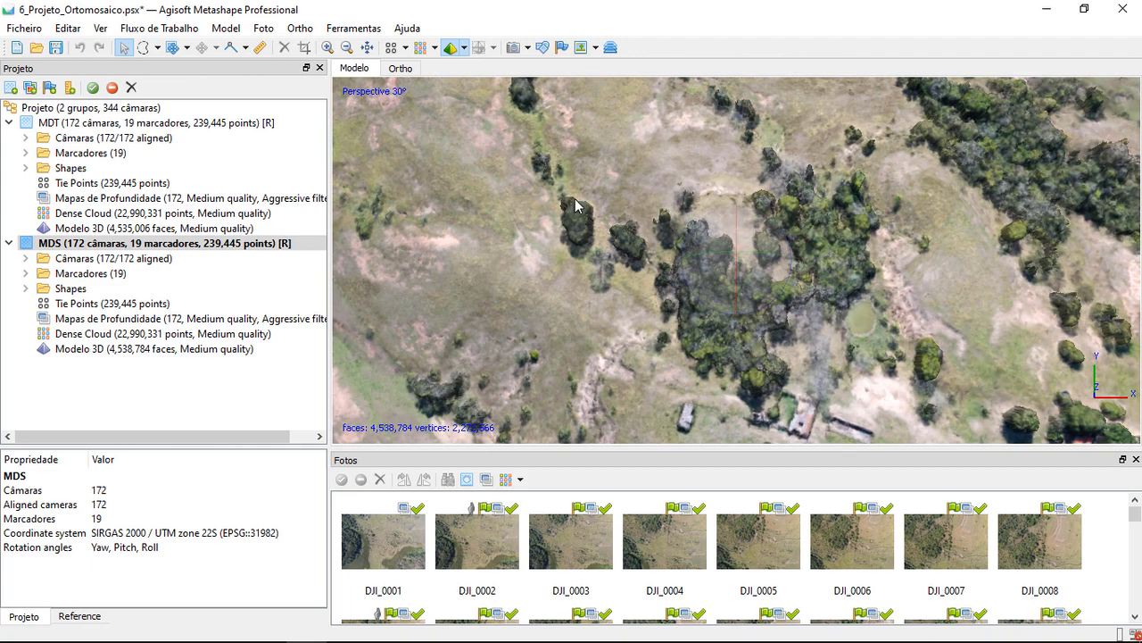
pyautogui.scroll(-1, 695, 215)
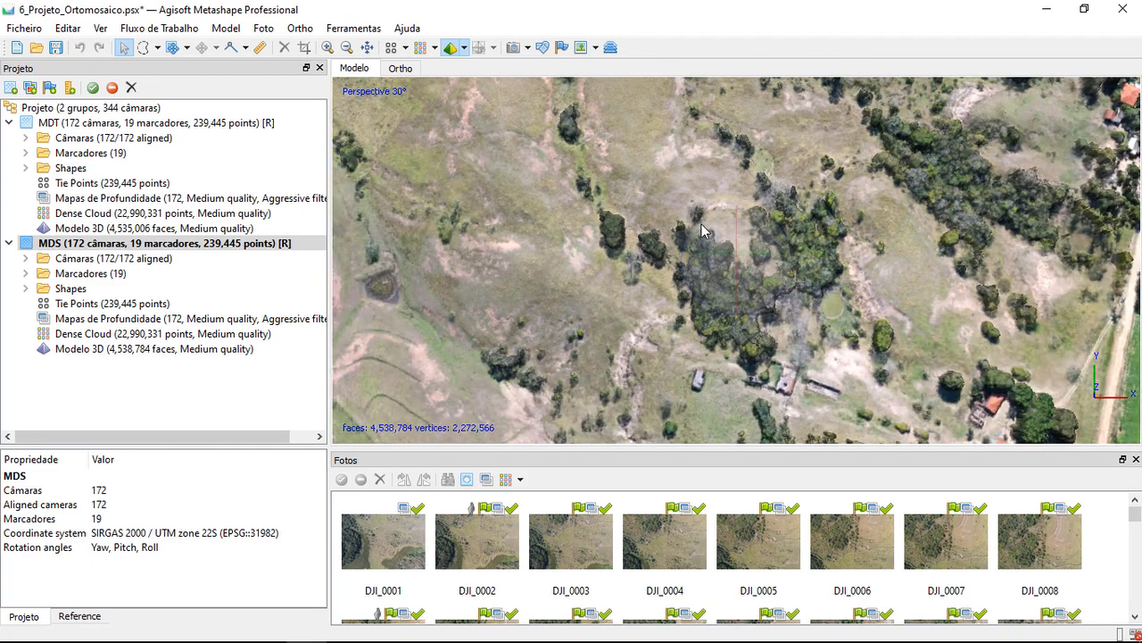
pyautogui.scroll(-1, 702, 231)
pyautogui.scroll(-1, 700, 233)
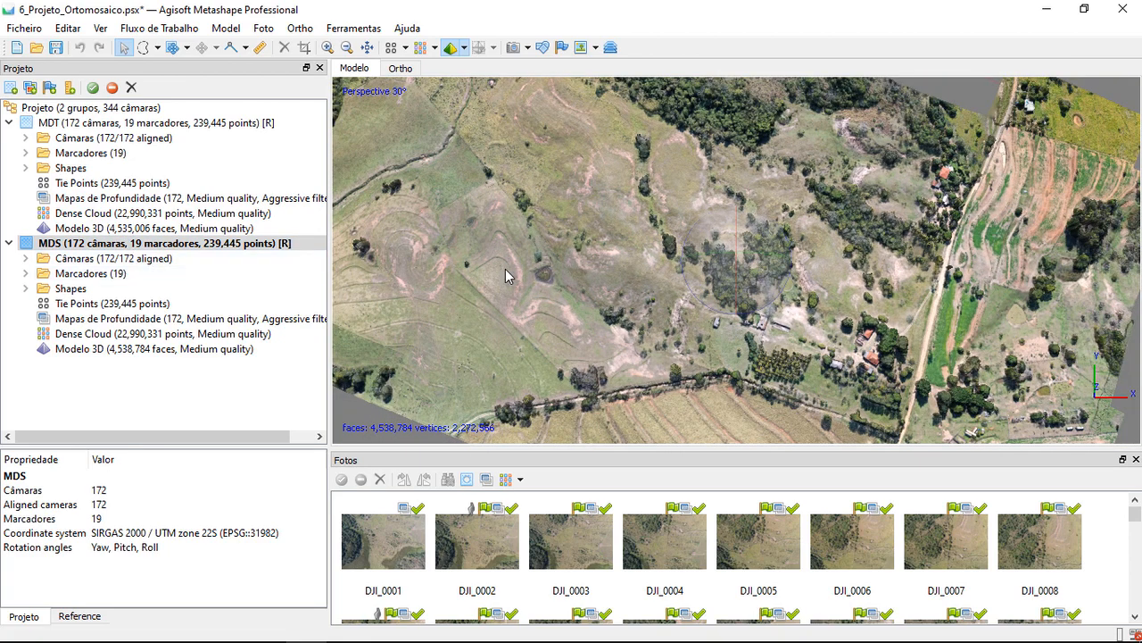
# Review the Build Model quality and advanced options with Depth maps as source data, and close the dialog without building
pyautogui.click(169, 31)
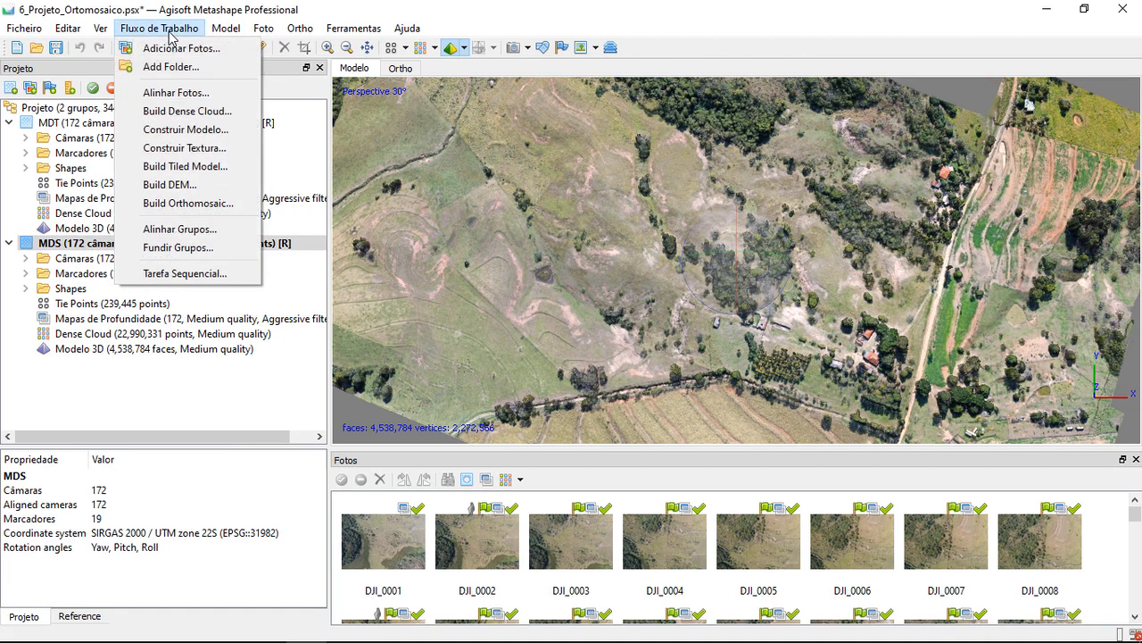
pyautogui.click(225, 132)
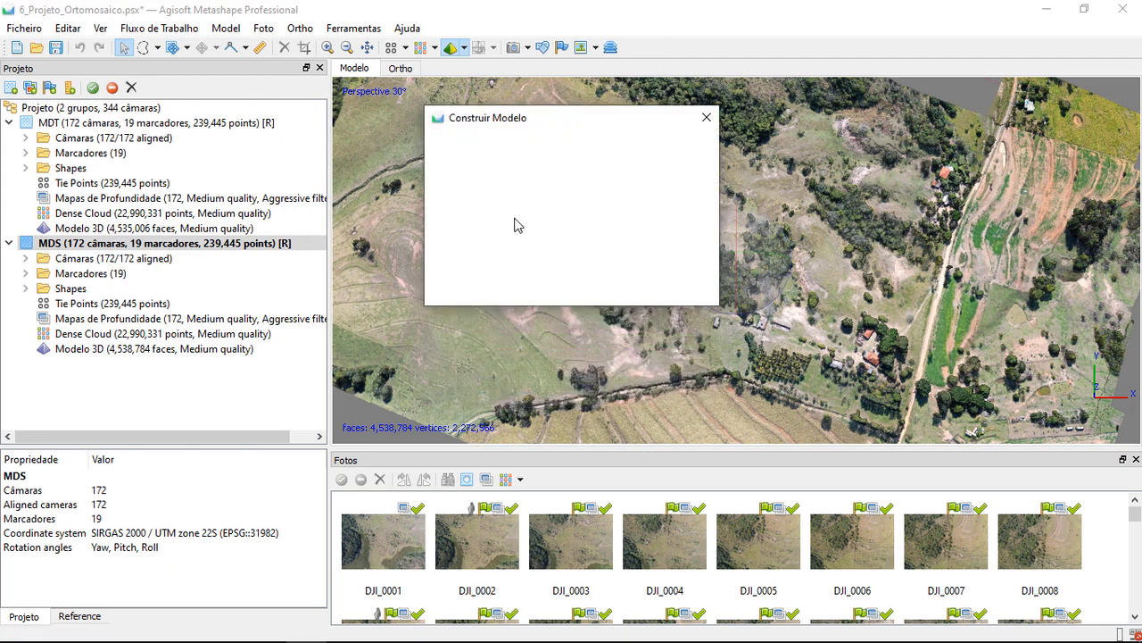
pyautogui.click(616, 167)
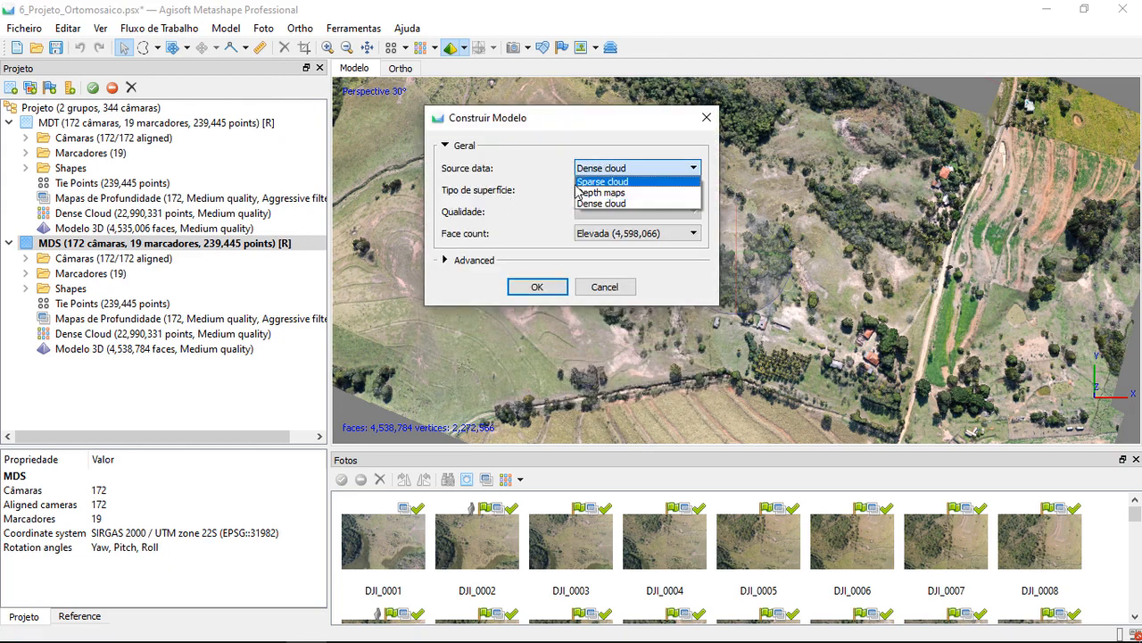
pyautogui.click(612, 192)
pyautogui.click(453, 258)
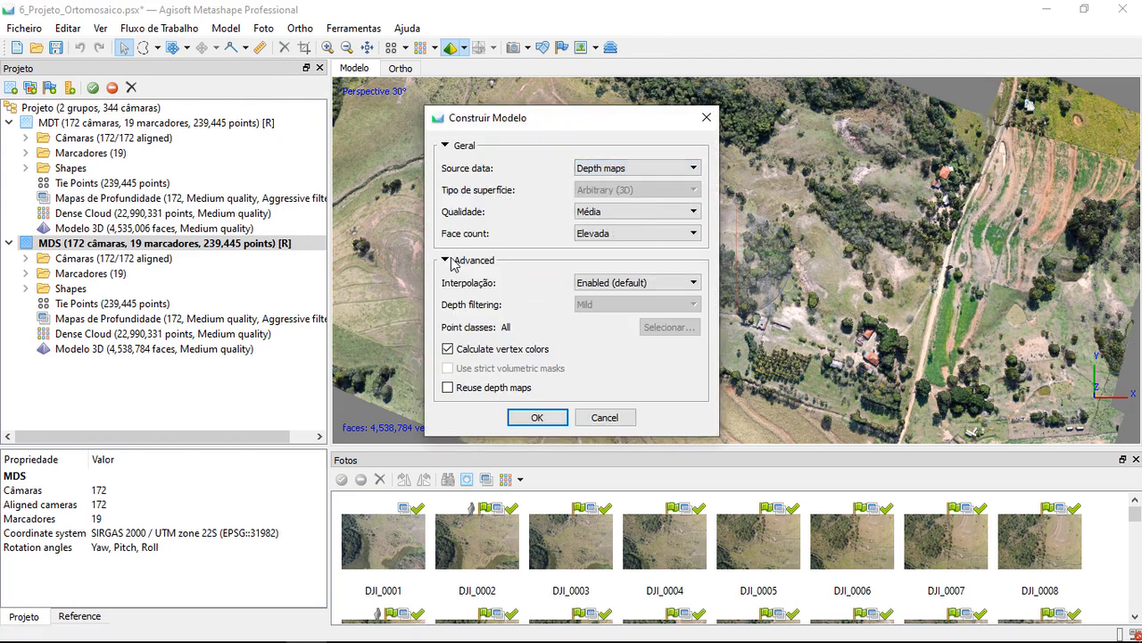
pyautogui.click(592, 213)
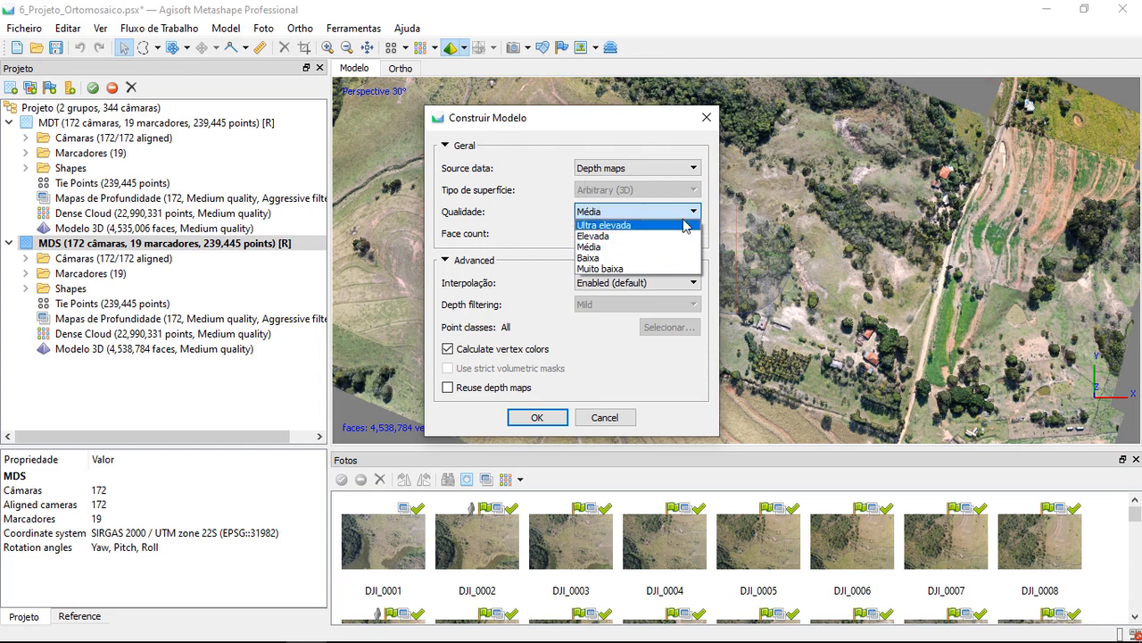
pyautogui.click(619, 413)
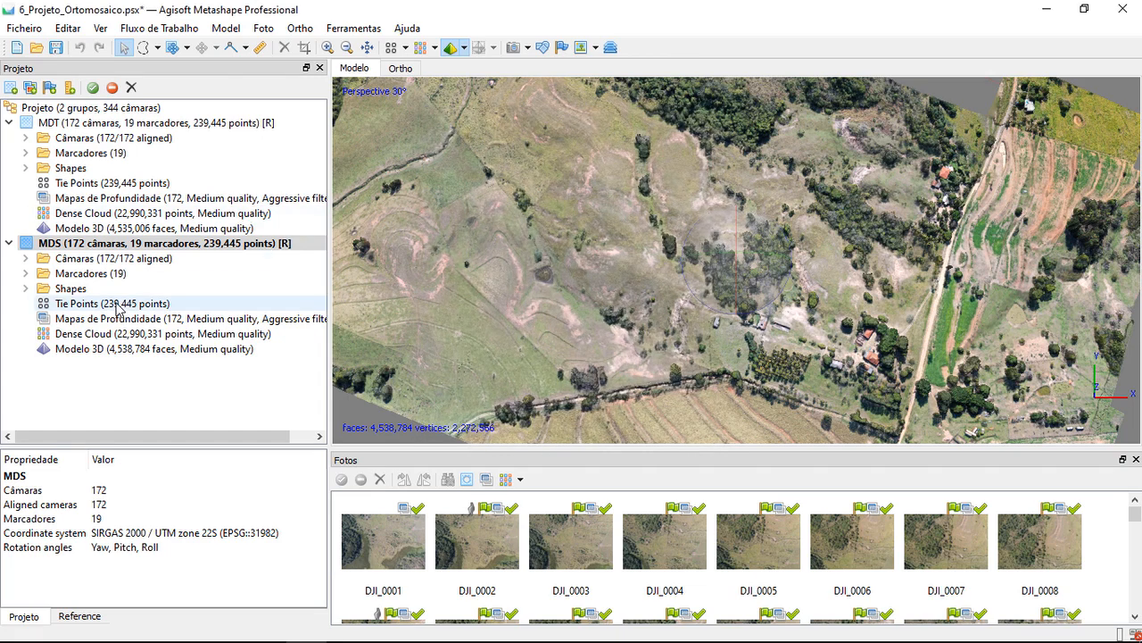
# Examine the vegetation, houses and crop fields across the whole MDS model in oblique and top views
pyautogui.scroll(4, 843, 353)
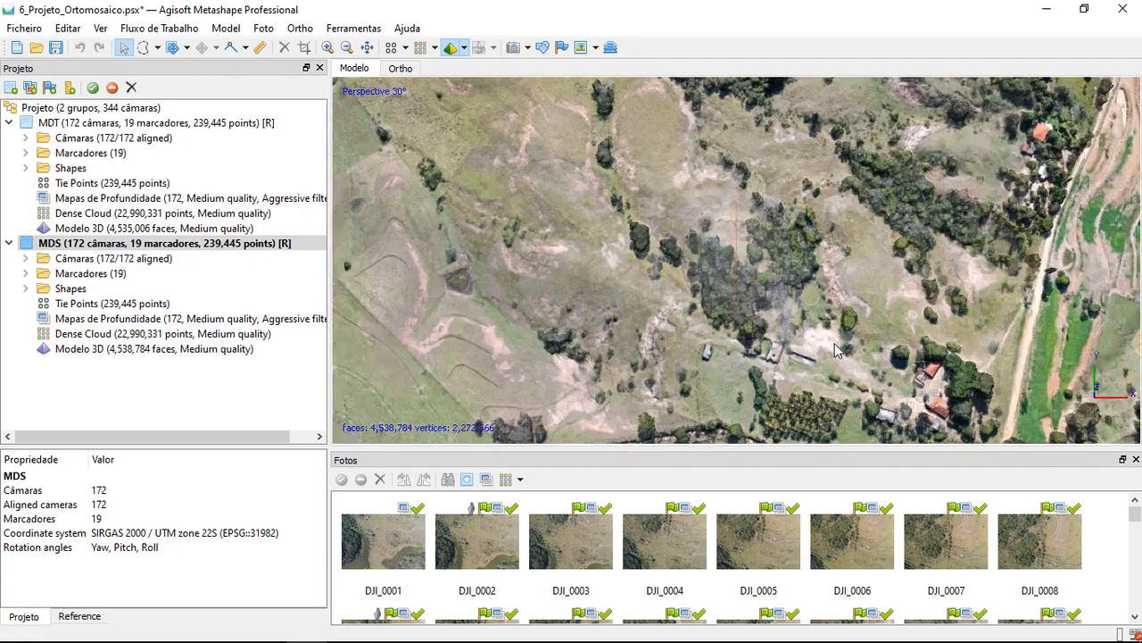
pyautogui.scroll(4, 773, 323)
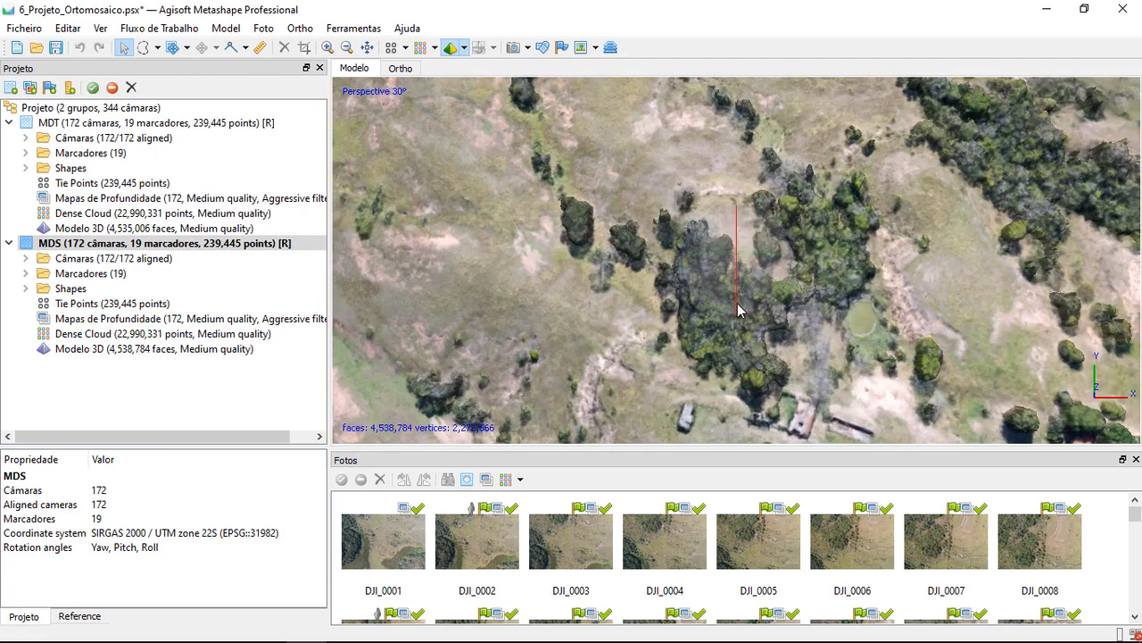
pyautogui.moveTo(737, 286); pyautogui.dragTo(741, 263)
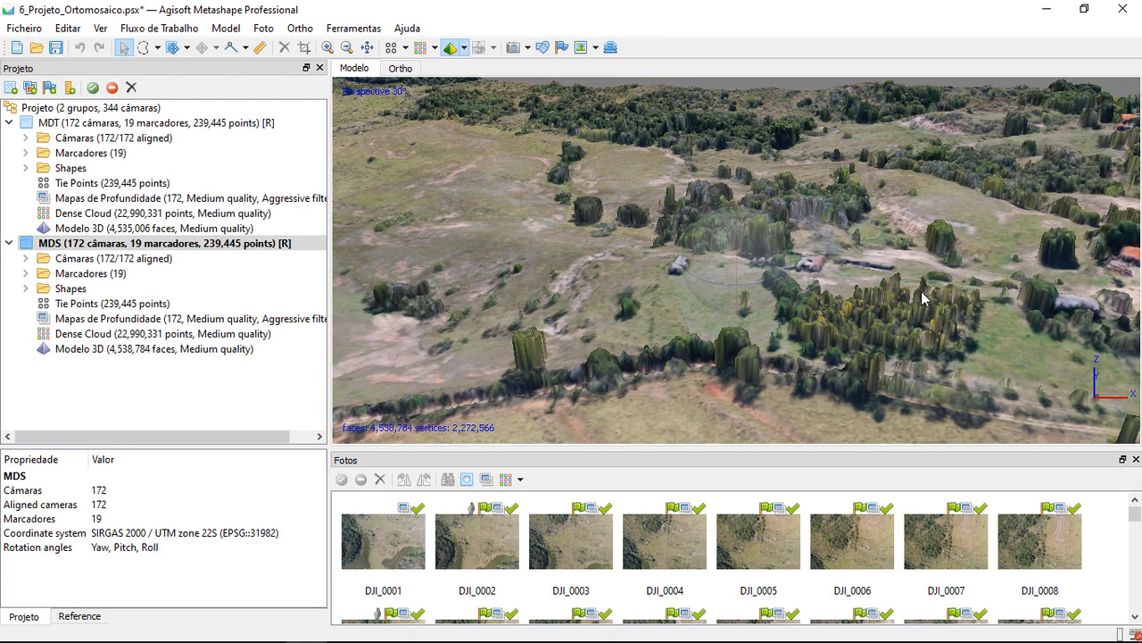
pyautogui.scroll(-8, 915, 301)
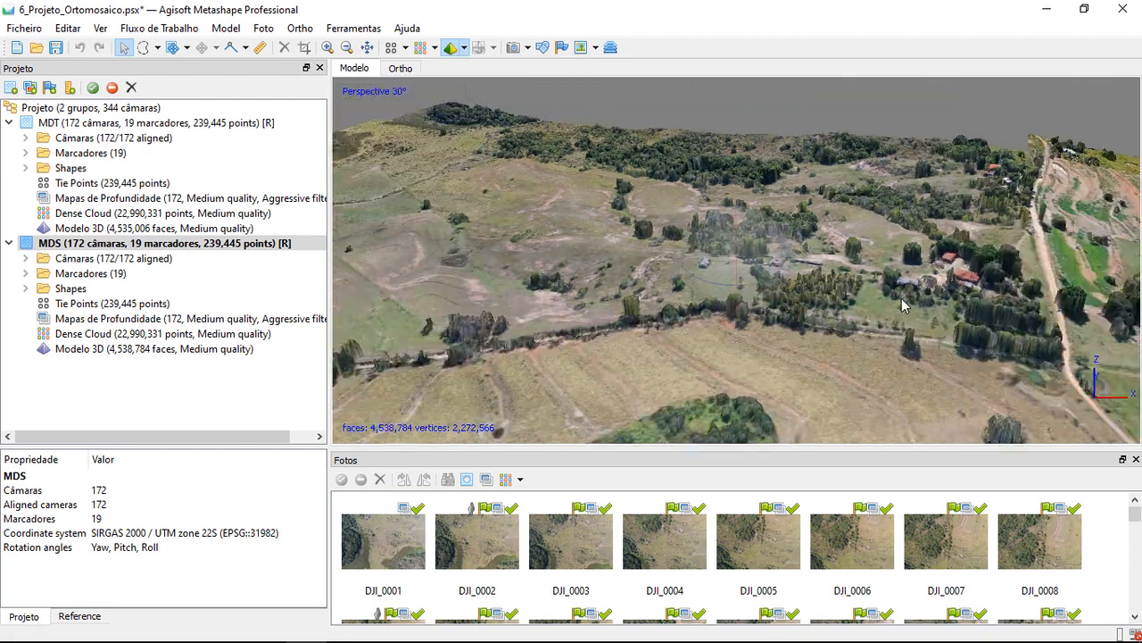
pyautogui.scroll(-2, 901, 298)
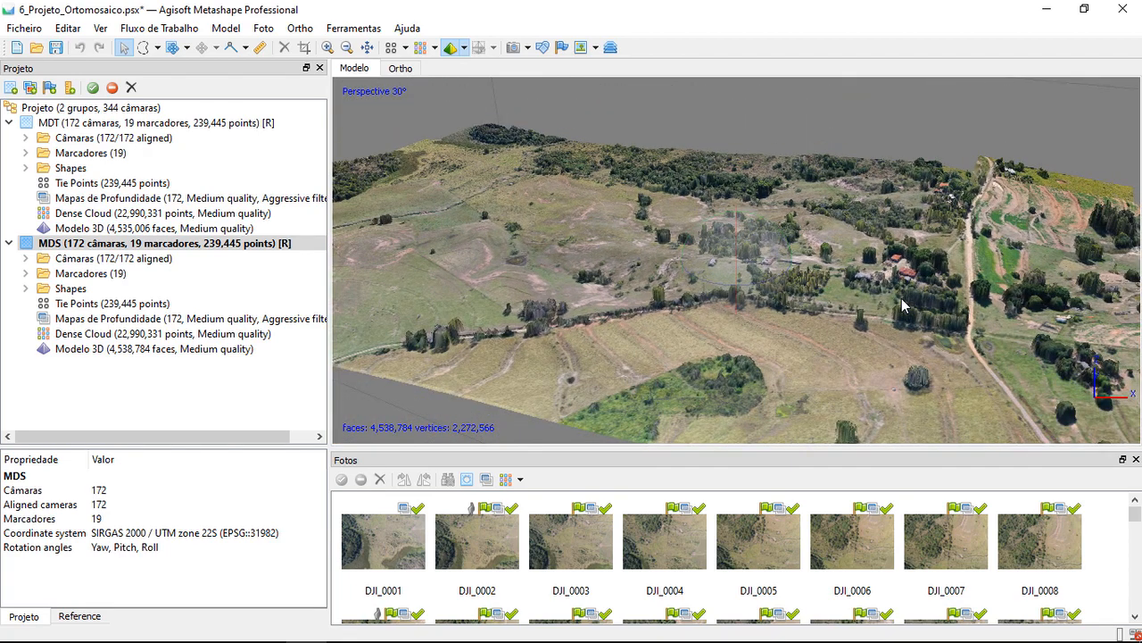
pyautogui.press('7')
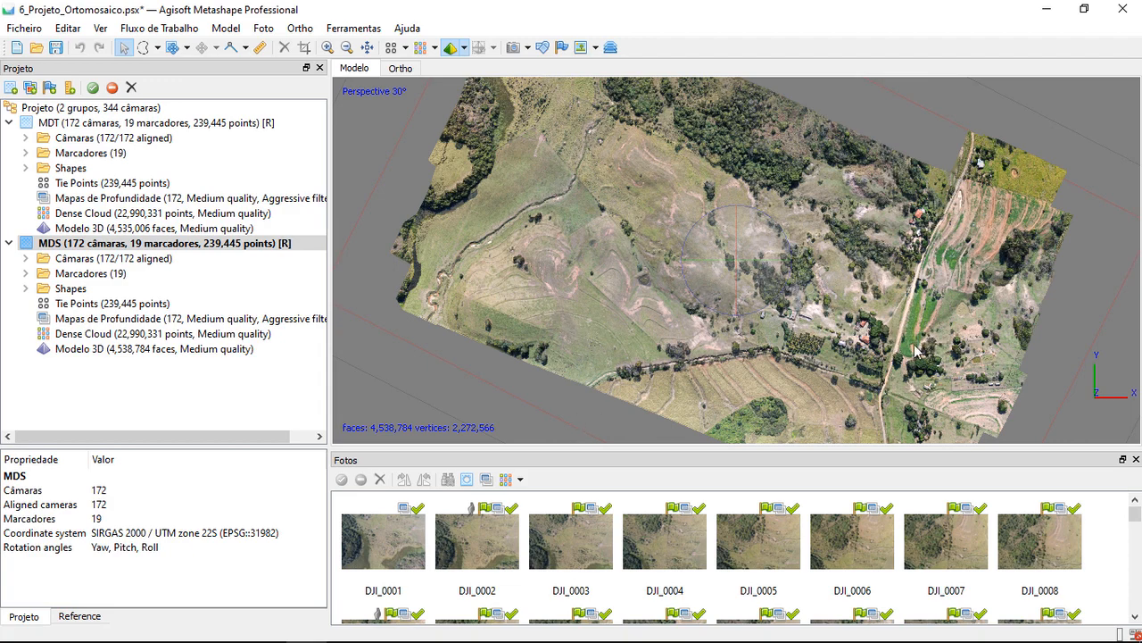
pyautogui.scroll(3, 922, 350)
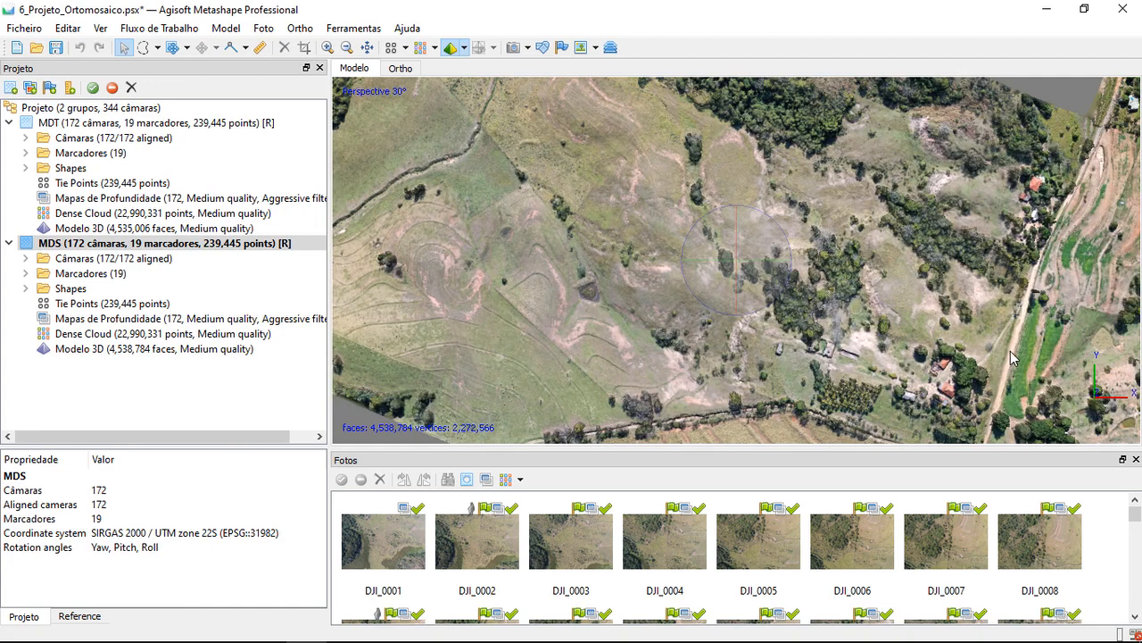
pyautogui.moveTo(875, 297); pyautogui.dragTo(732, 236, button='middle')
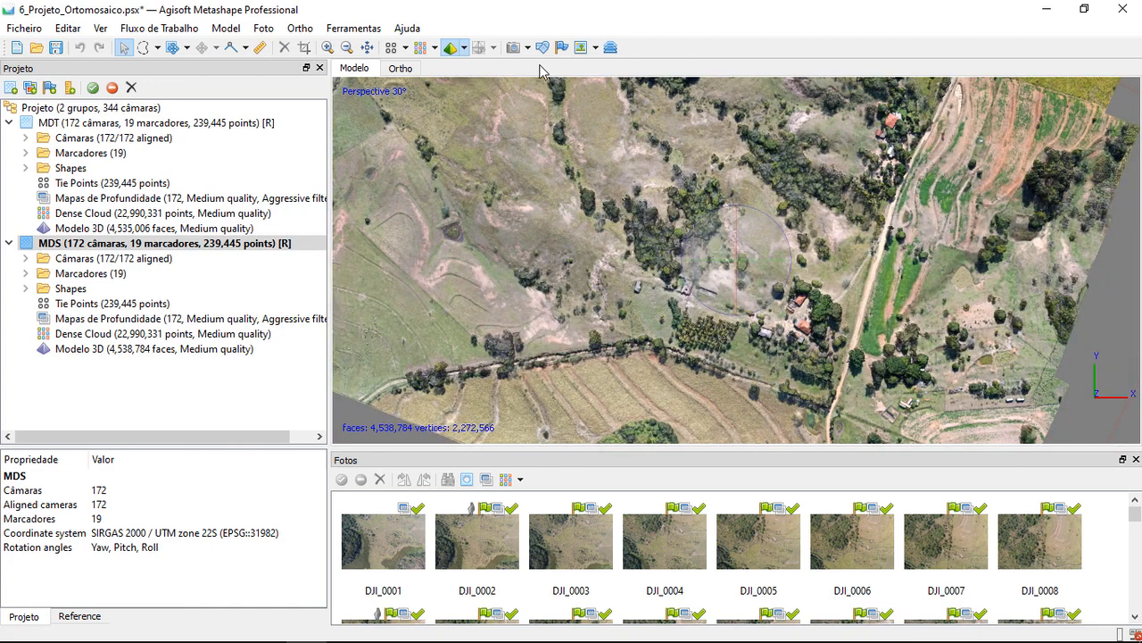
# Display the MDS model in Model Wireframe mode and inspect its triangle mesh around the trees up close
pyautogui.click(465, 47)
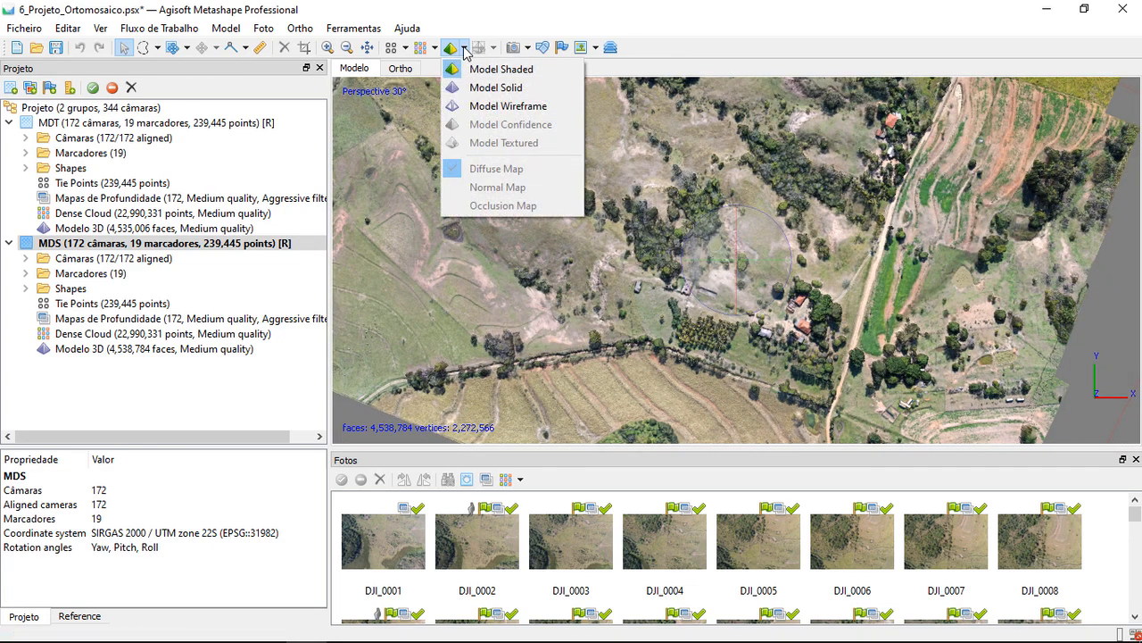
pyautogui.click(508, 106)
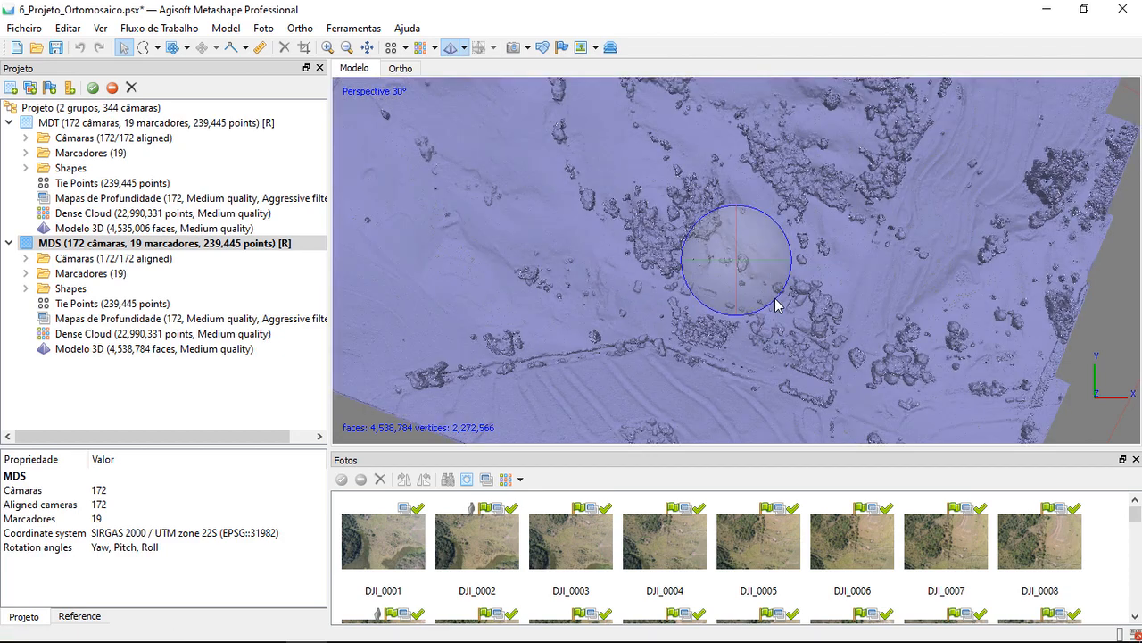
pyautogui.scroll(3, 763, 308)
pyautogui.scroll(3, 759, 303)
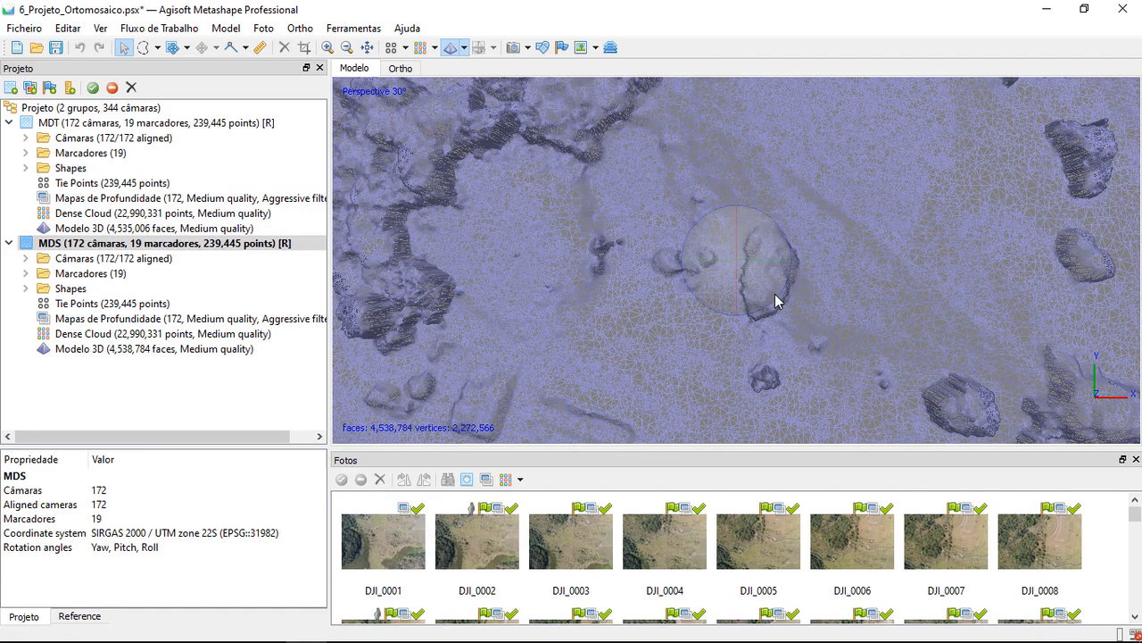
pyautogui.scroll(2, 775, 301)
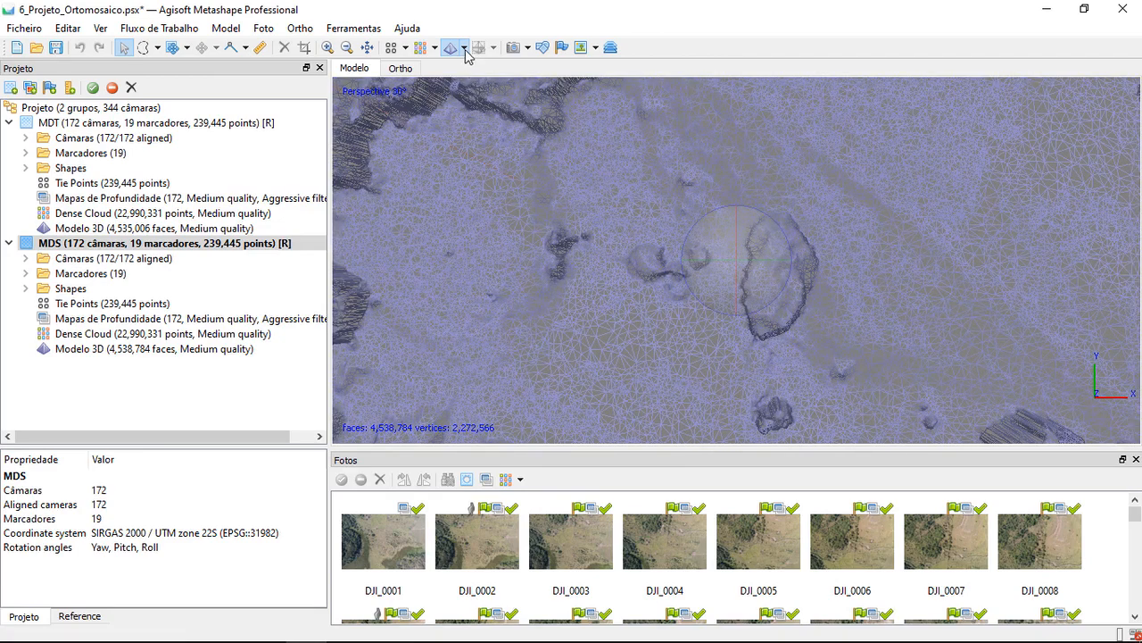
# Return the MDS model to Model Shaded display, show the full survey area, and select the MDT chunk
pyautogui.click(464, 52)
pyautogui.click(500, 71)
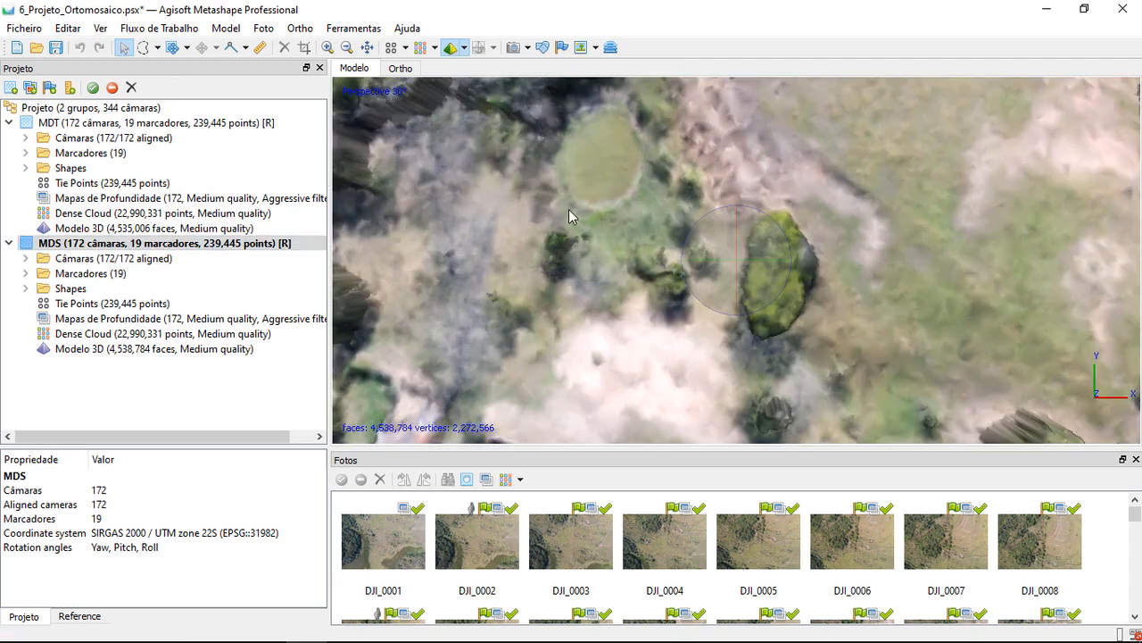
pyautogui.scroll(-6, 585, 221)
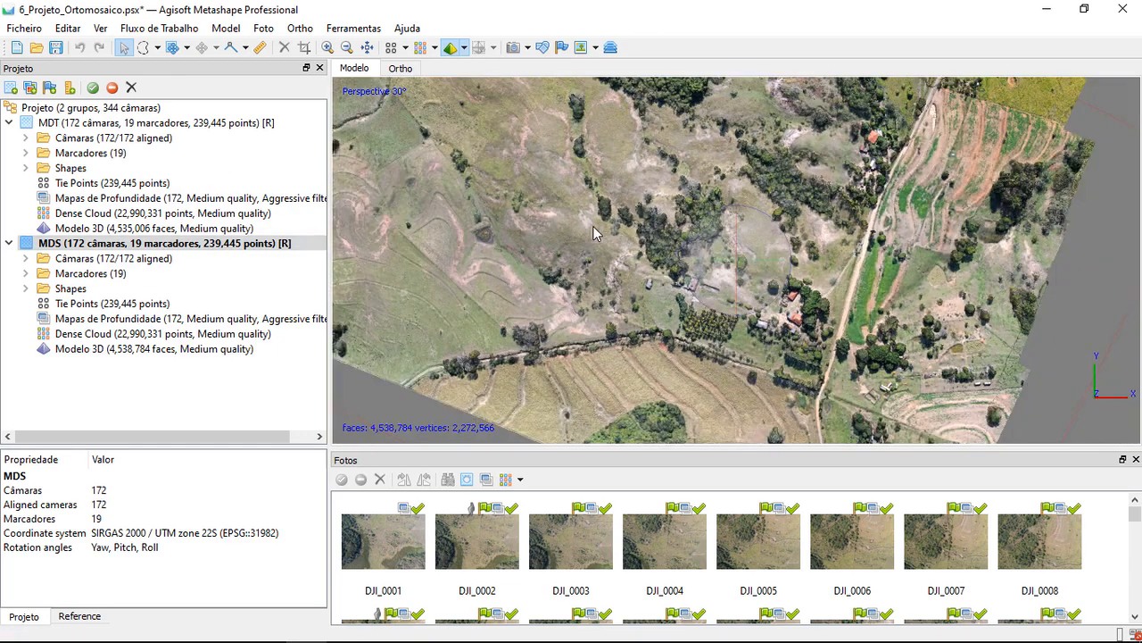
pyautogui.scroll(-3, 491, 169)
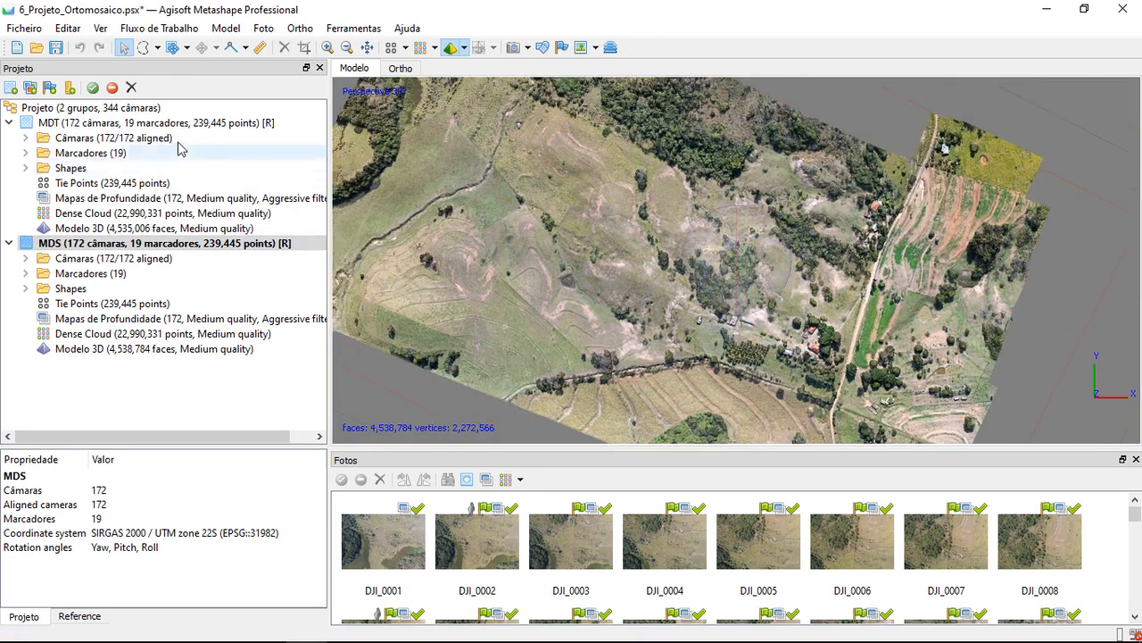
pyautogui.click(183, 123)
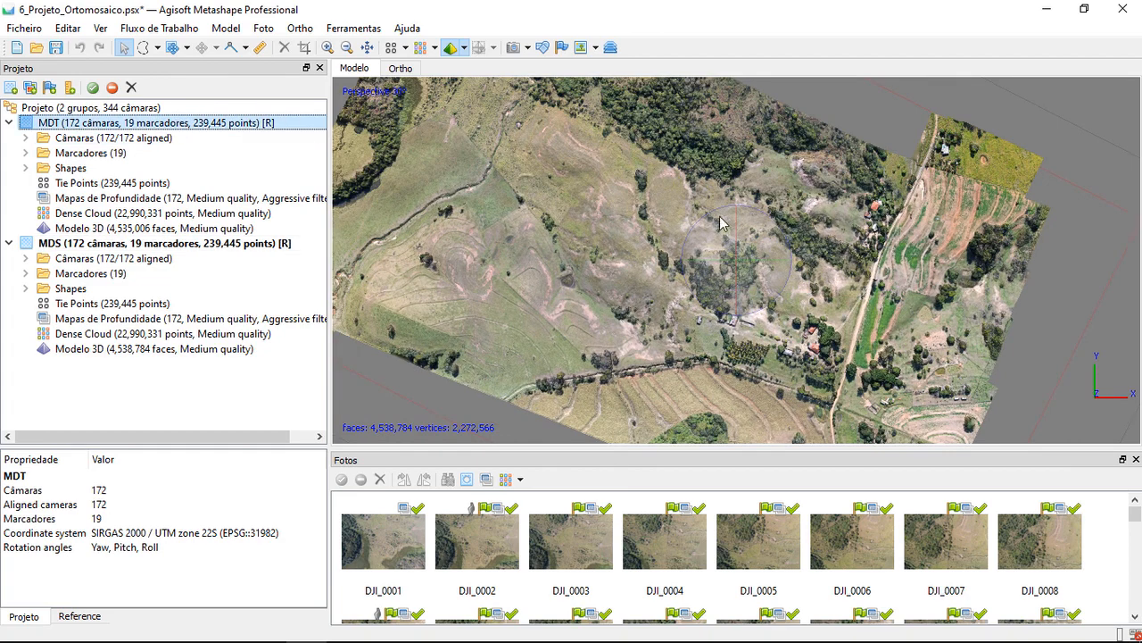